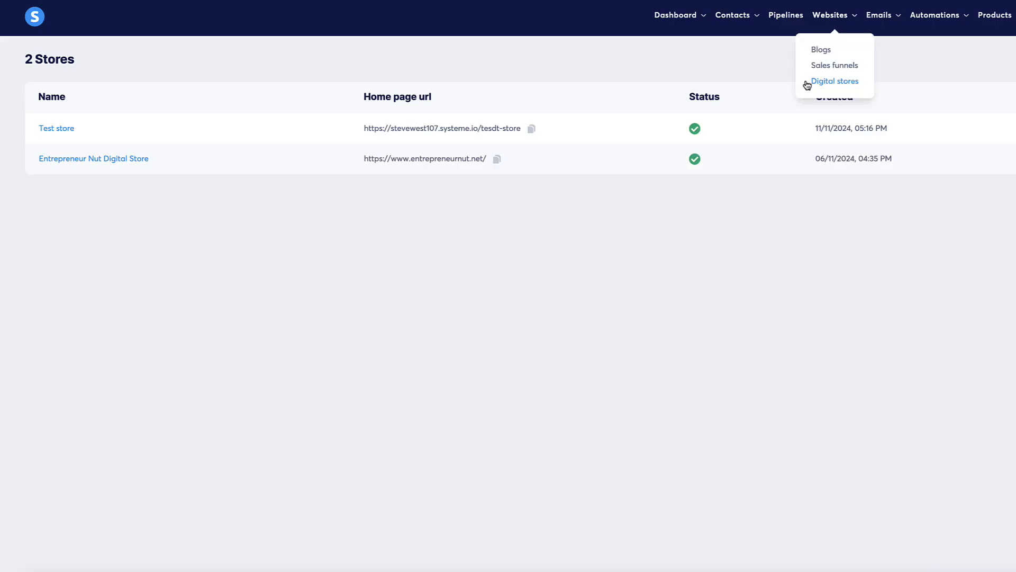
- From Digital stores, browse the store's Add new product and theme options before viewing the live store
left_click(53, 129)
left_click(661, 561)
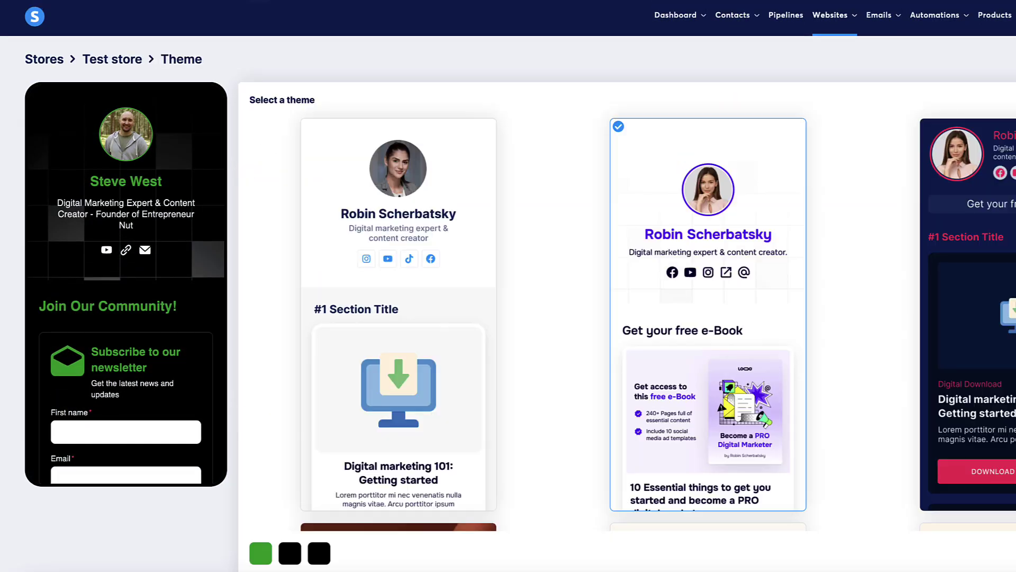
scroll(524, 148, "down", 15)
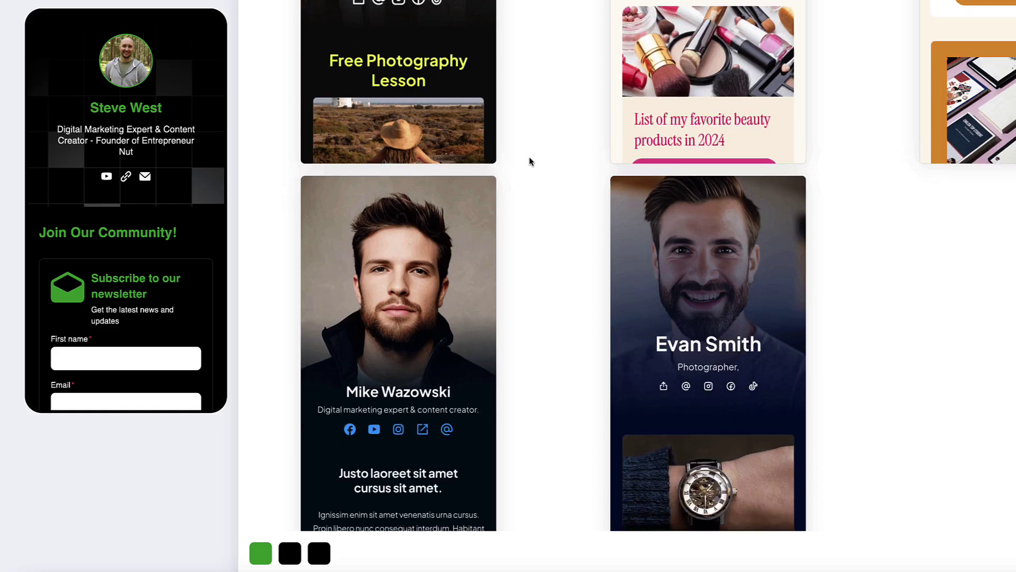
left_click(418, 271)
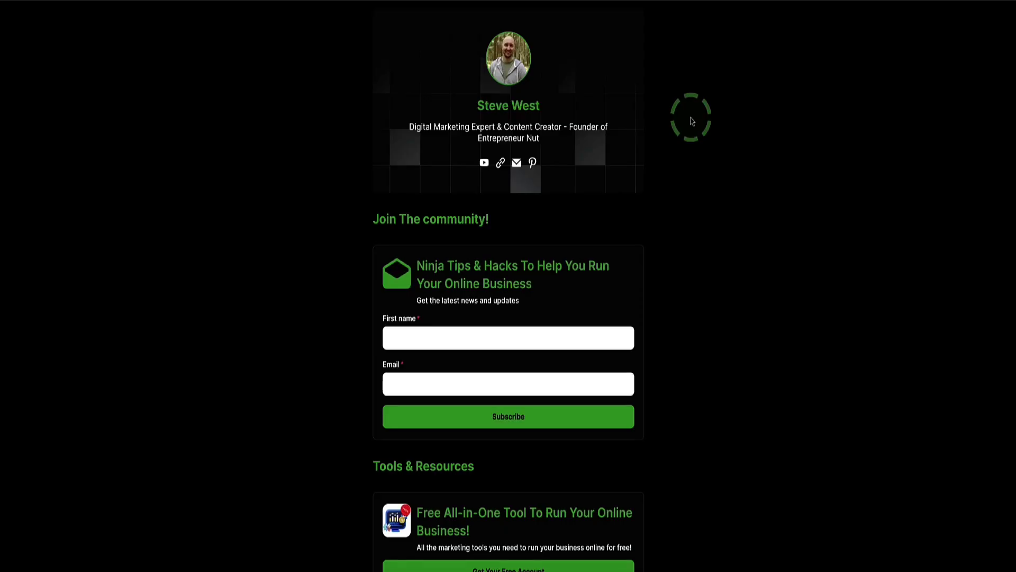
- Scroll through the live store page, then move on to the systeme.io homepage
scroll(692, 121, "down", 5)
scroll(691, 121, "down", 2)
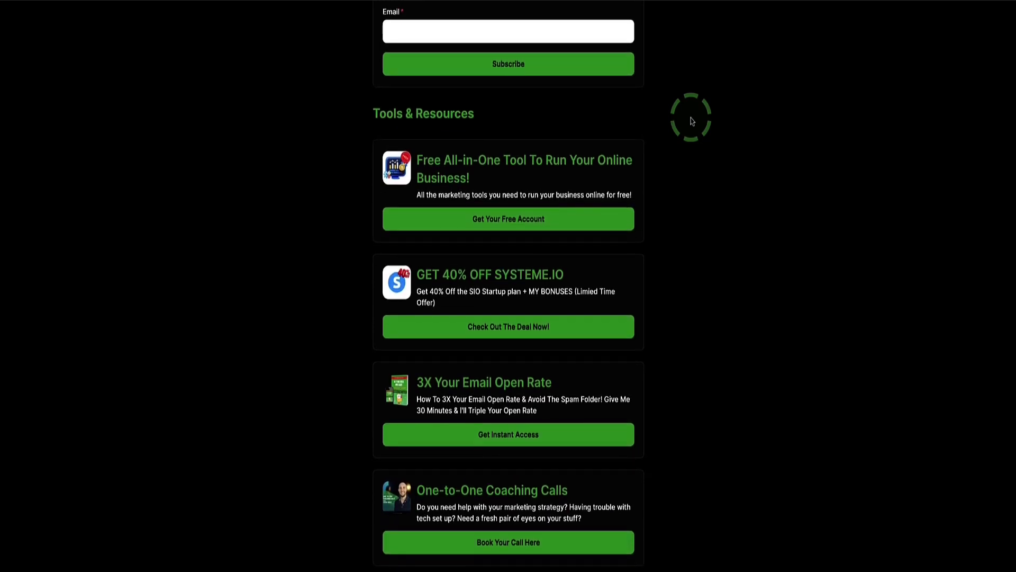
scroll(691, 121, "up", 6)
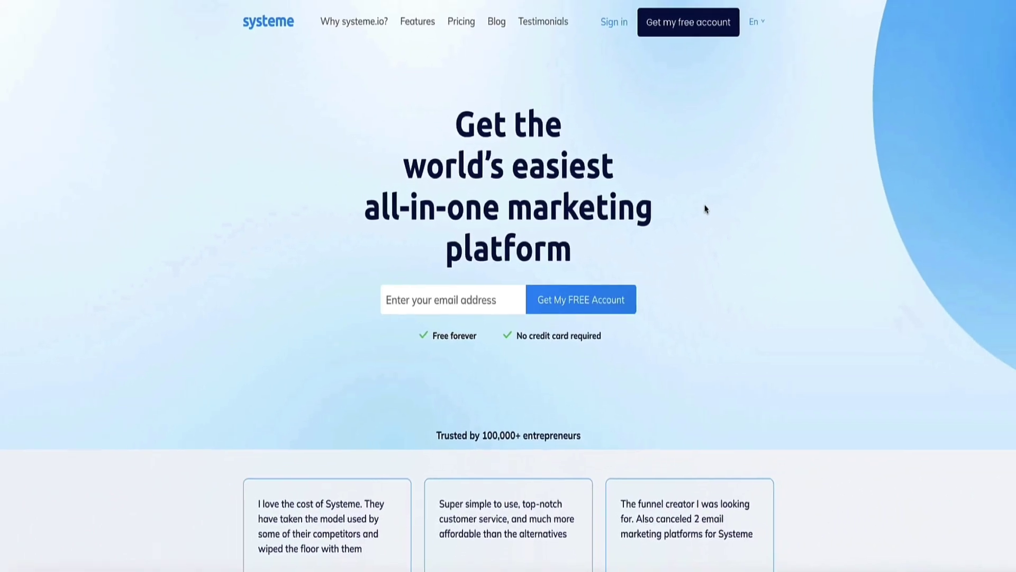
- Open the Entrepreneur Nut Digital Store from Digital stores and scroll through its editor
left_click(519, 68)
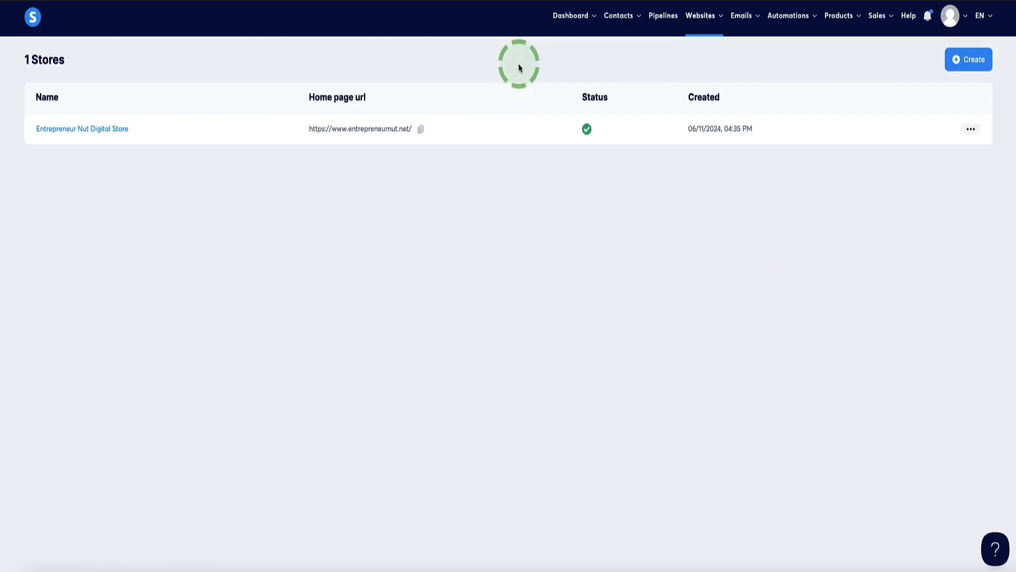
mouse_move(701, 19)
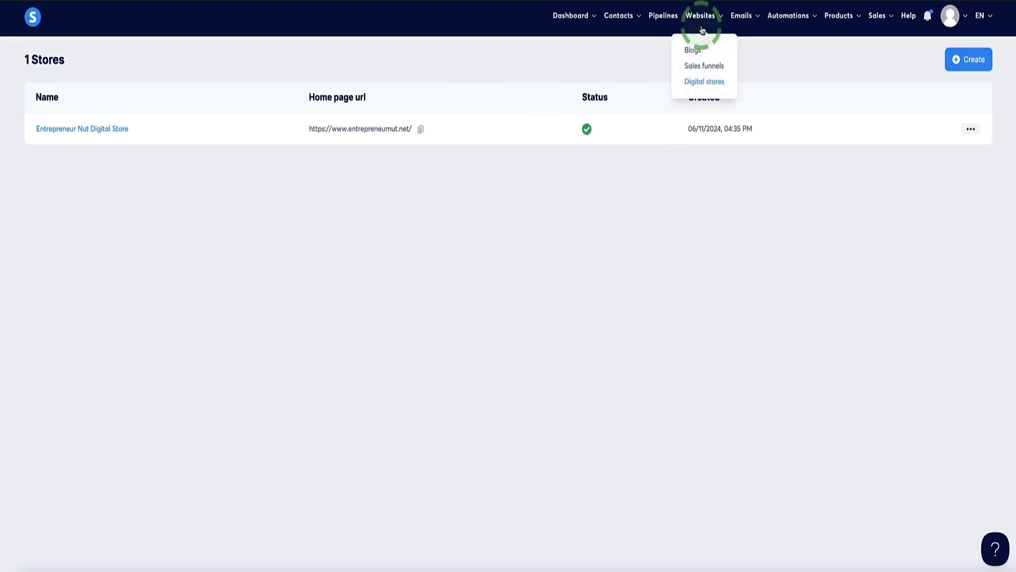
left_click(715, 90)
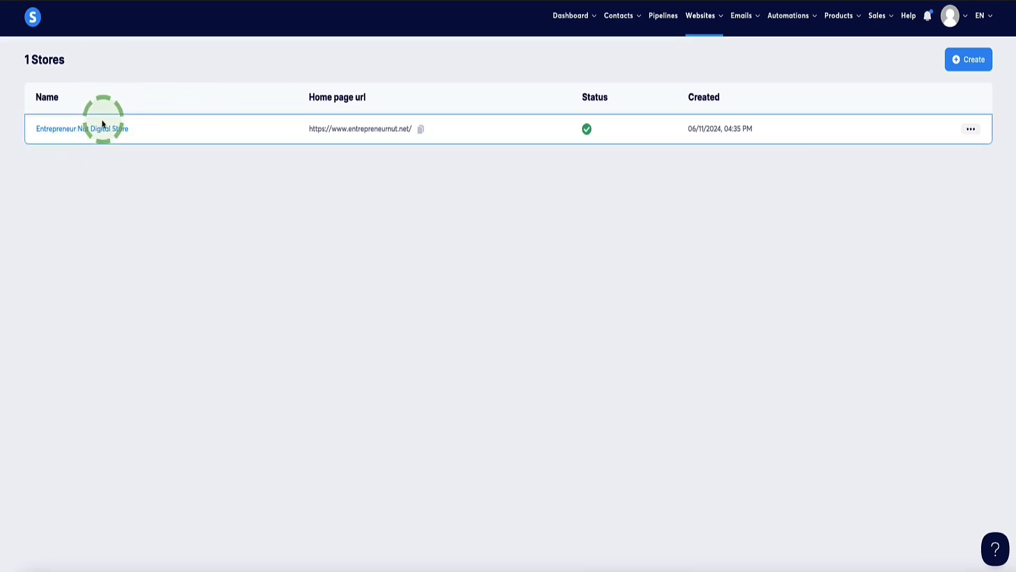
left_click(85, 137)
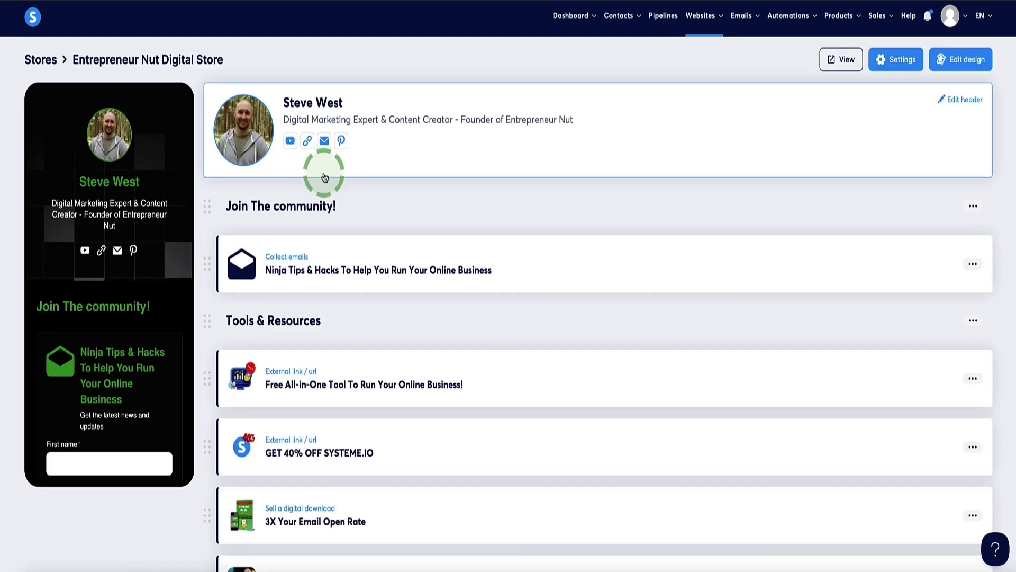
scroll(324, 170, "down", 2)
scroll(324, 177, "up", 2)
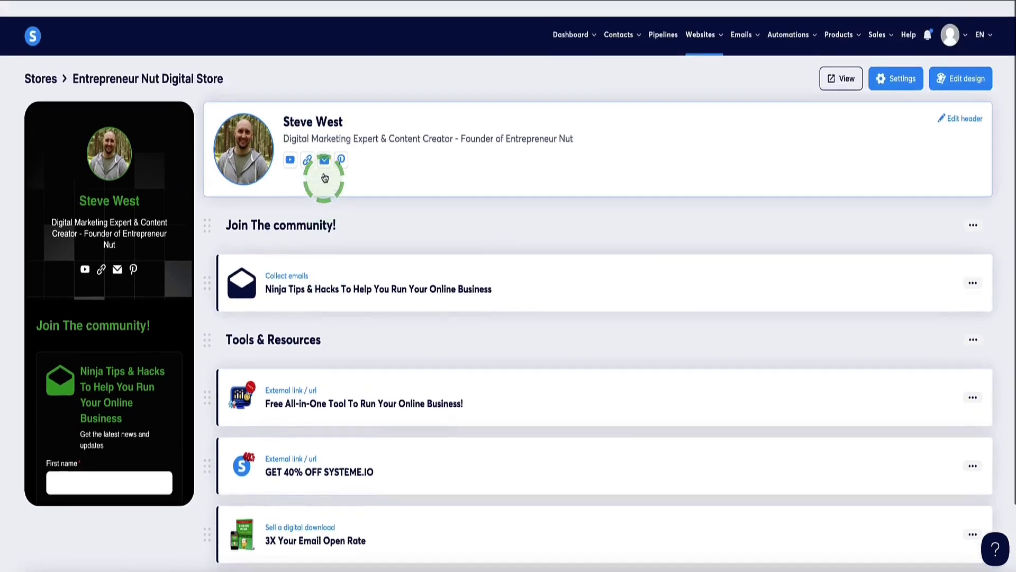
scroll(159, 221, "down", 5)
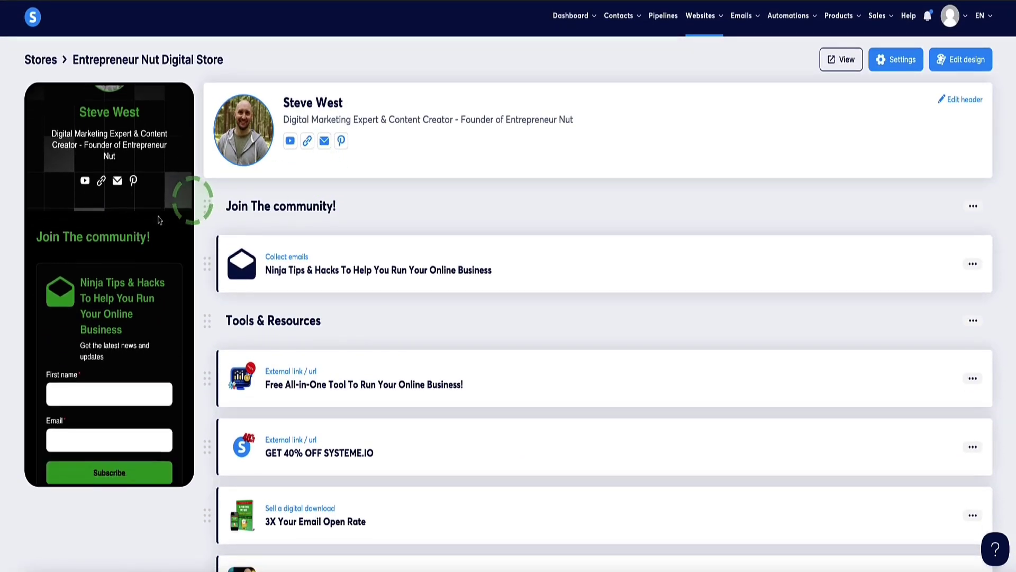
scroll(158, 220, "down", 5)
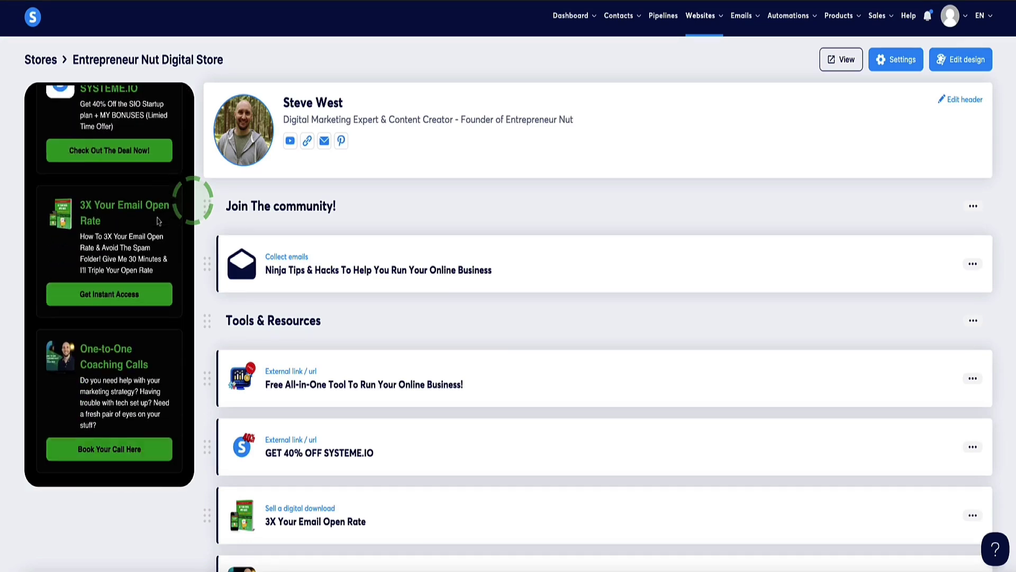
scroll(196, 200, "down", 2)
scroll(281, 171, "up", 2)
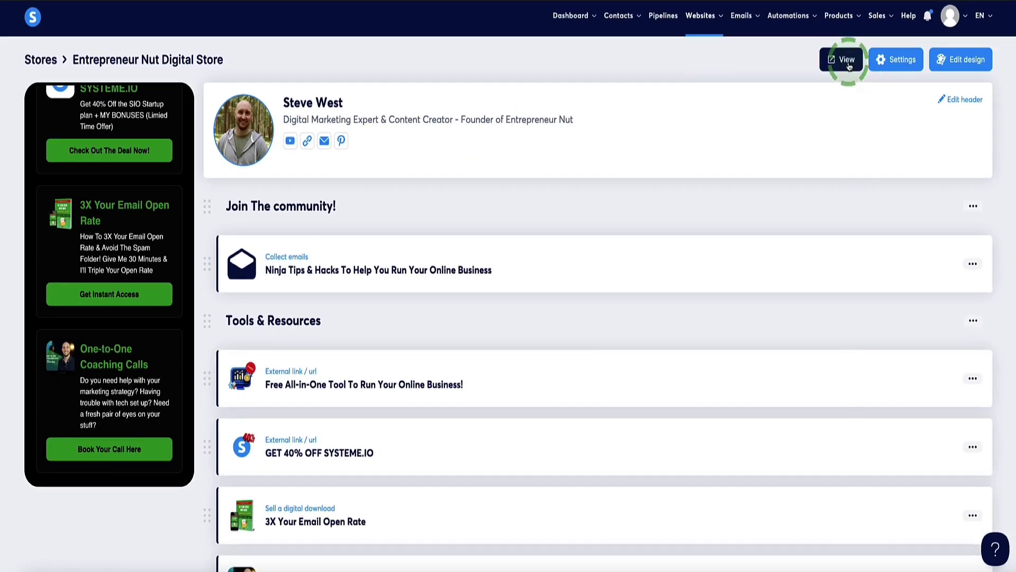
- View the store's live page, close it, and return to the Digital stores list
left_click(847, 59)
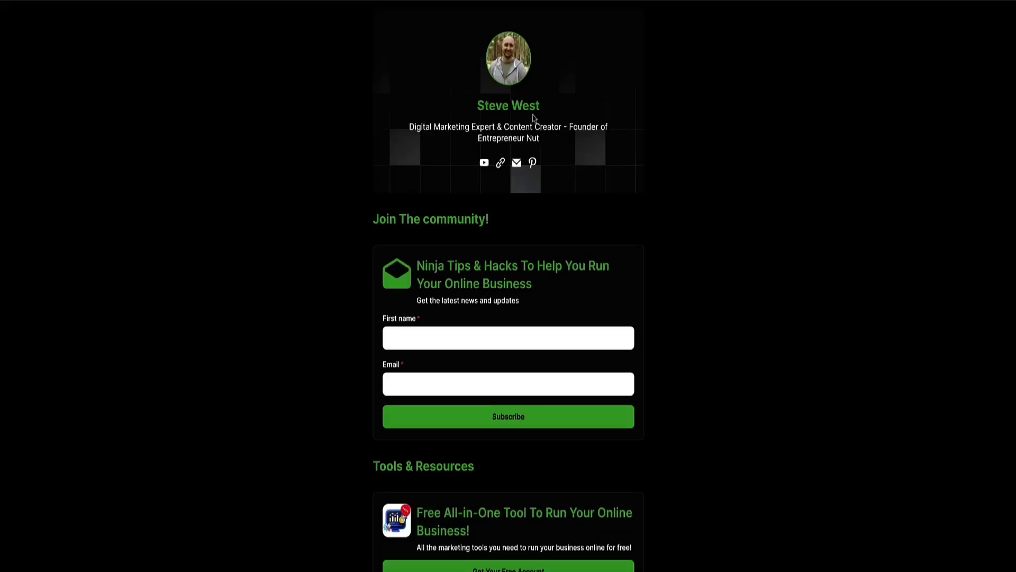
scroll(690, 198, "down", 7)
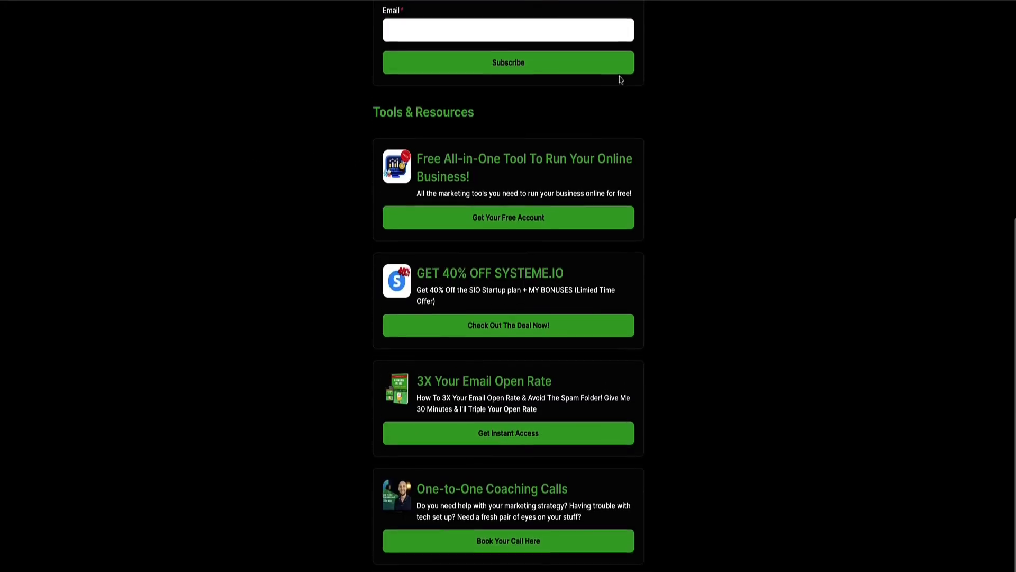
key("ctrl+w")
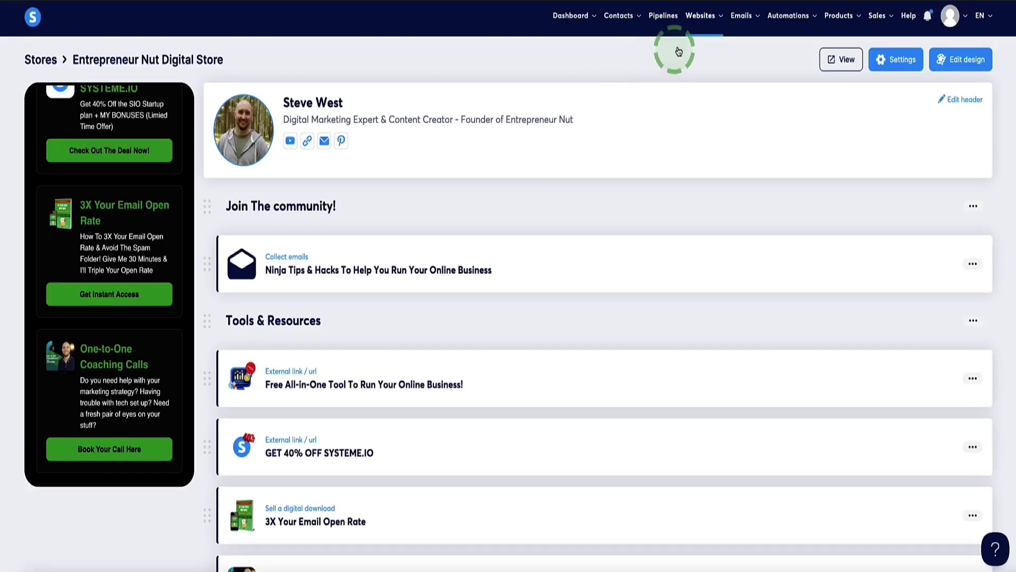
mouse_move(700, 19)
left_click(697, 81)
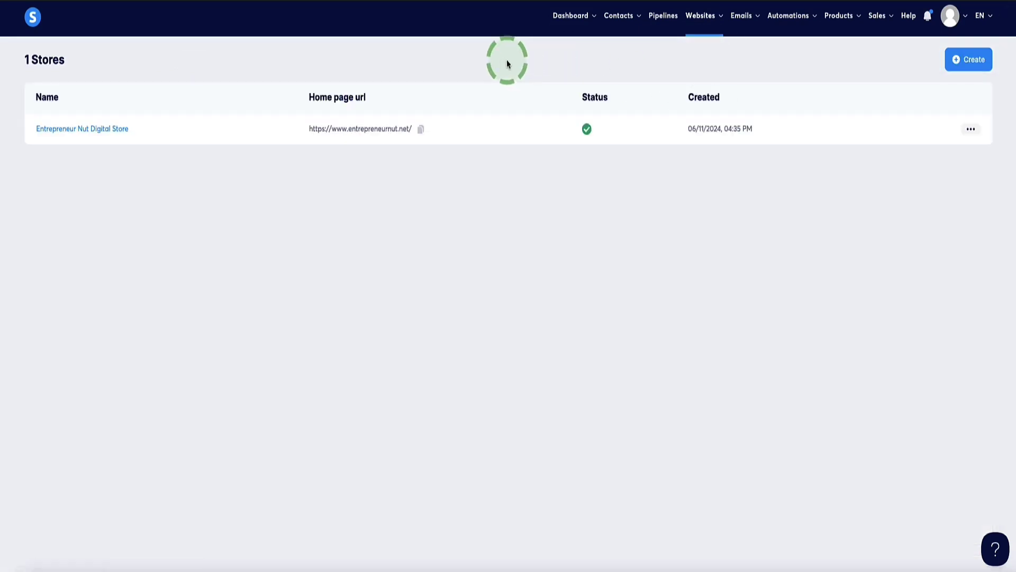
- Start a new store named 'Tesdt store' and look through the available domains
left_click(976, 62)
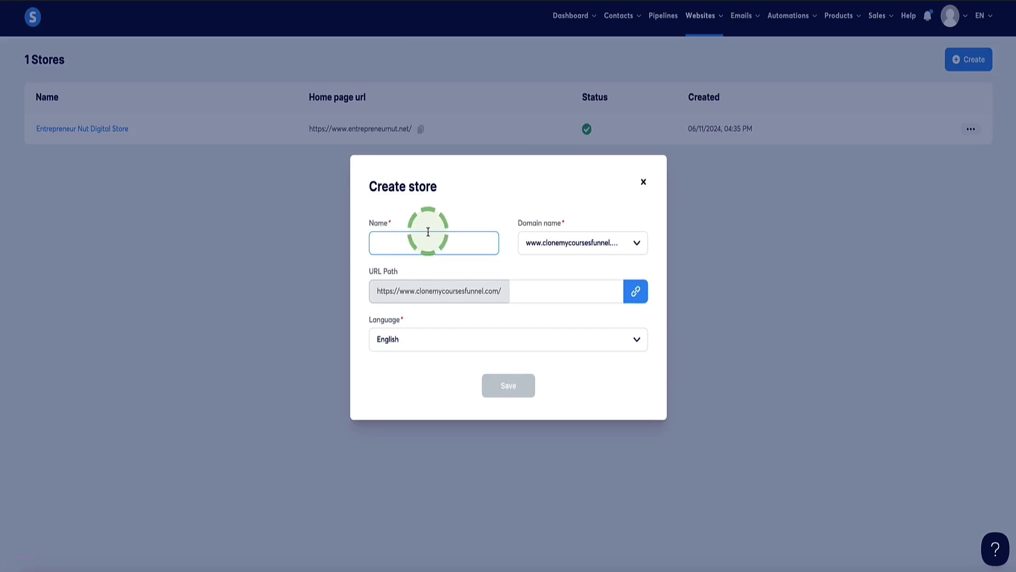
type("Tesdt s")
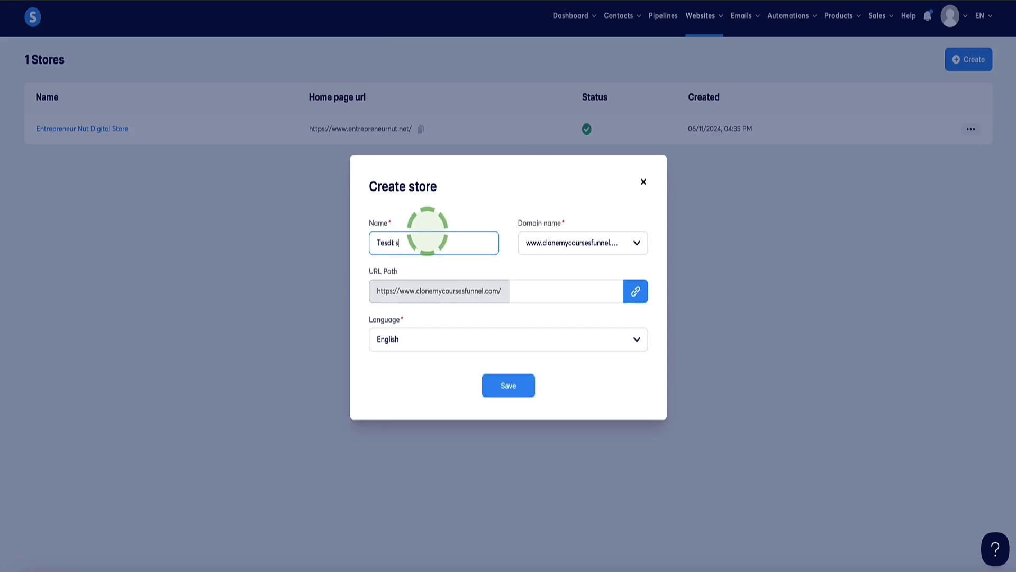
type("tore")
left_click(638, 245)
scroll(595, 286, "down", 1)
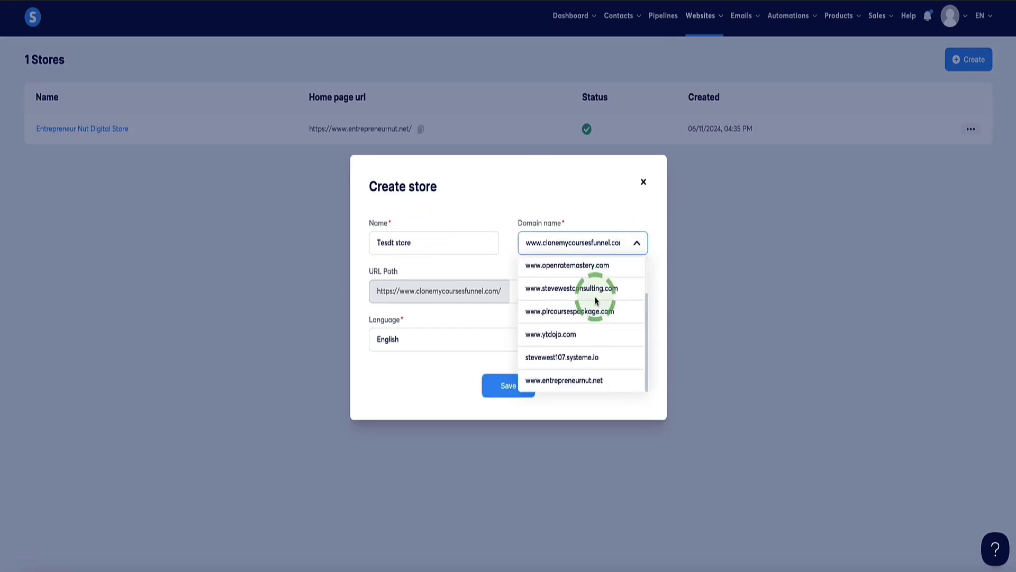
scroll(594, 291, "up", 1)
left_click(602, 196)
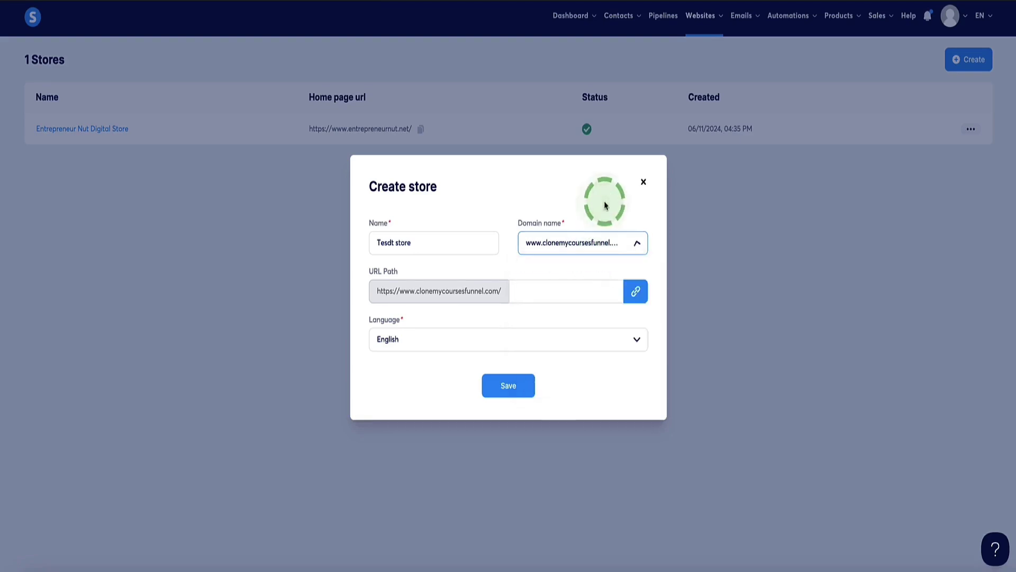
left_click(637, 243)
scroll(597, 286, "down", 1)
scroll(597, 268, "up", 1)
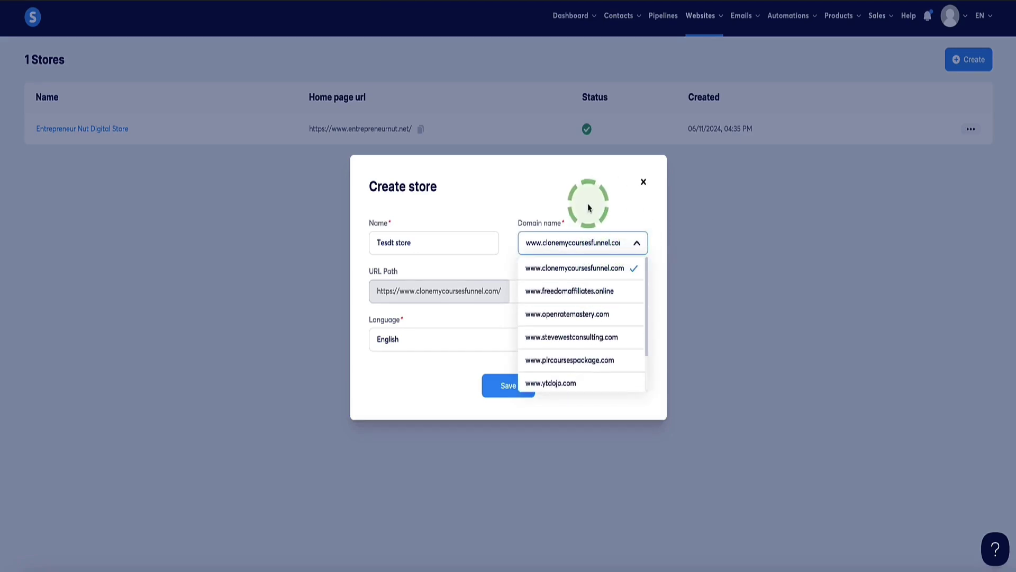
left_click(595, 202)
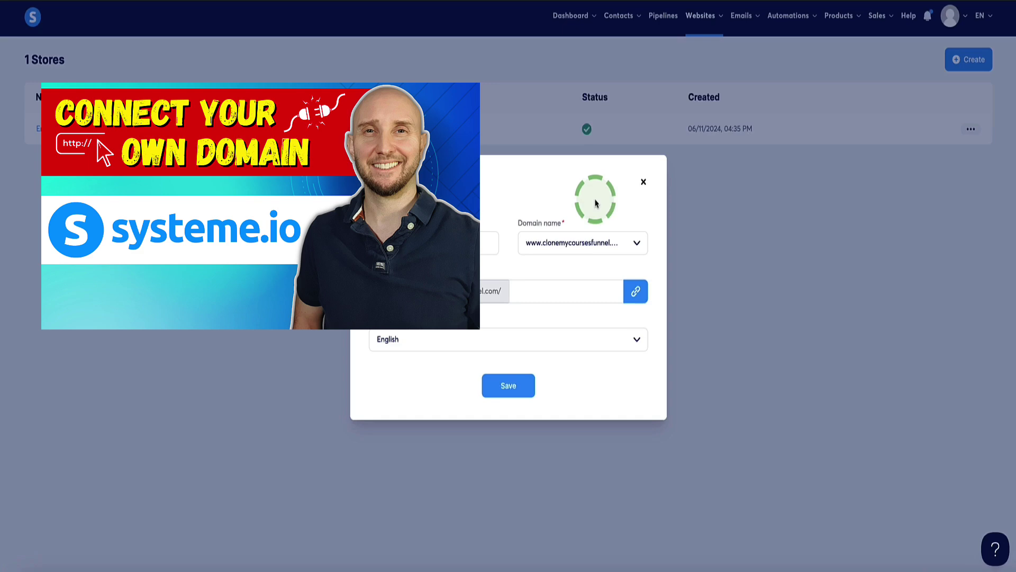
- Keep English as the store language and switch the store to the systeme.io subdomain
left_click(637, 340)
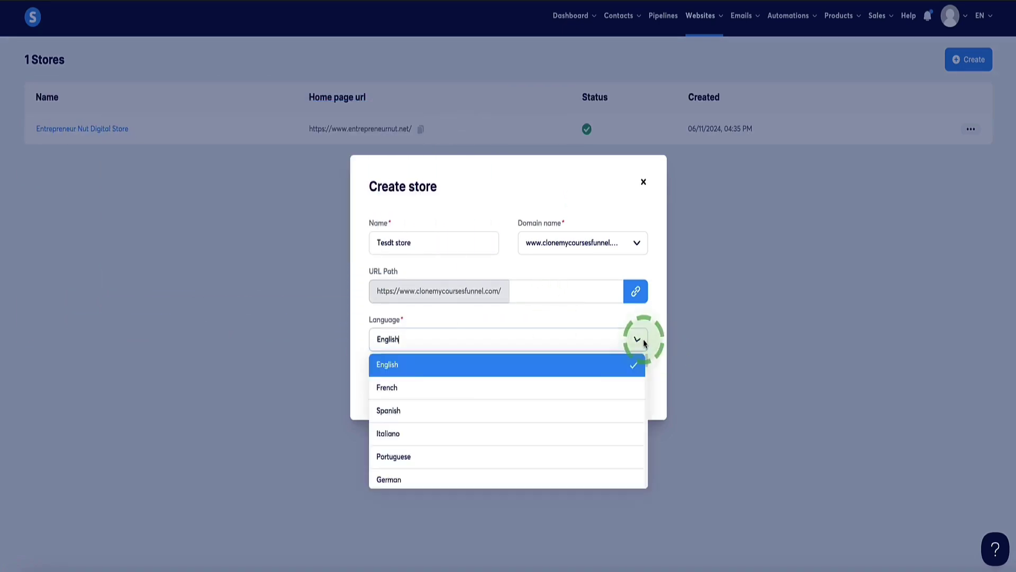
left_click(593, 363)
left_click(498, 382)
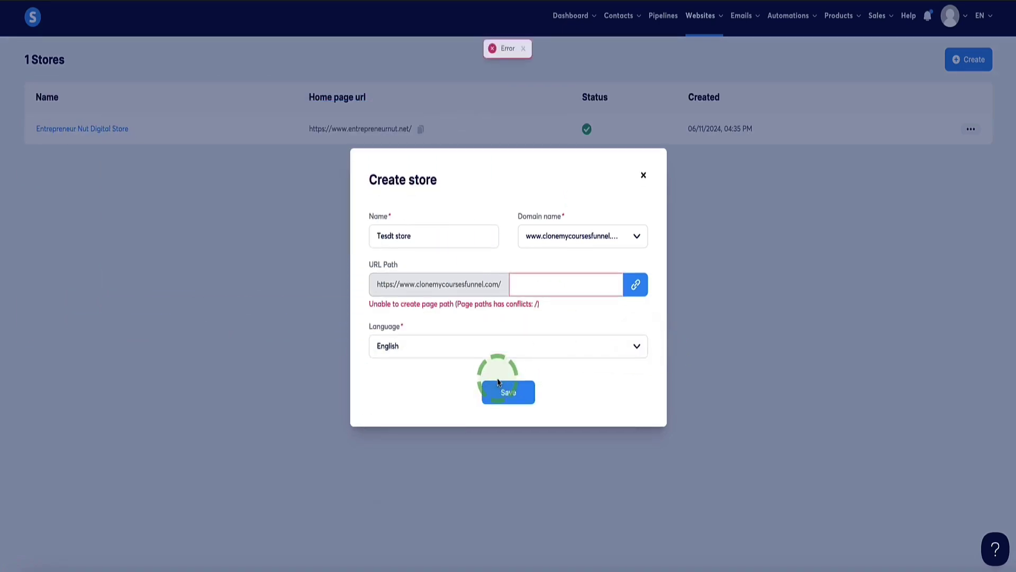
left_click(524, 284)
left_click_drag(521, 283, 576, 284)
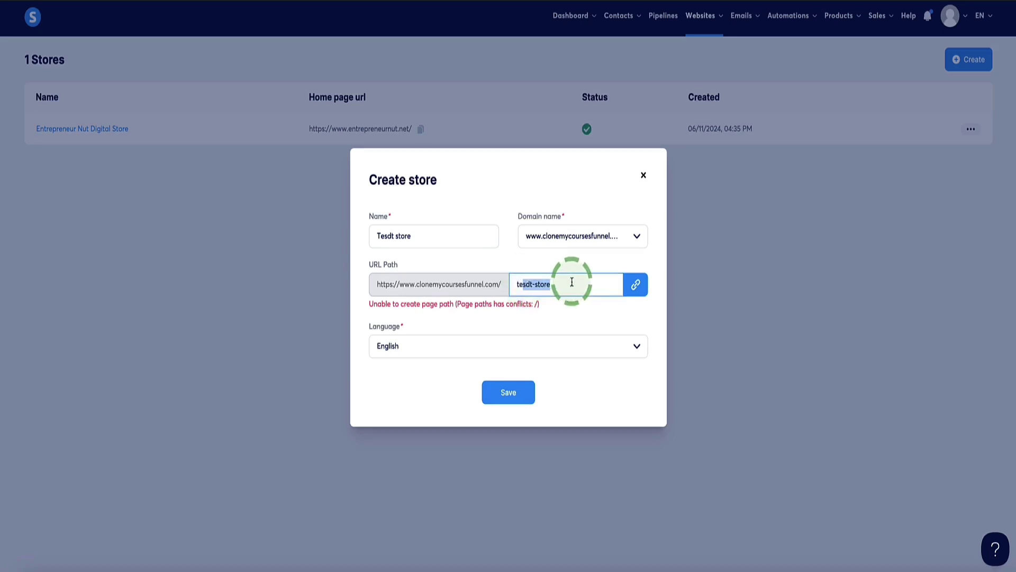
left_click(572, 283)
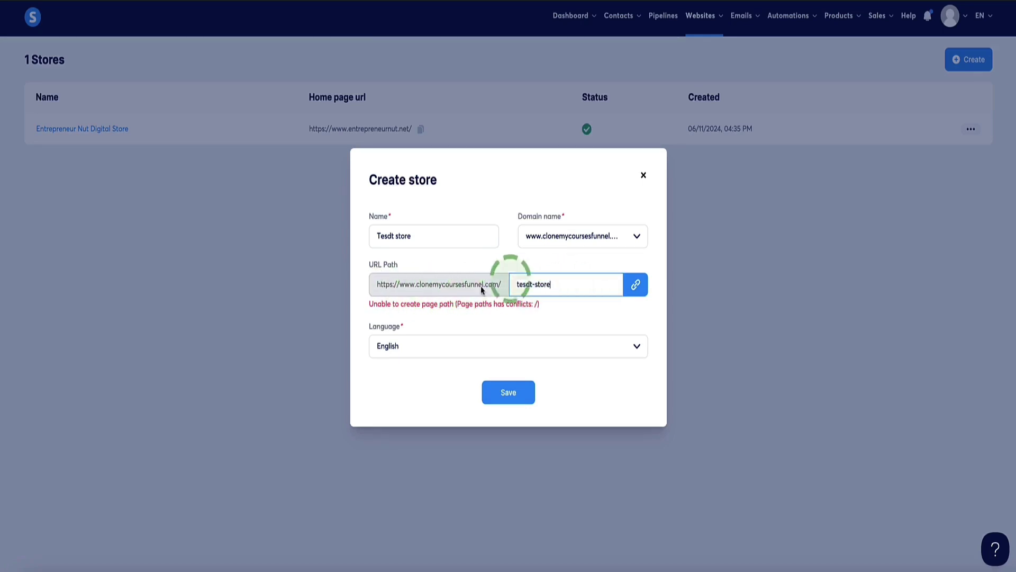
left_click(635, 236)
scroll(591, 331, "down", 1)
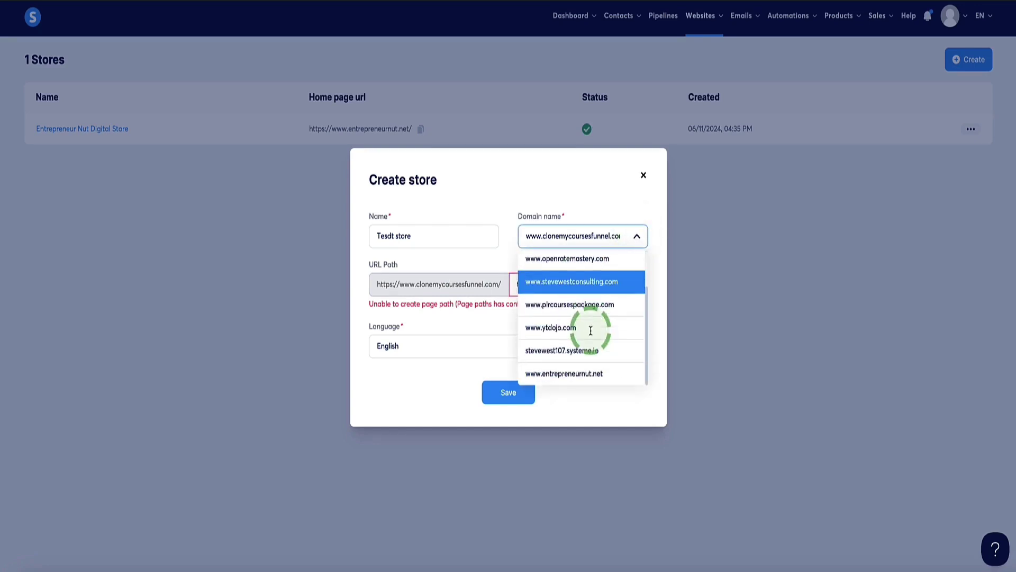
left_click(559, 351)
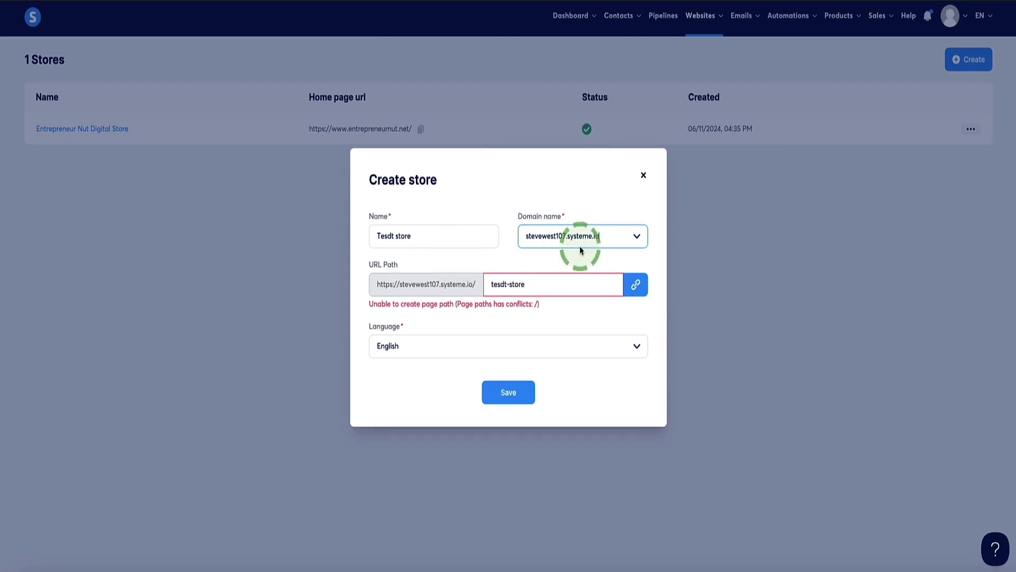
- Correct the name to 'Test store' and save to create the store
left_click(390, 236)
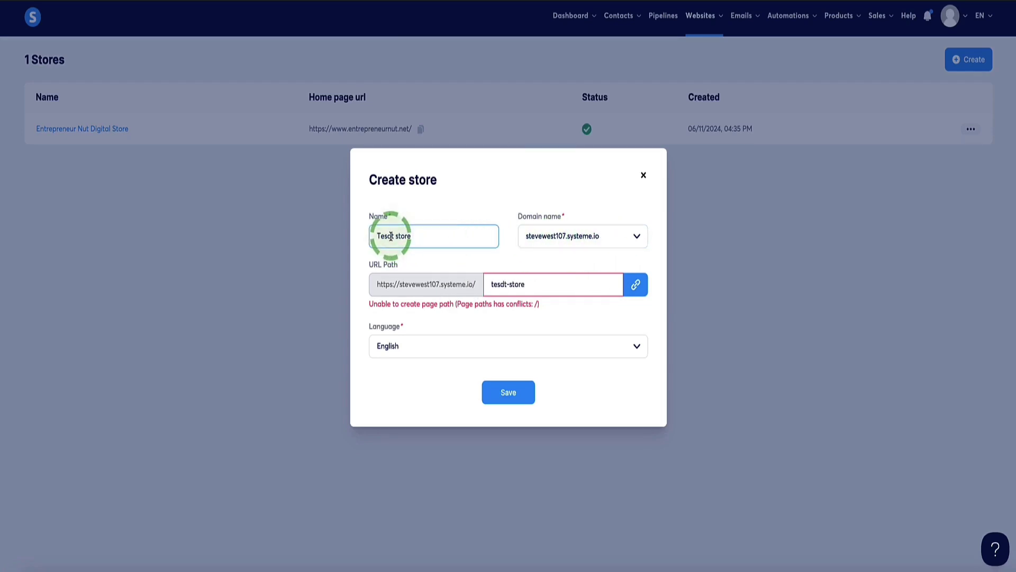
key("BackSpace")
type("s")
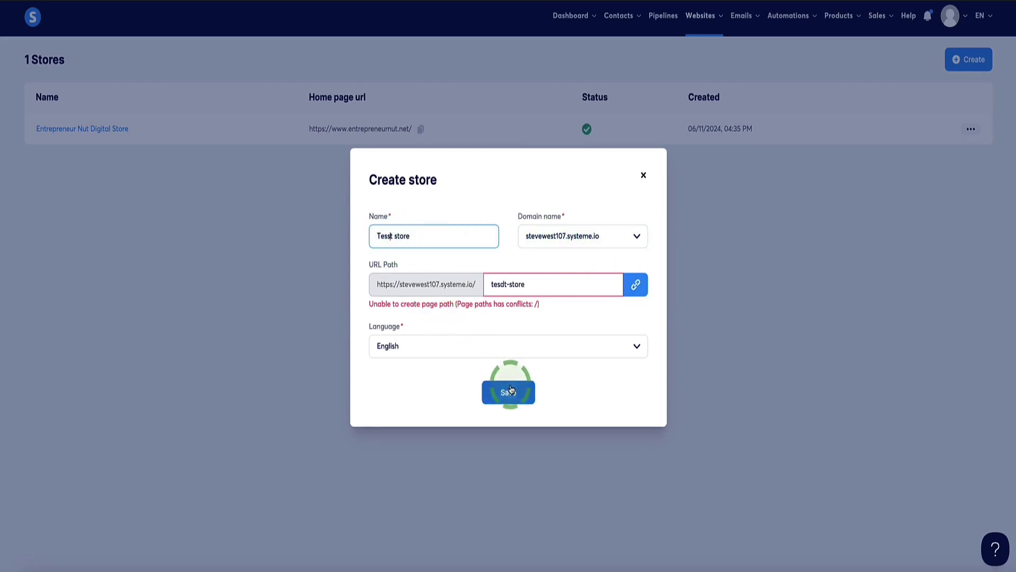
left_click(510, 392)
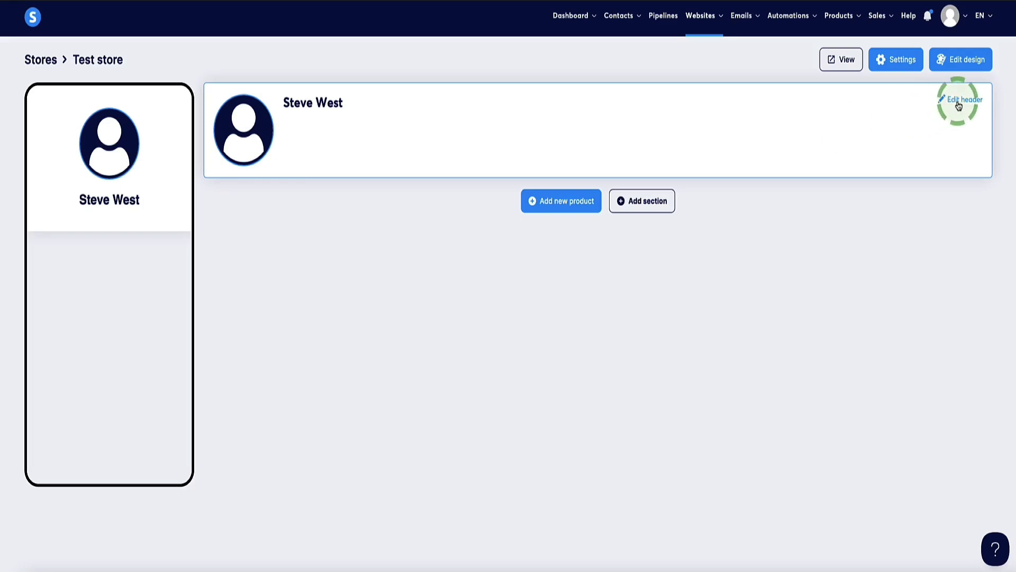
- Edit the store header and paste the bio into the Bio field
left_click(958, 106)
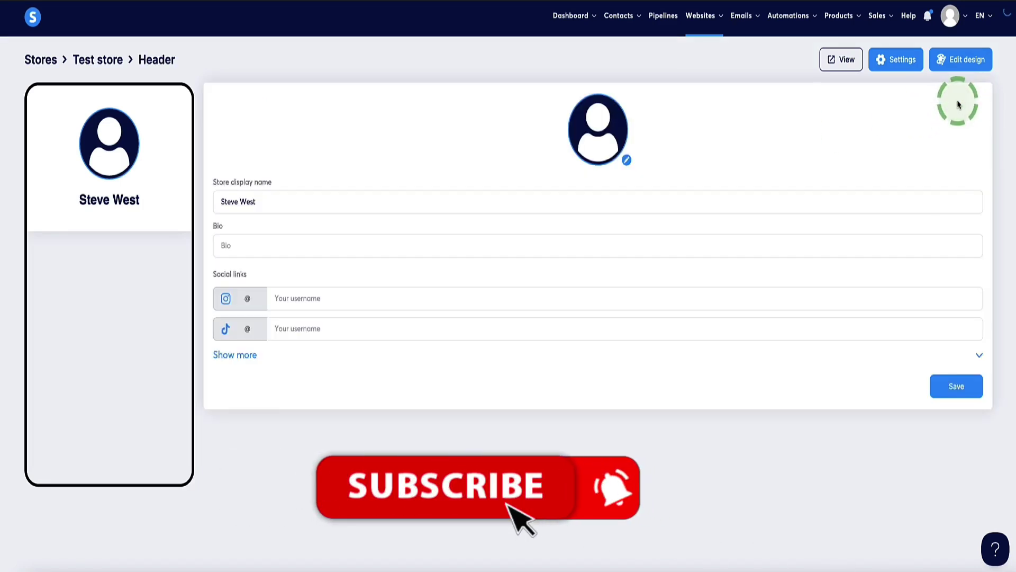
left_click_drag(263, 201, 227, 200)
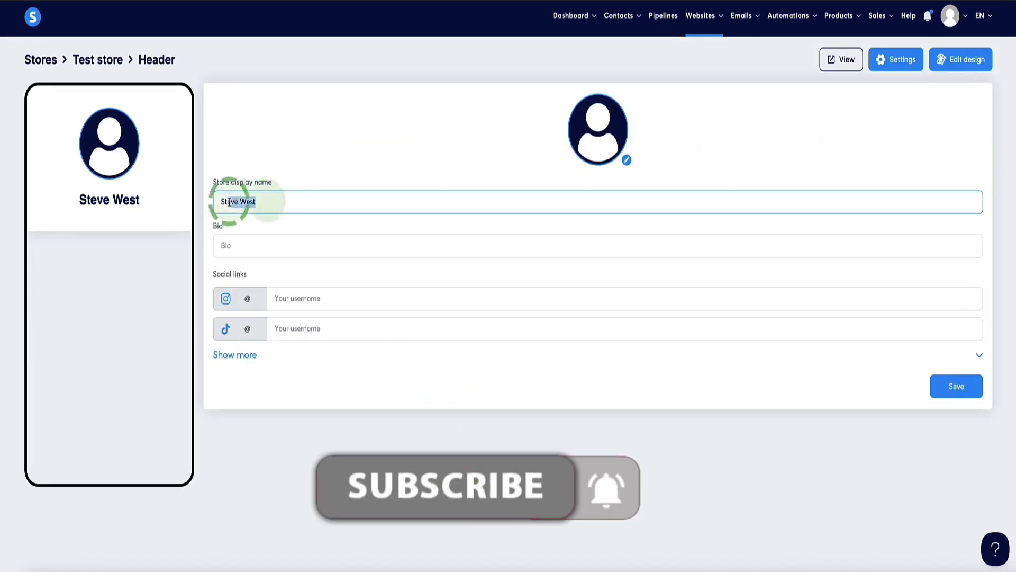
left_click(253, 247)
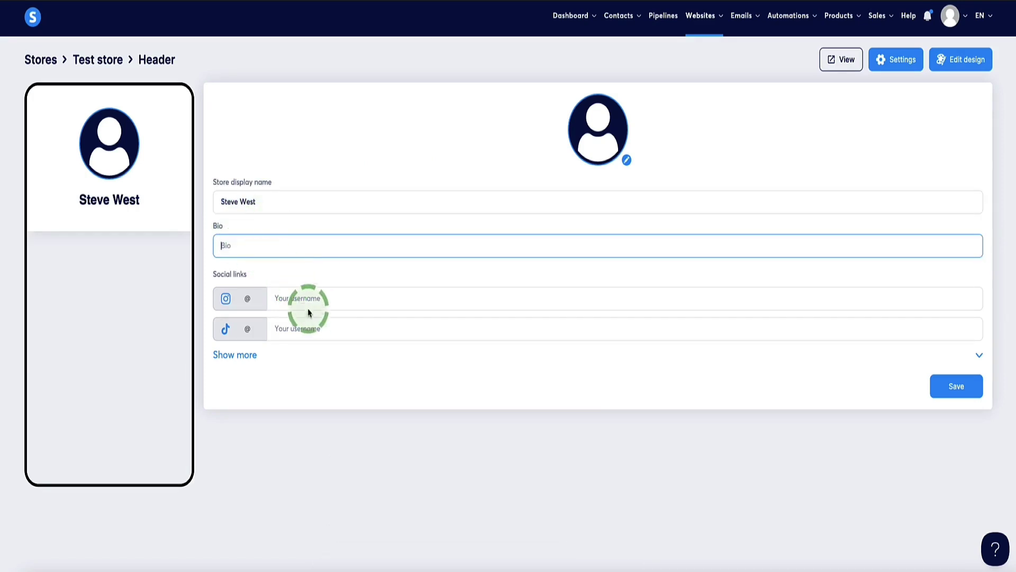
left_click(248, 354)
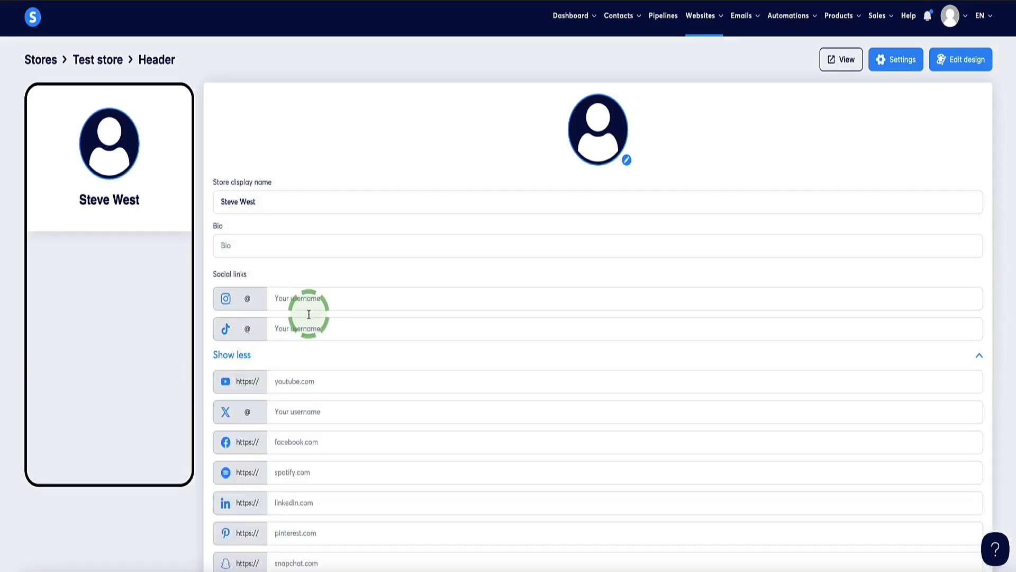
scroll(308, 314, "down", 5)
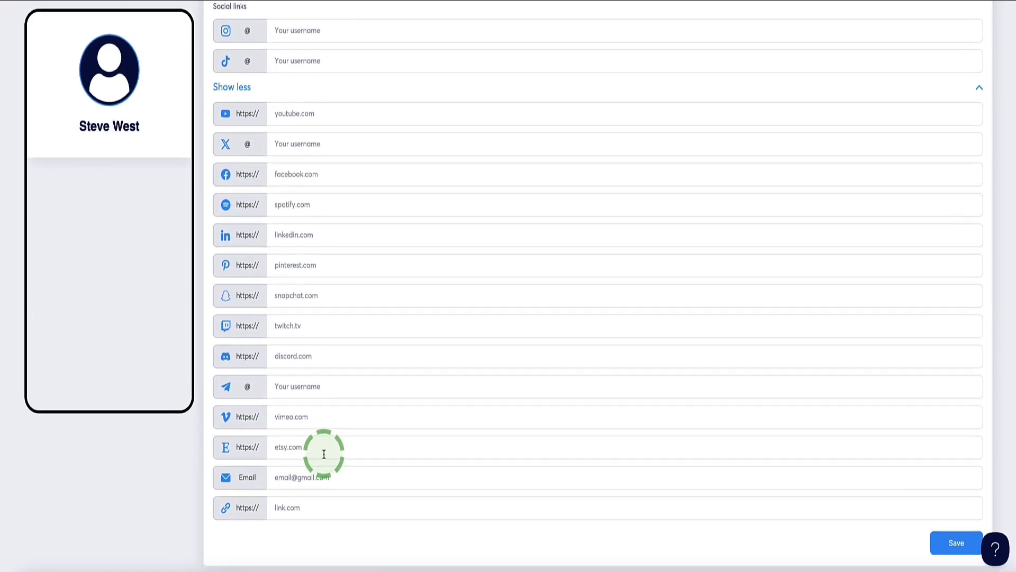
scroll(325, 454, "up", 5)
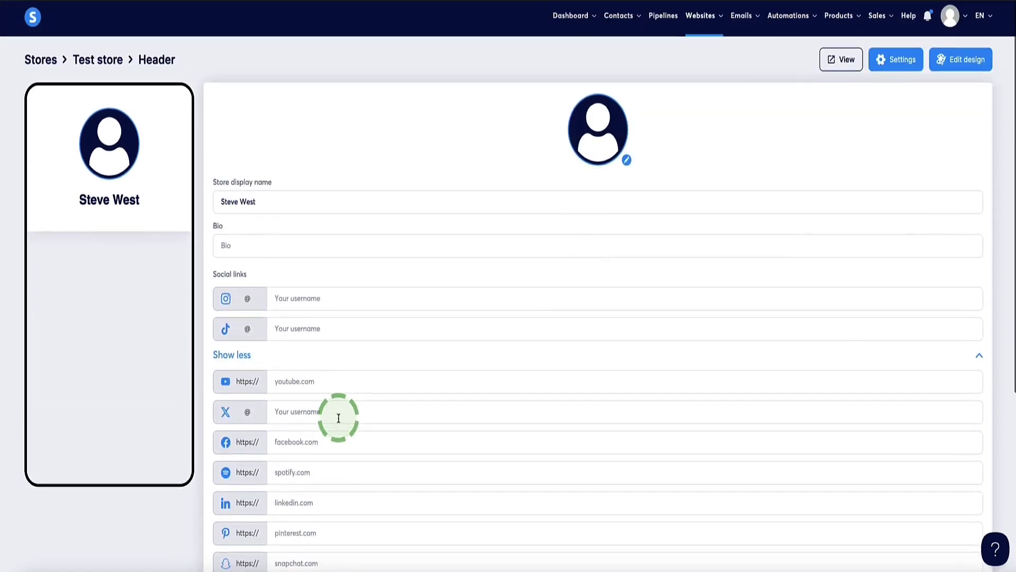
left_click(332, 244)
type("Digital Marketing Expert & Content Creator - Founder of Entrepreneur Nut")
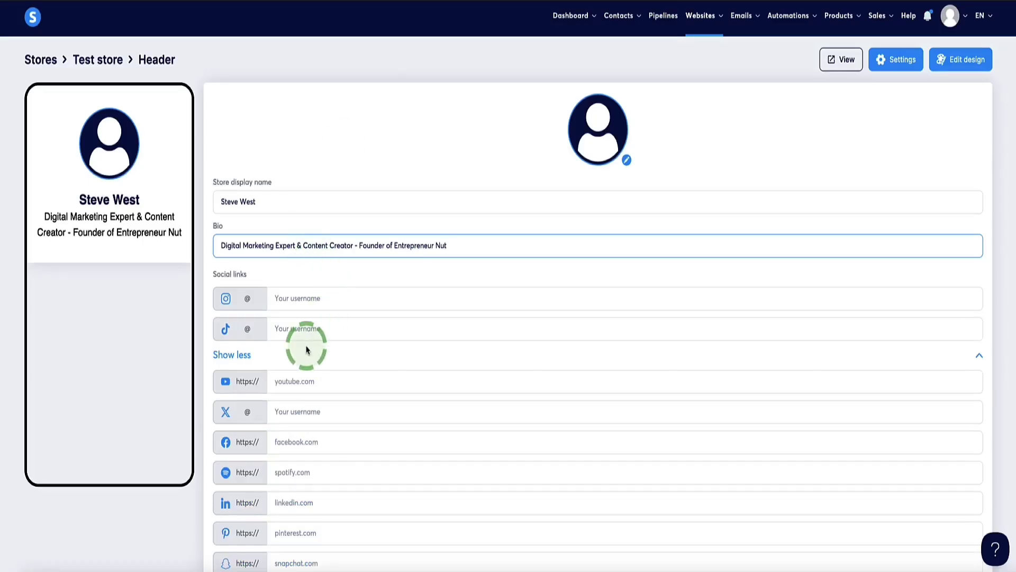
- Add the YouTube channel link, the website link and the contact email address
left_click(306, 381)
type("www.youtube.com/@entrepreneurnut")
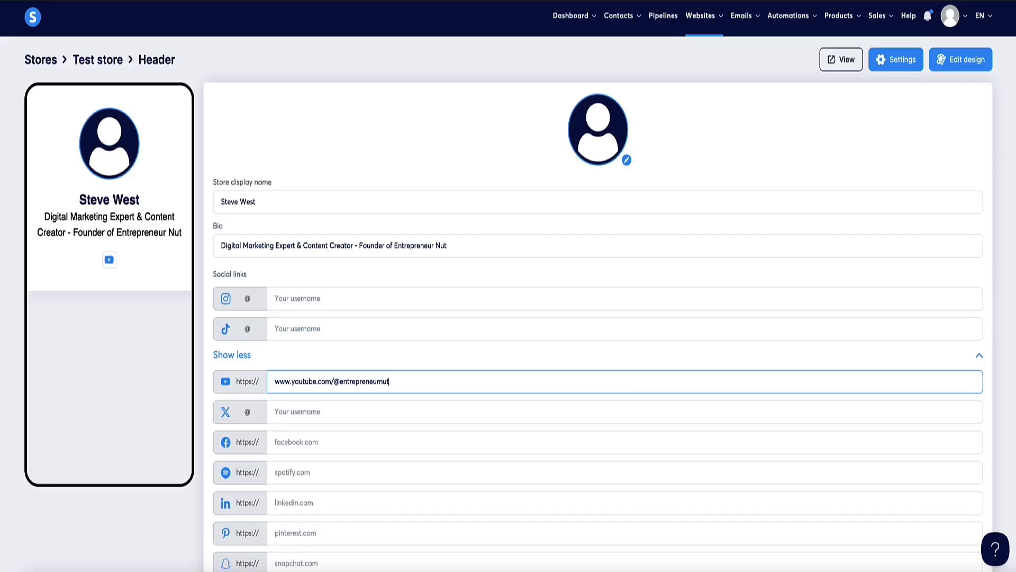
scroll(305, 275, "down", 4)
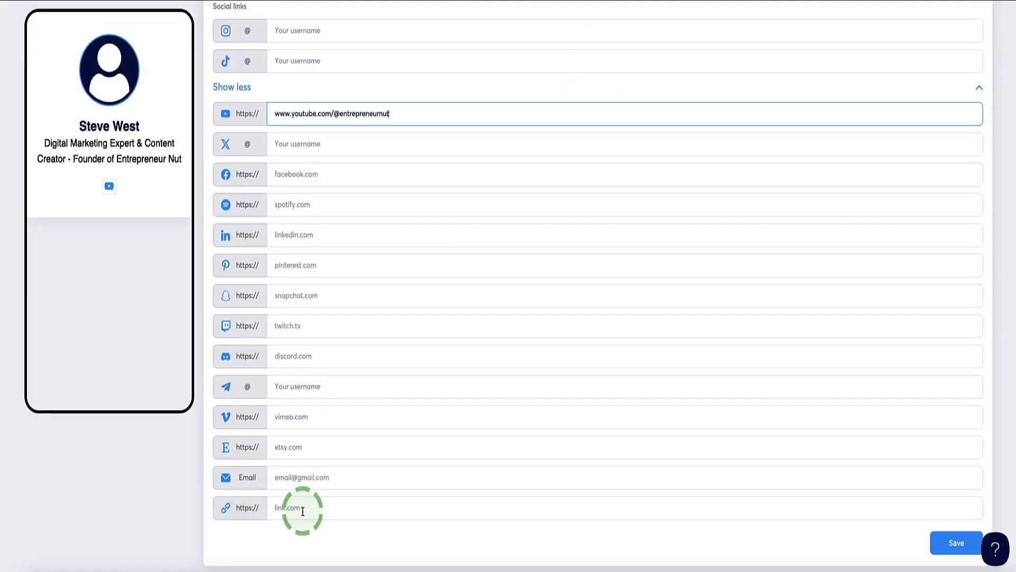
left_click(292, 509)
type("entrepreneurnut.com/")
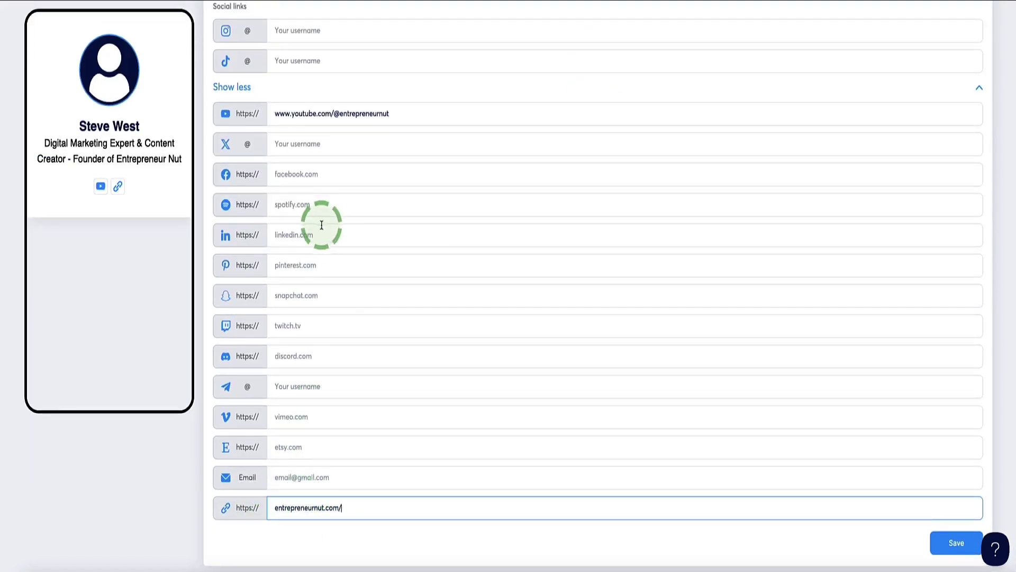
scroll(322, 228, "up", 5)
scroll(322, 230, "down", 5)
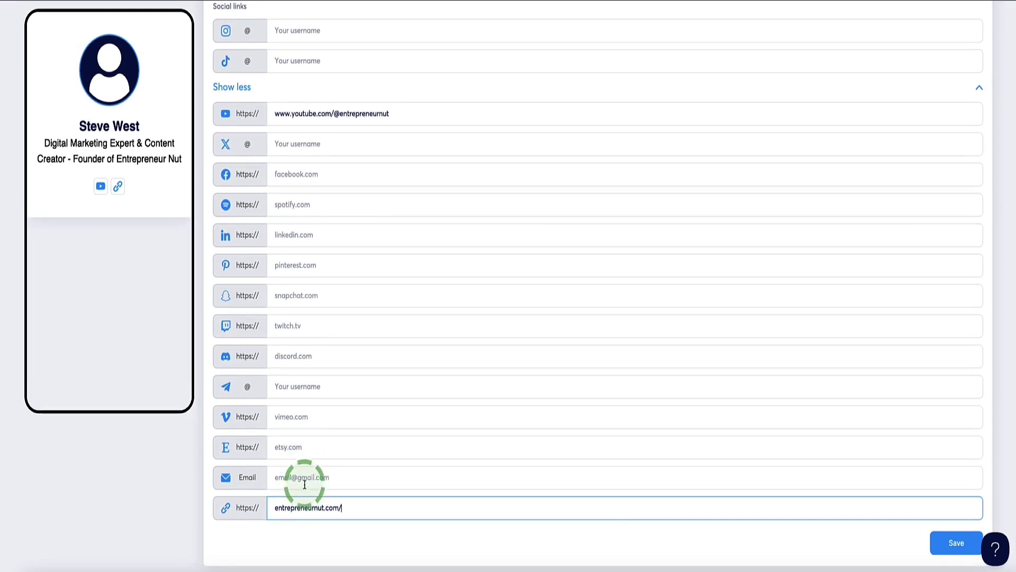
left_click(290, 480)
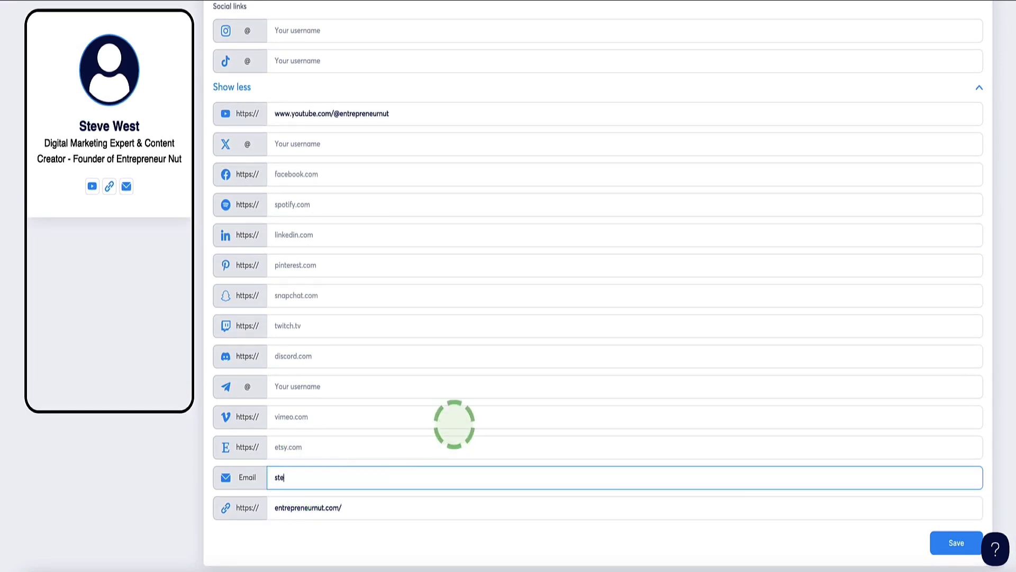
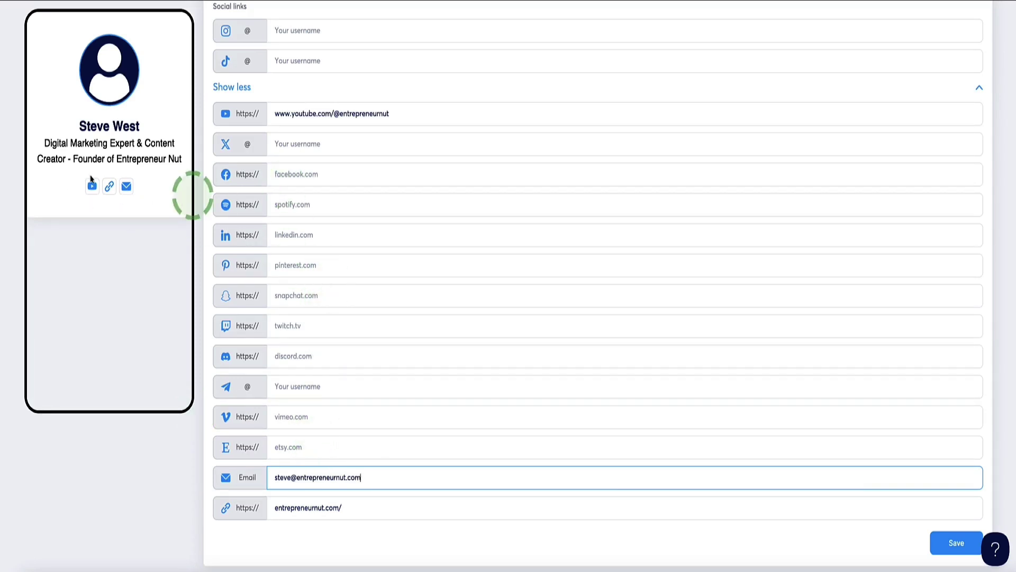
scroll(249, 168, "up", 4)
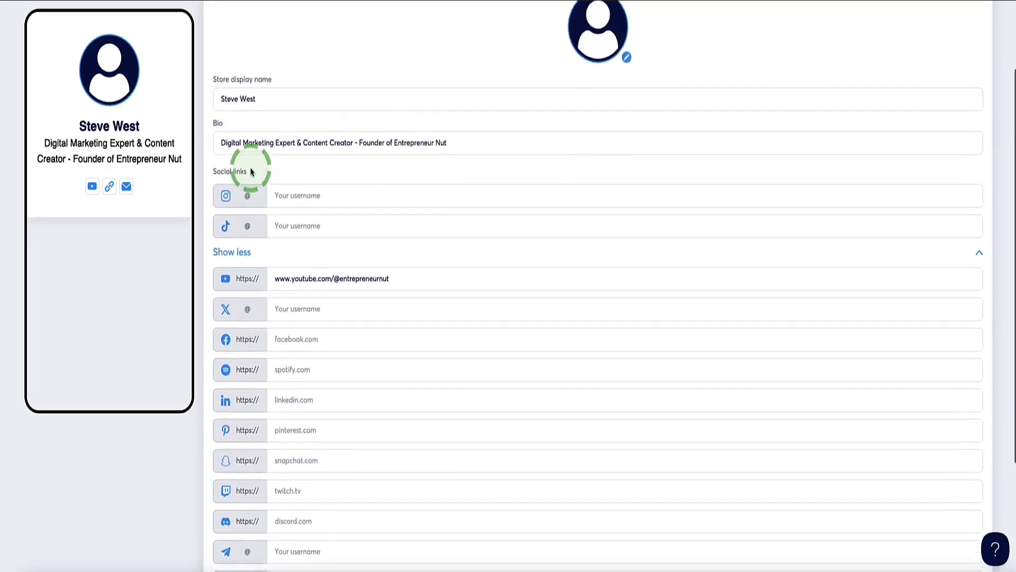
scroll(294, 172, "up", 1)
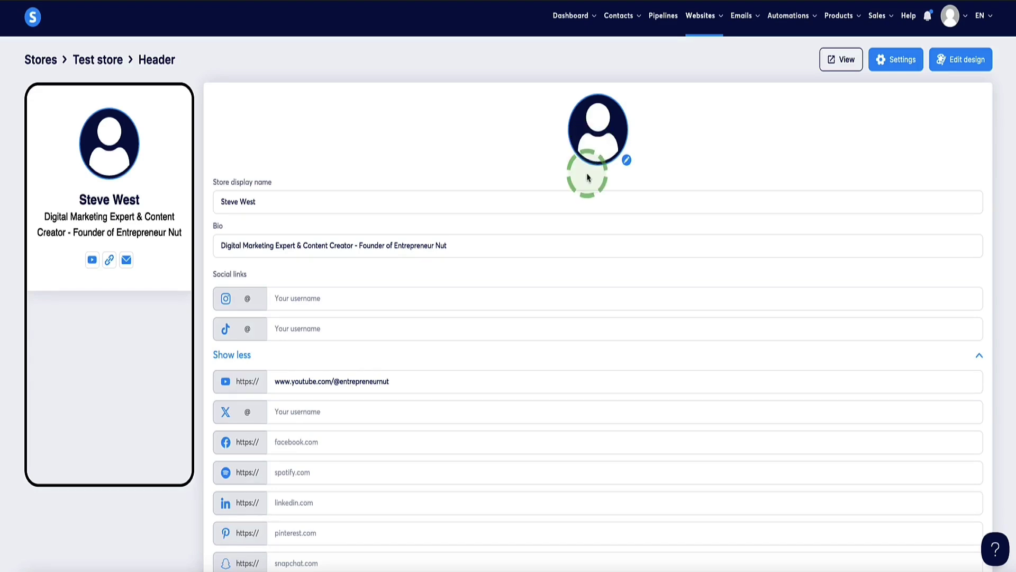
- Upload the forest portrait image as the header profile photo and save the header
left_click(626, 161)
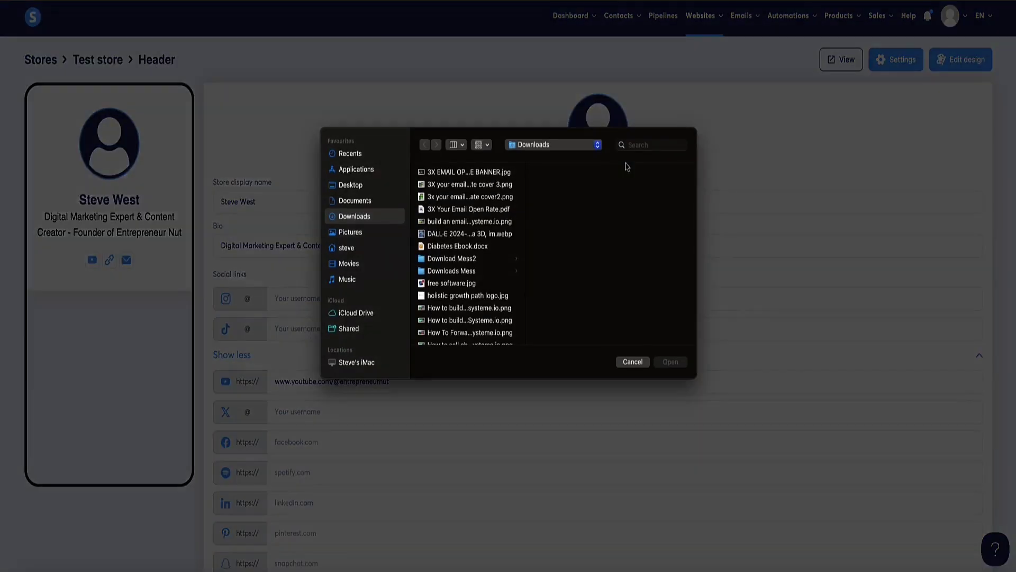
scroll(454, 189, "down", 10)
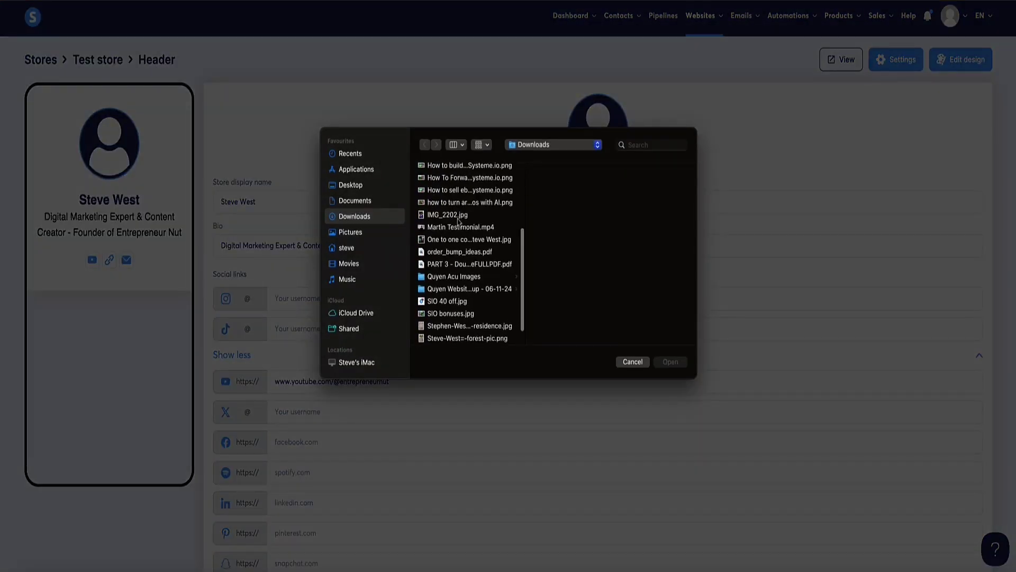
left_click(457, 308)
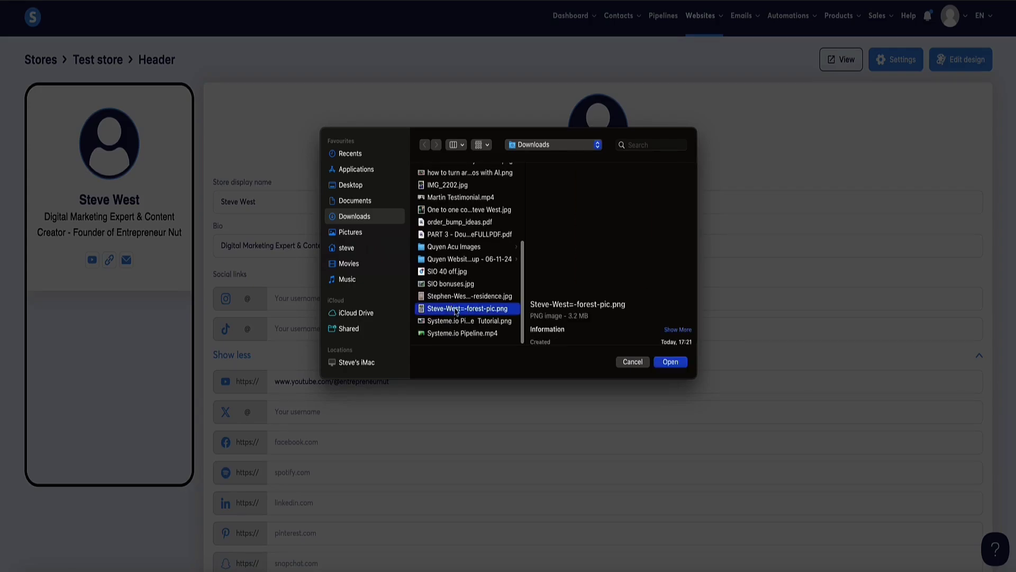
left_click(681, 363)
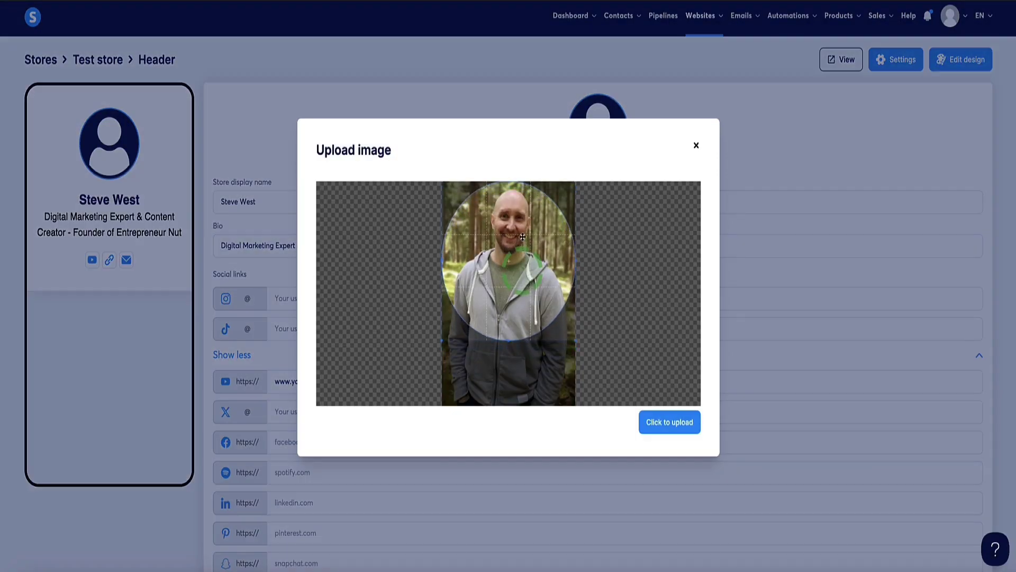
left_click(664, 422)
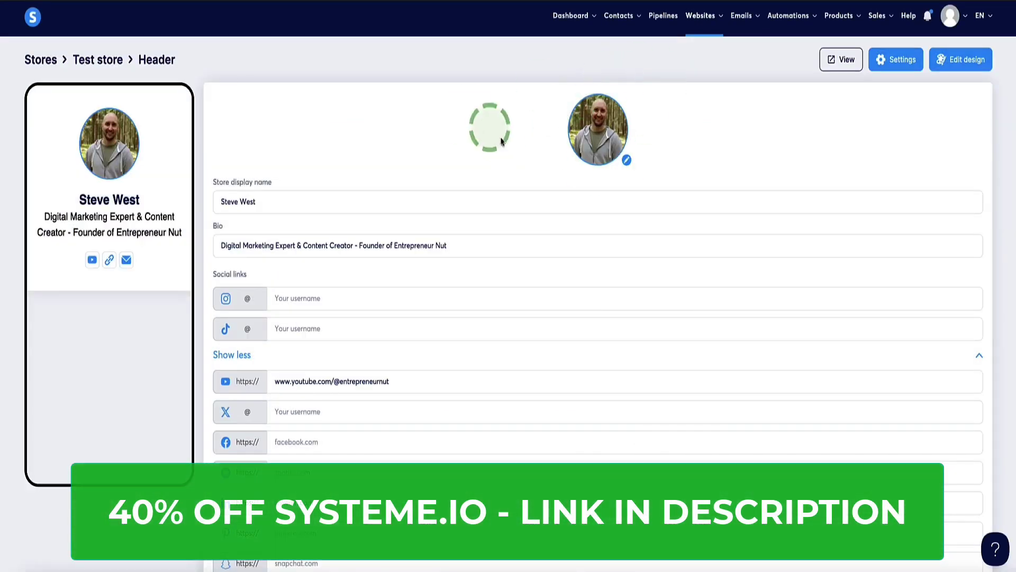
scroll(683, 63, "down", 5)
left_click(955, 540)
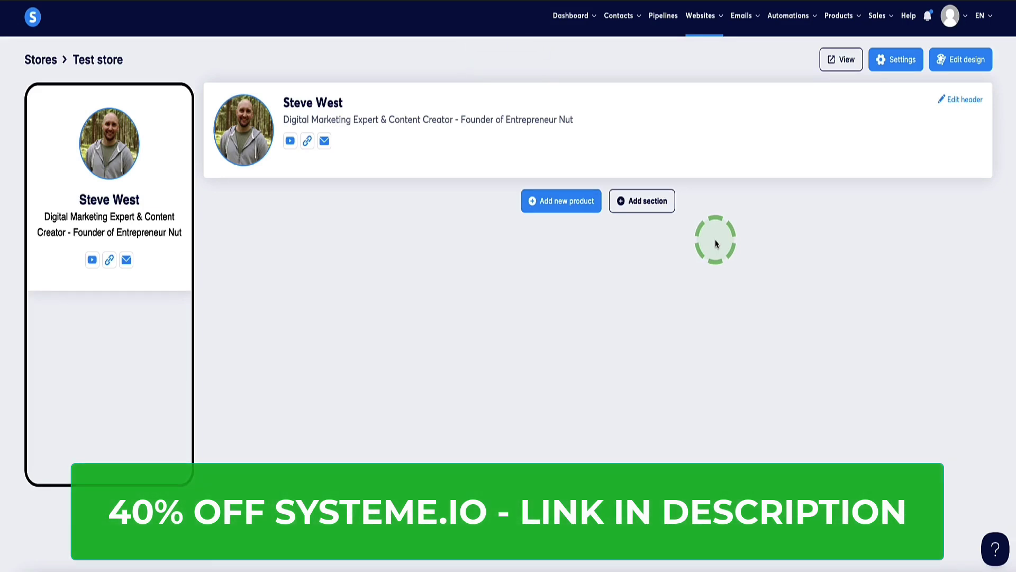
- Preview the dark photo-background, dark photographer and cream-red themes, then select the purple-accented theme
left_click(959, 61)
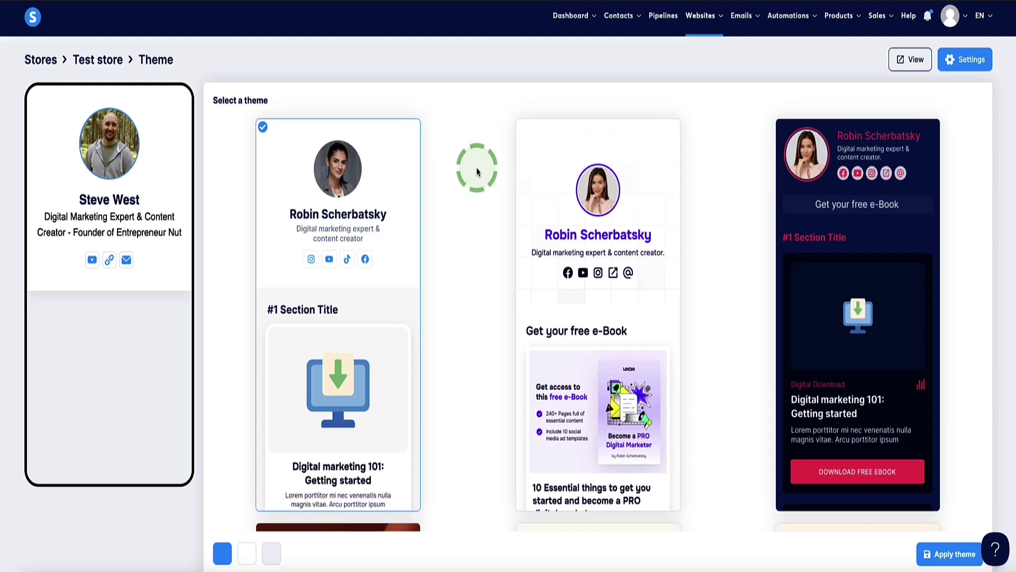
scroll(477, 171, "down", 8)
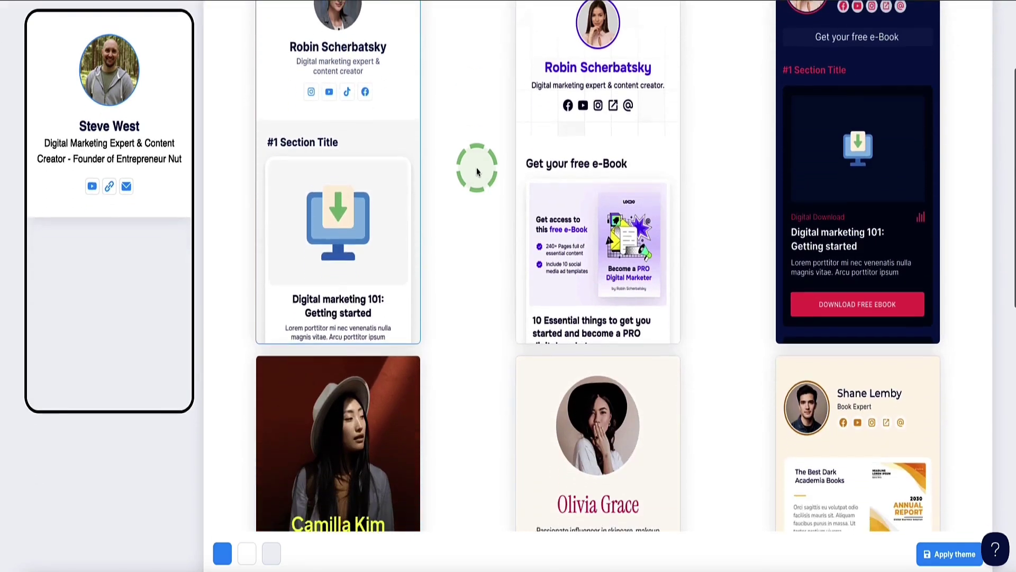
scroll(476, 171, "down", 8)
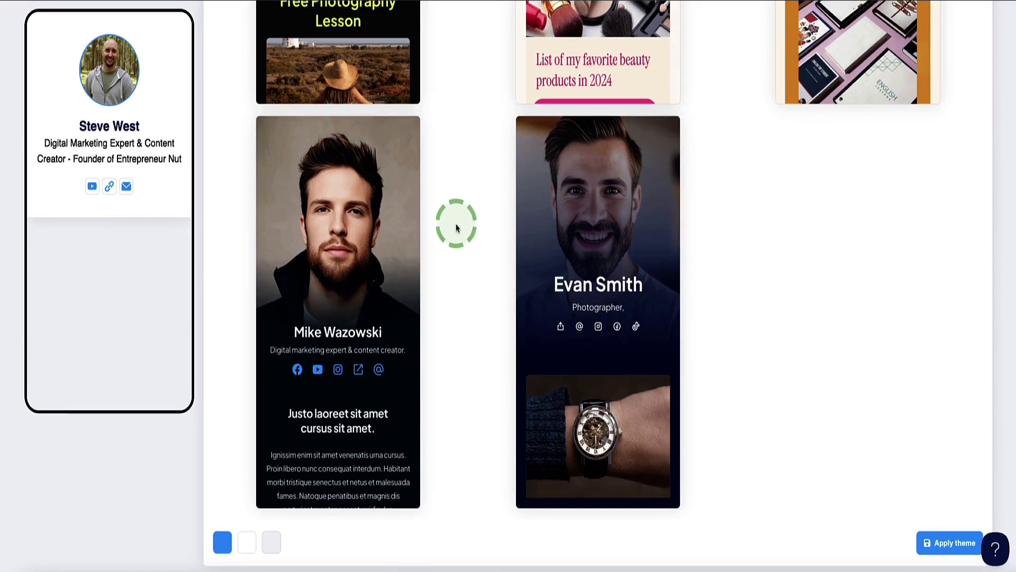
left_click(343, 238)
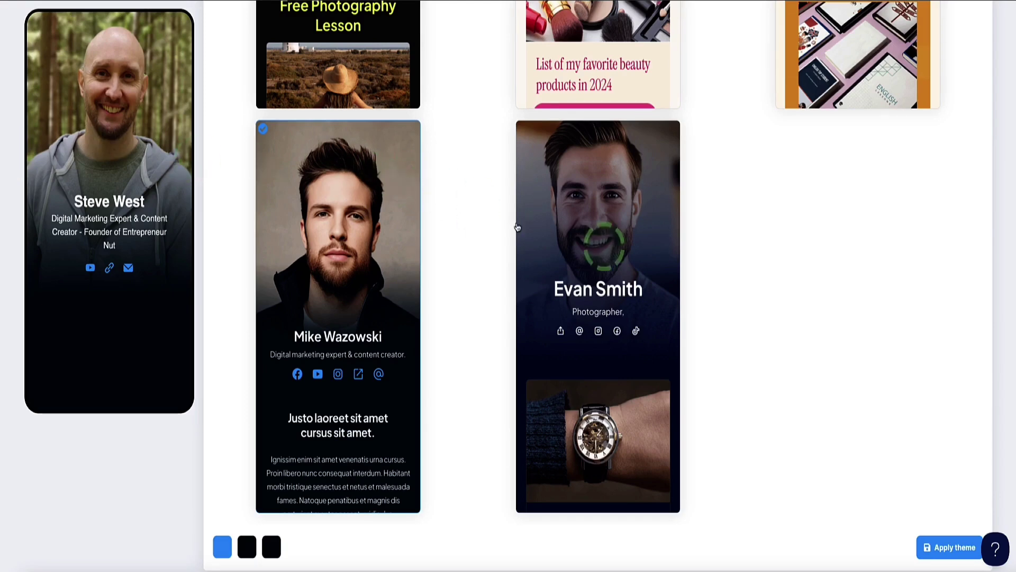
left_click(624, 254)
scroll(521, 216, "up", 8)
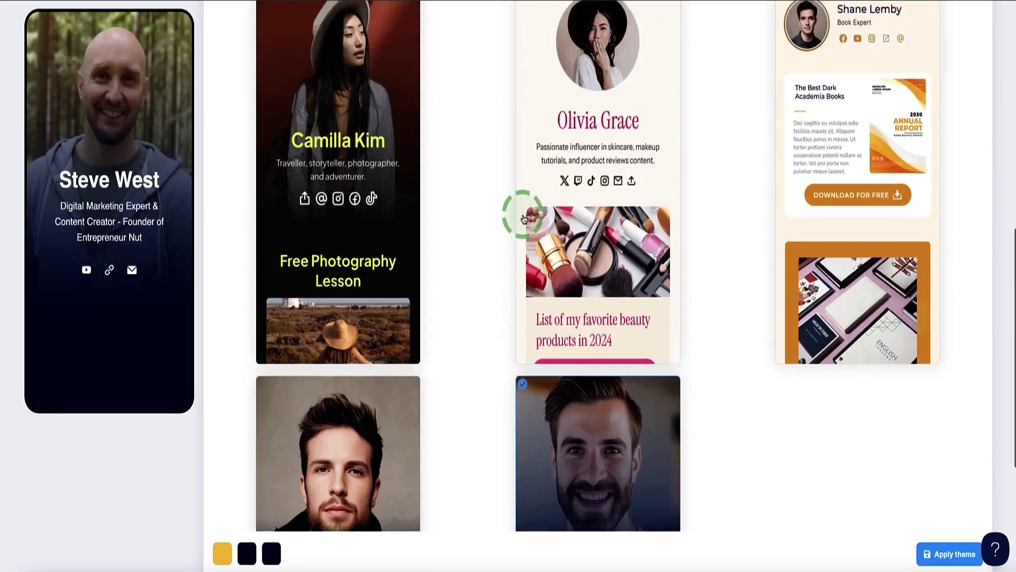
left_click(545, 223)
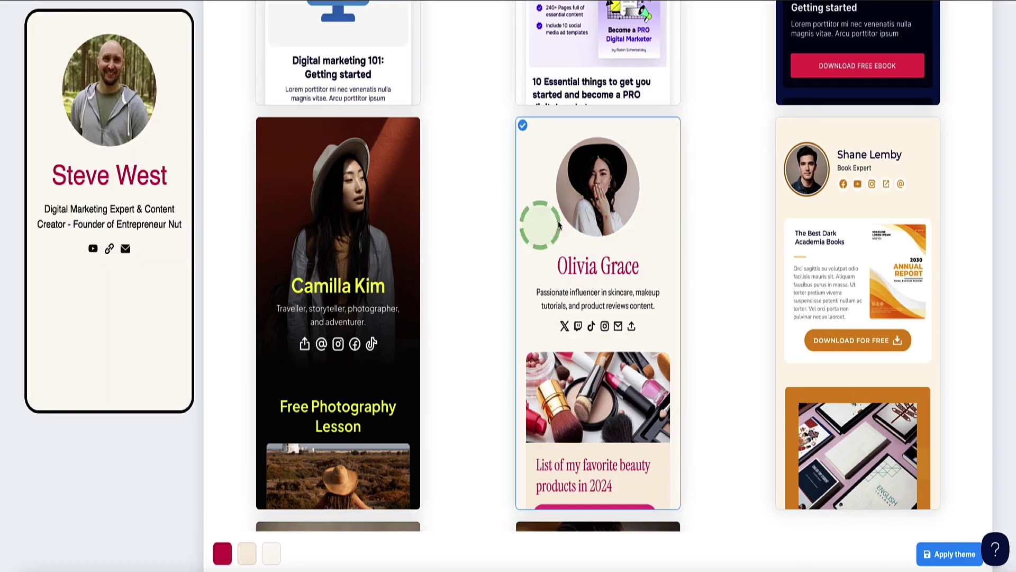
scroll(456, 227, "up", 8)
left_click(621, 227)
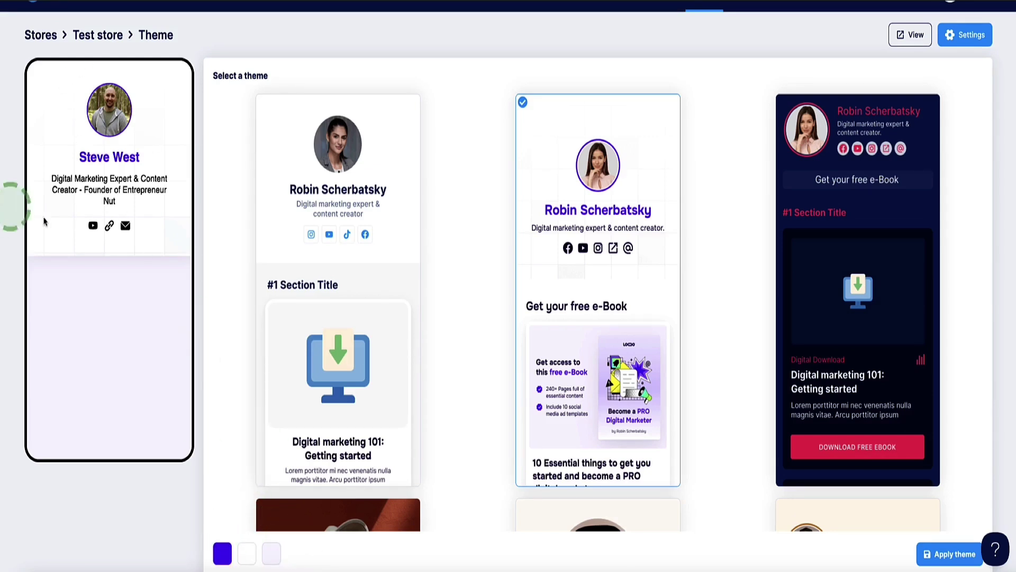
- Set the accent colour to green 15A82E and the header background to black
left_click(223, 554)
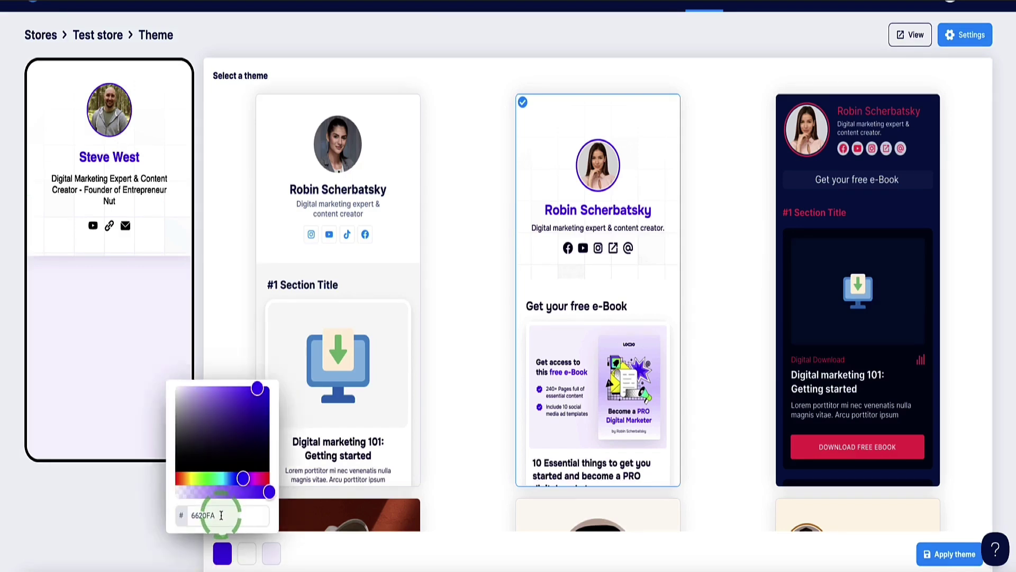
left_click(221, 515)
type("15A82E")
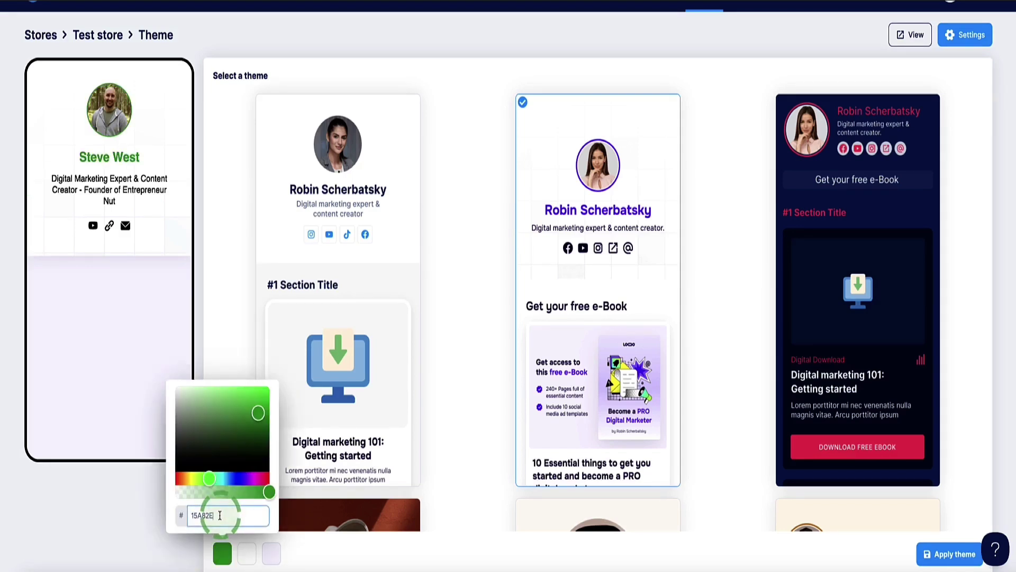
left_click(129, 536)
left_click(245, 550)
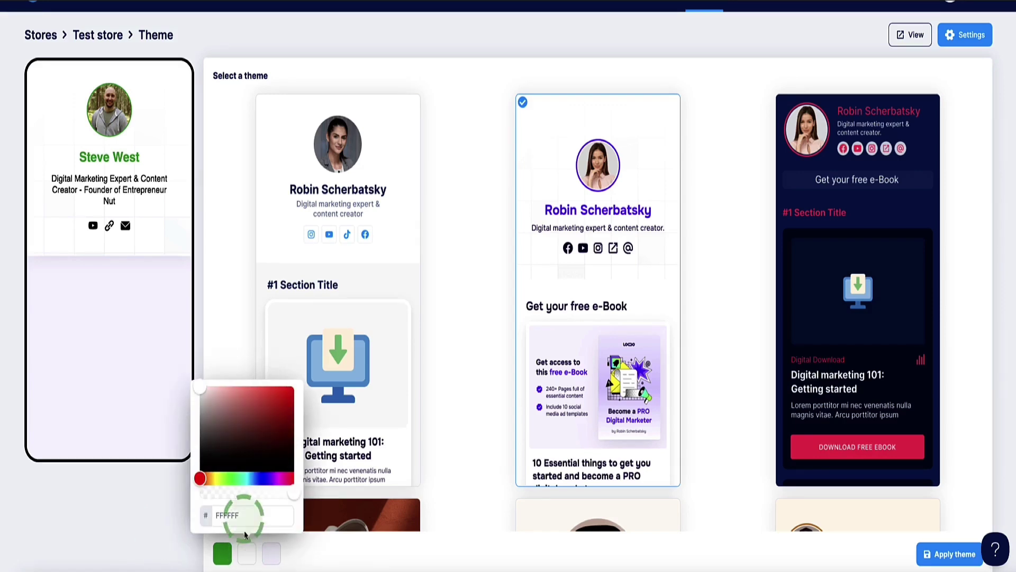
left_click_drag(288, 463, 306, 488)
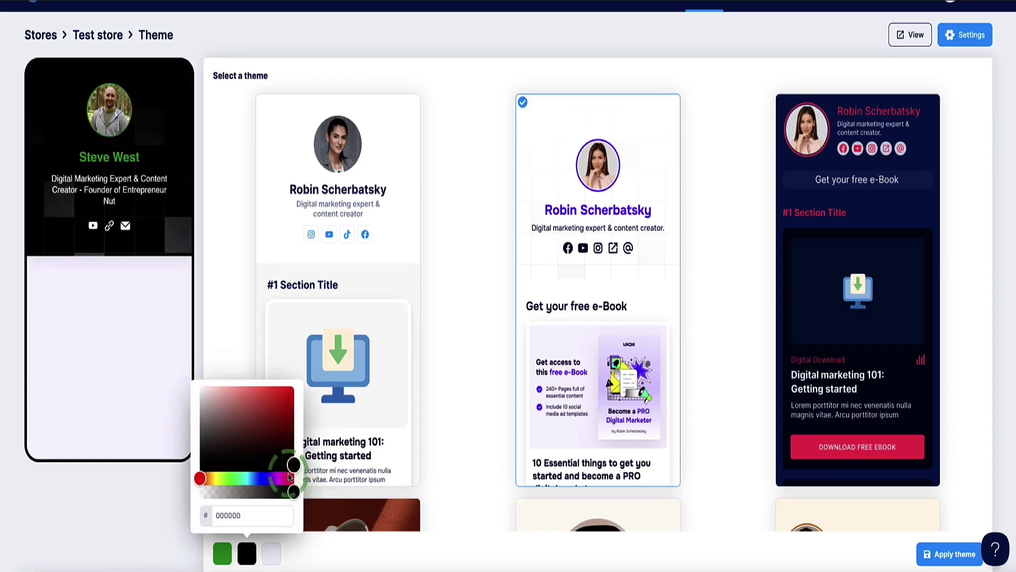
left_click(198, 293)
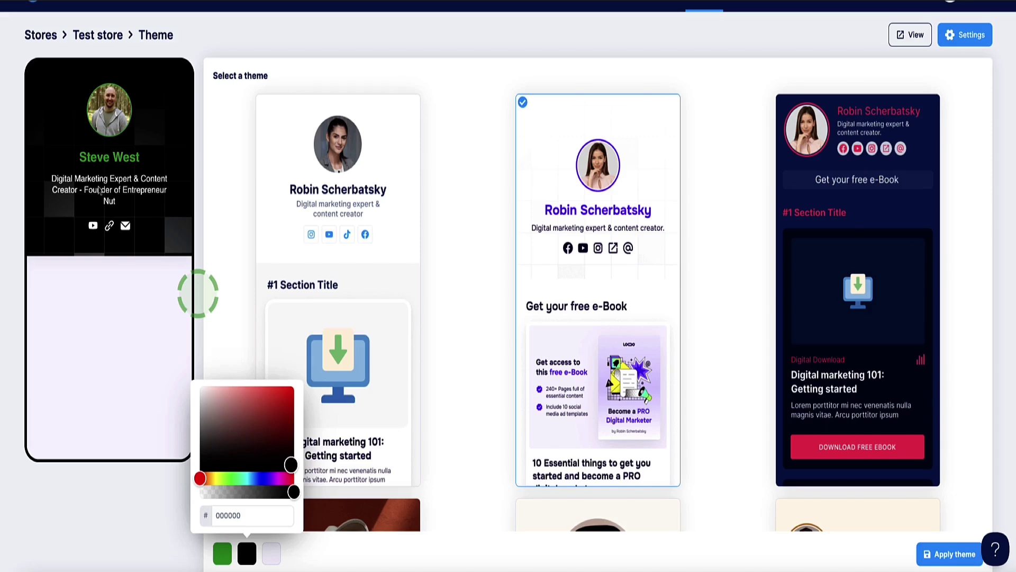
left_click(212, 373)
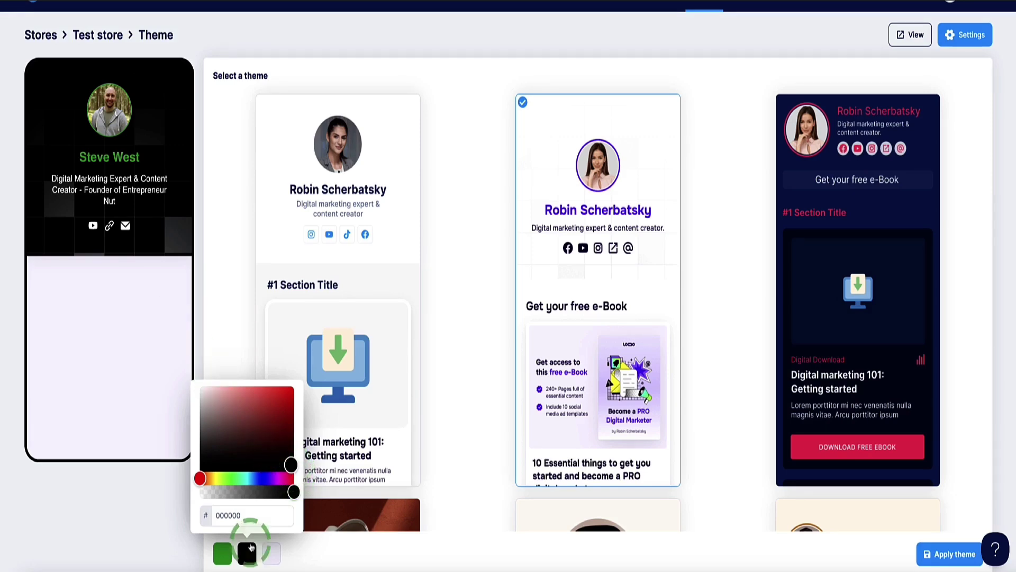
left_click(289, 550)
left_click(203, 483)
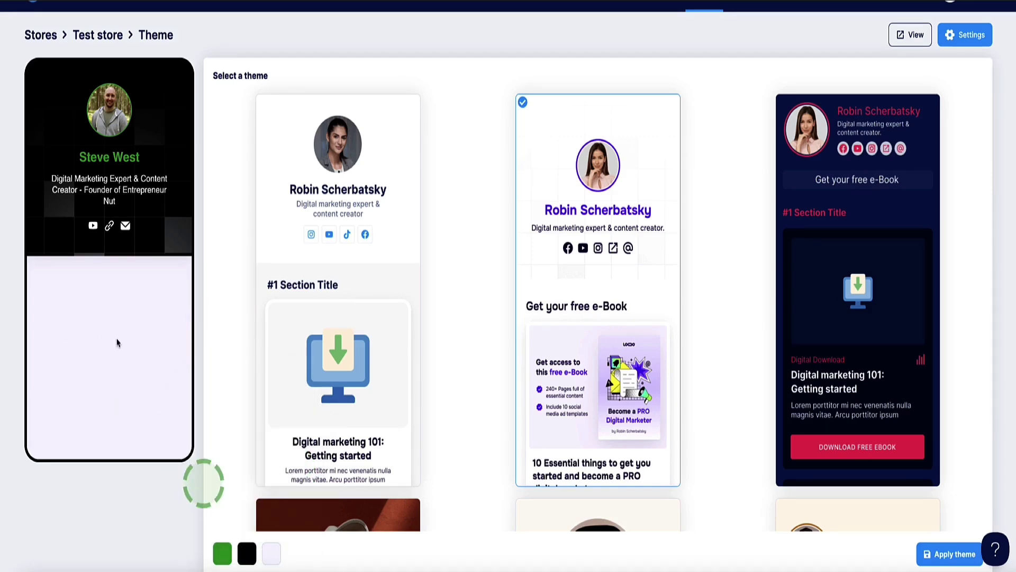
- Set the page background colour to pure black 000000
left_click(269, 551)
left_click(218, 486)
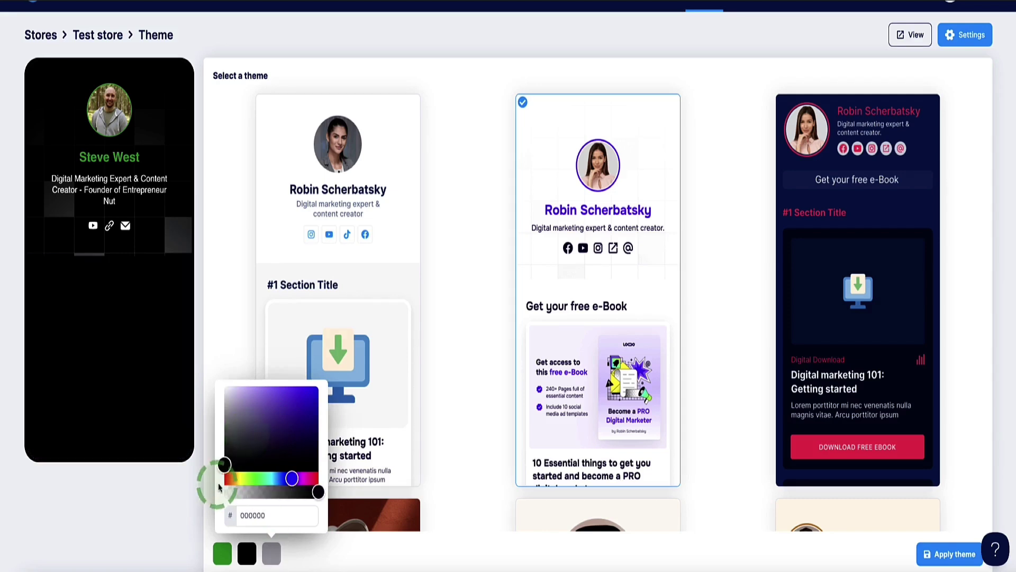
left_click(284, 431)
left_click(285, 419)
left_click(254, 445)
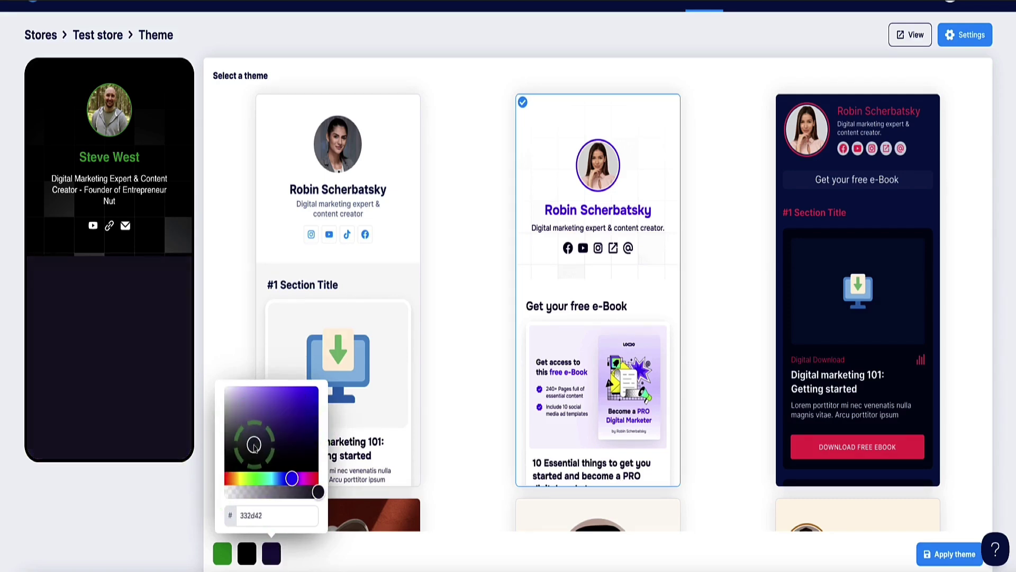
left_click(224, 464)
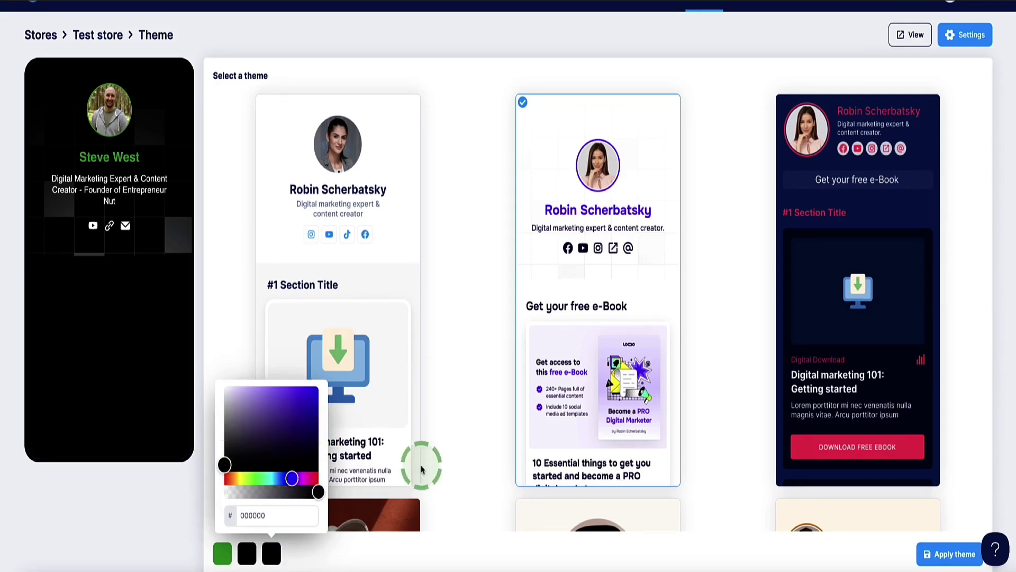
left_click(466, 476)
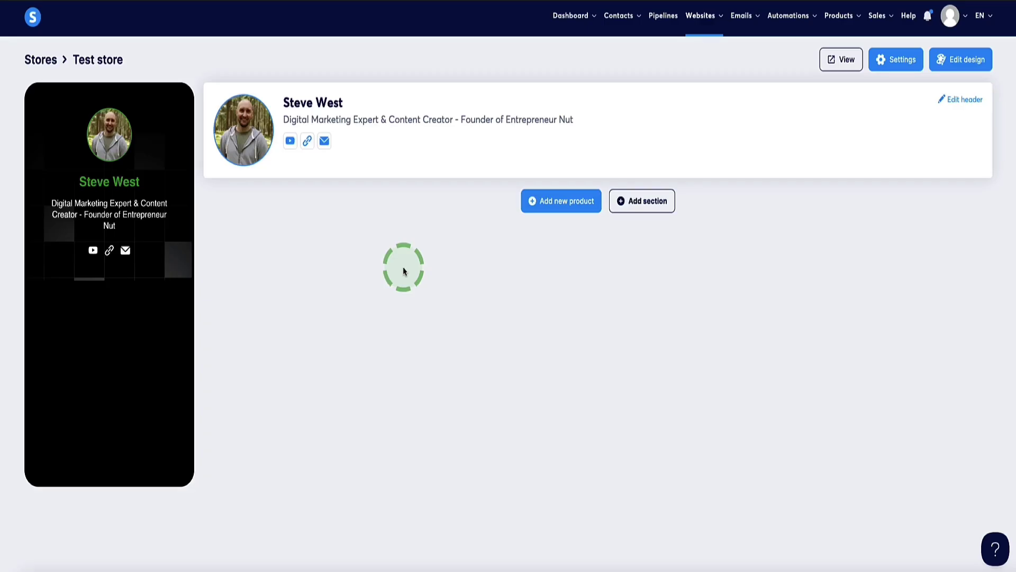
- Add a new product of the External link / url type
left_click(564, 204)
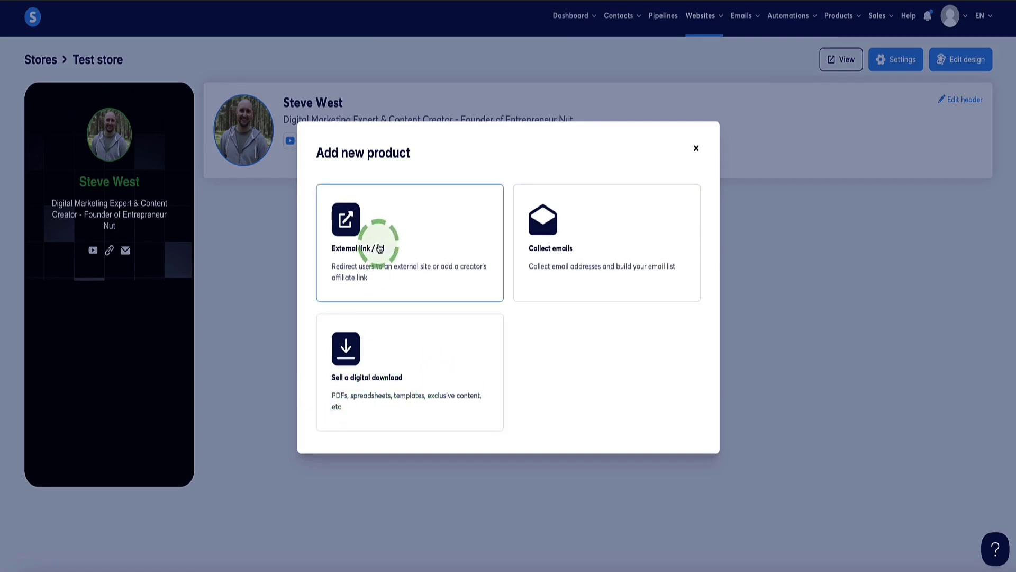
left_click(410, 240)
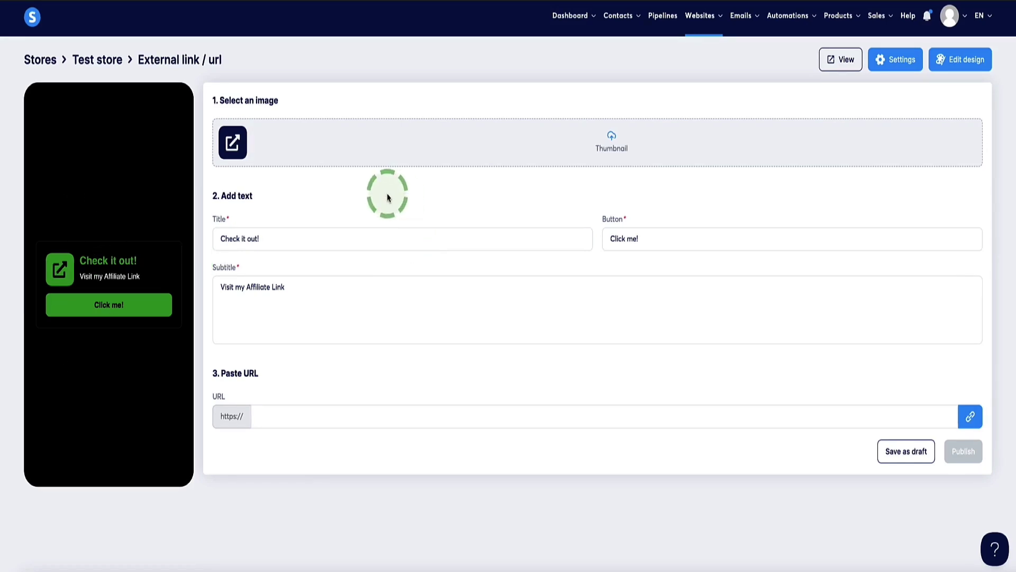
- Replace the product title with the marketing-suite name and paste the free-access subtitle
left_click(288, 242)
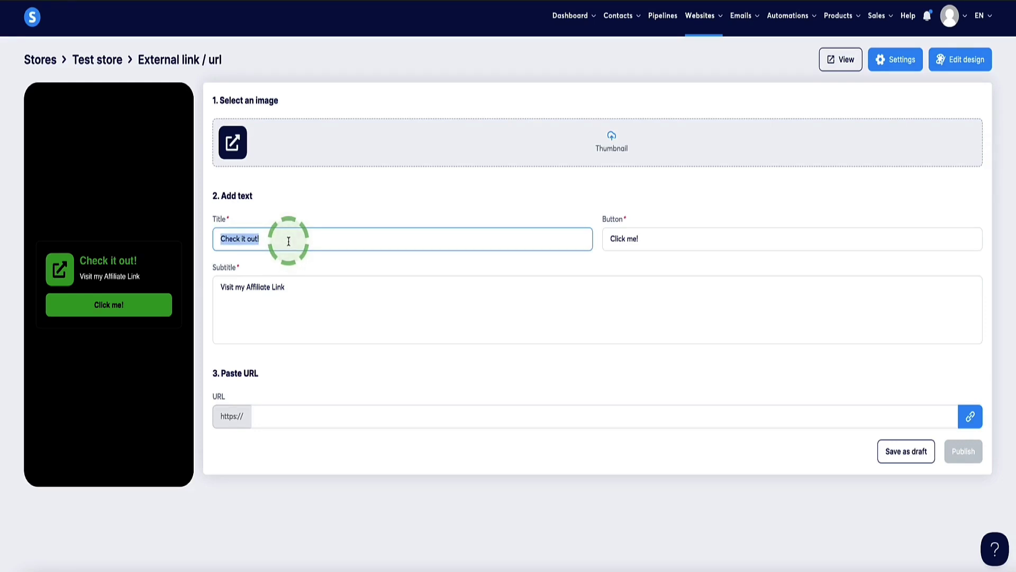
type("Free All-In-One Marketing Software Suite")
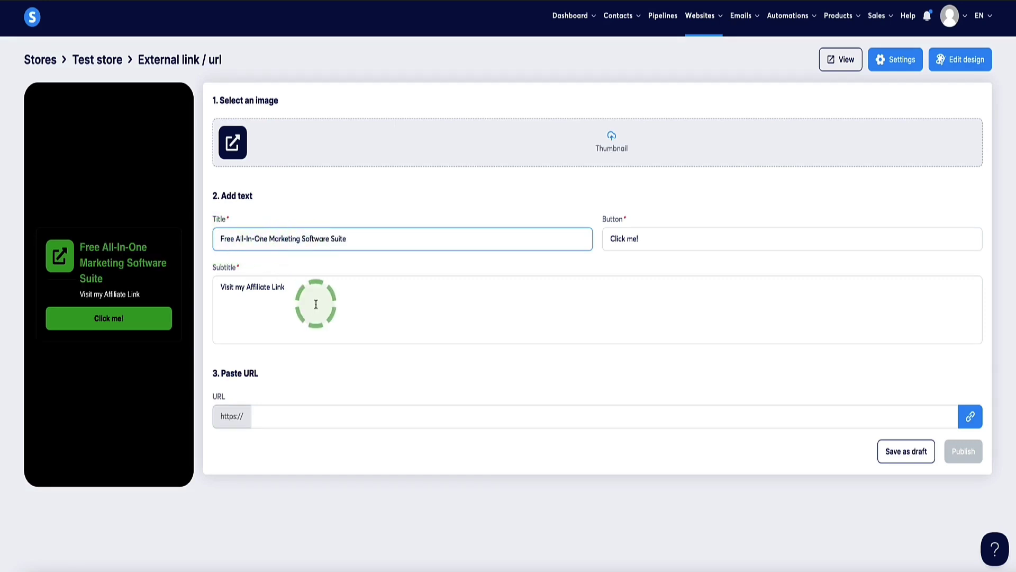
left_click_drag(313, 291, 208, 291)
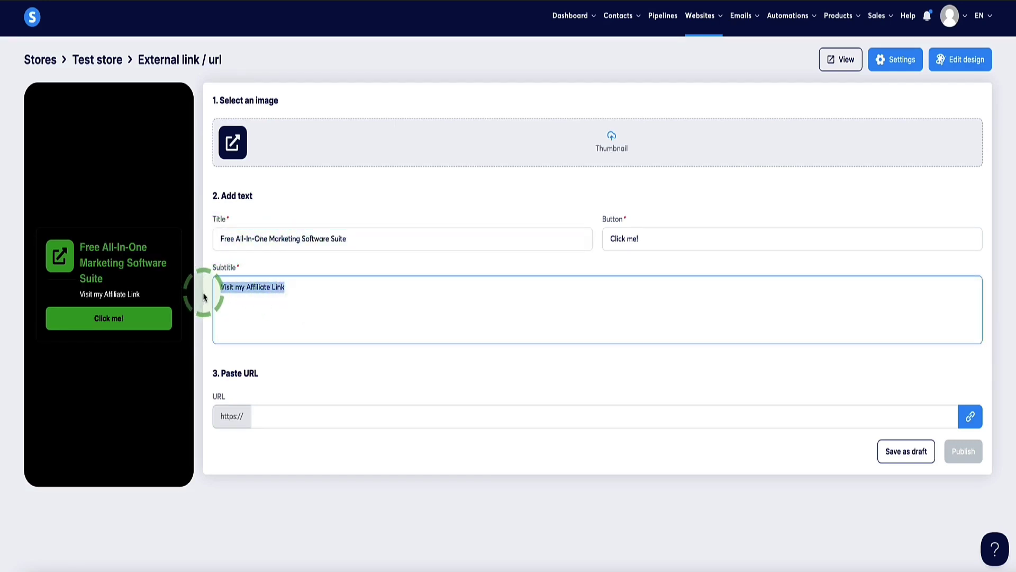
type("Get free access to all the tools you need to successfully run an online business.")
left_click_drag(466, 291, 209, 301)
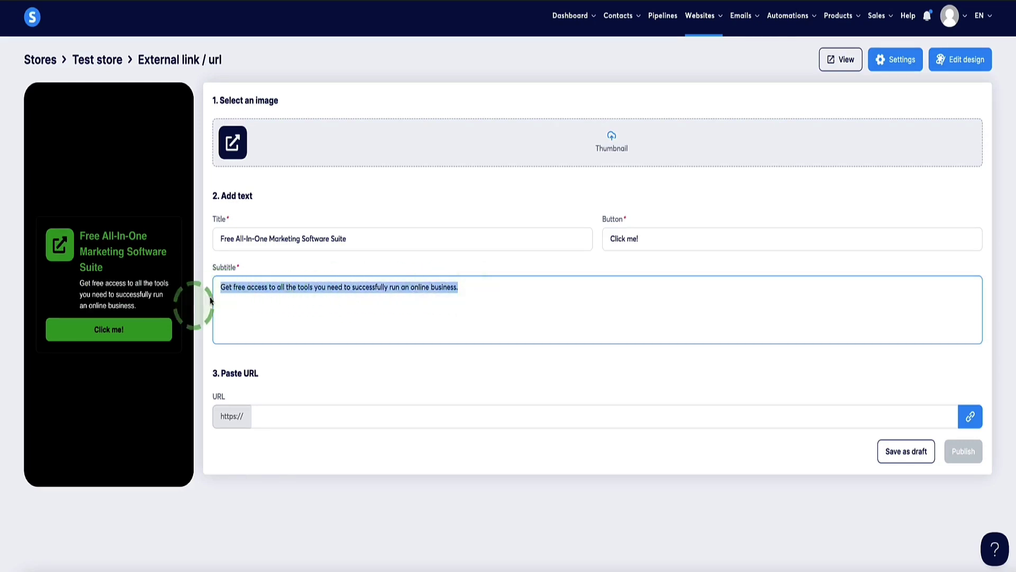
left_click(132, 303)
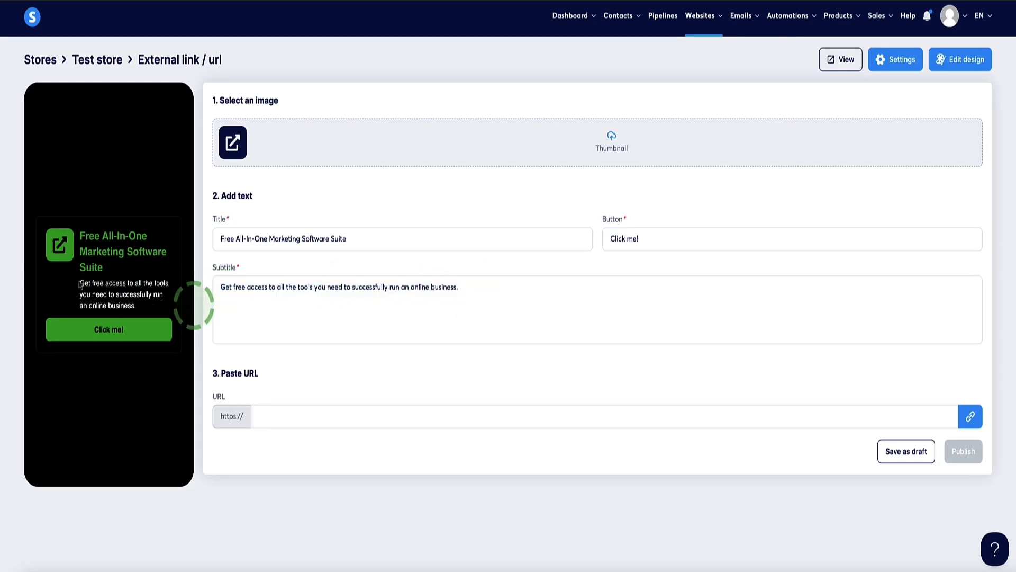
- Set the button text to 'Get Your Free Account!' and the URL to entrepreneurnut.com/dstore
left_click(624, 238)
double_click(627, 242)
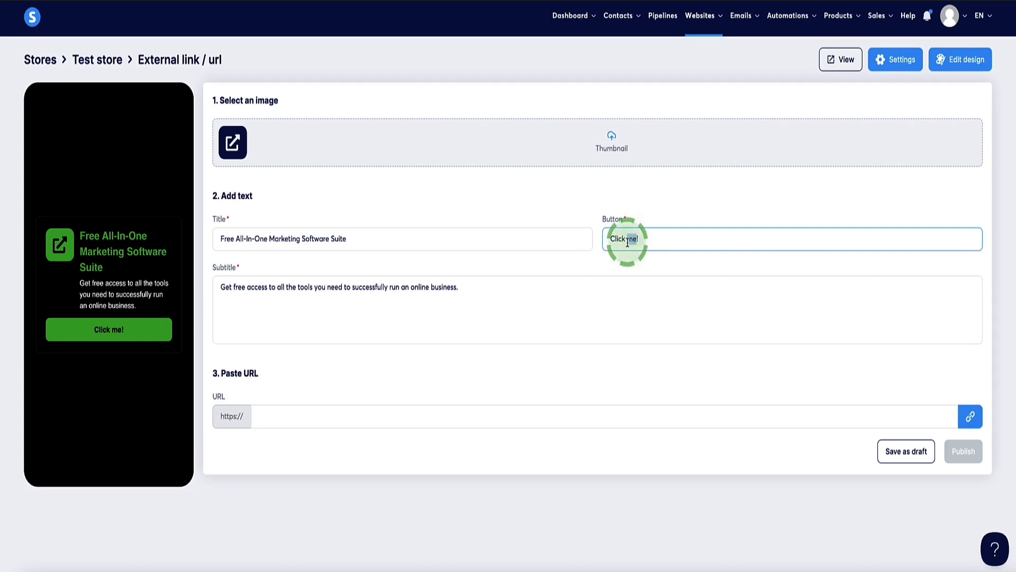
type("Get Your Free Account!")
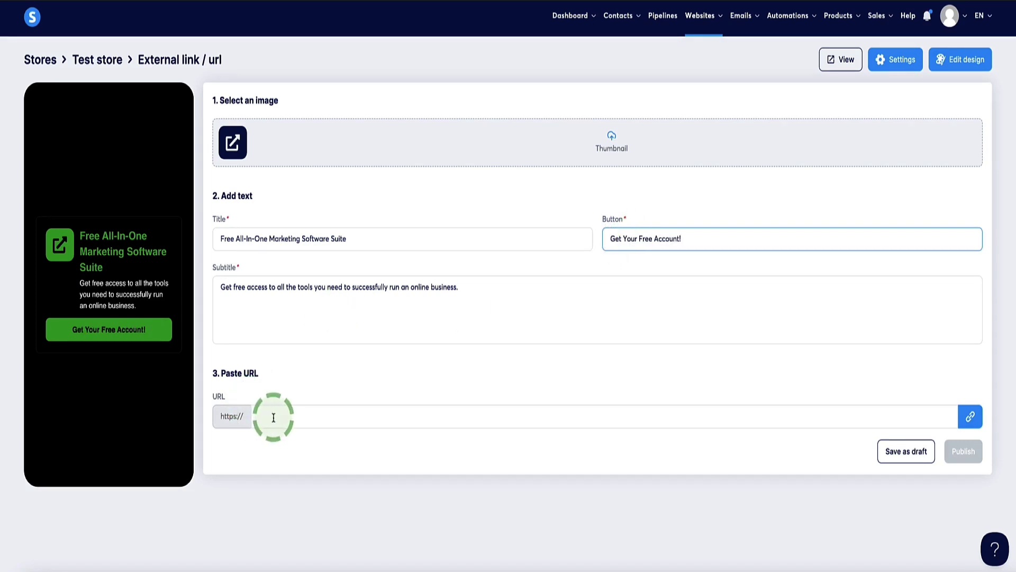
left_click(274, 418)
type("entrepreneurnut.com/dstore")
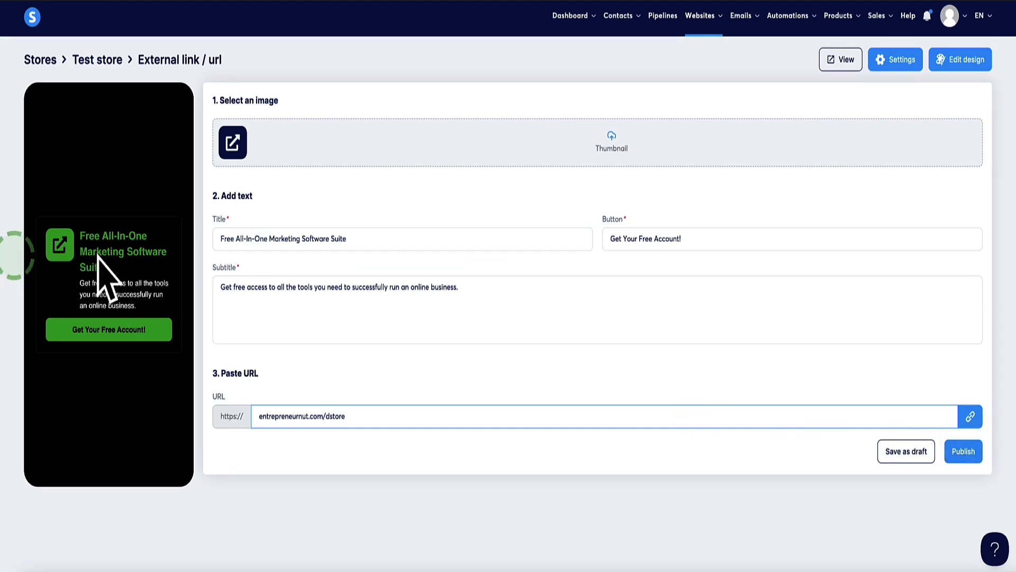
- Upload free software.jpg as the marketing-suite link product's thumbnail and publish it to the store
left_click(617, 145)
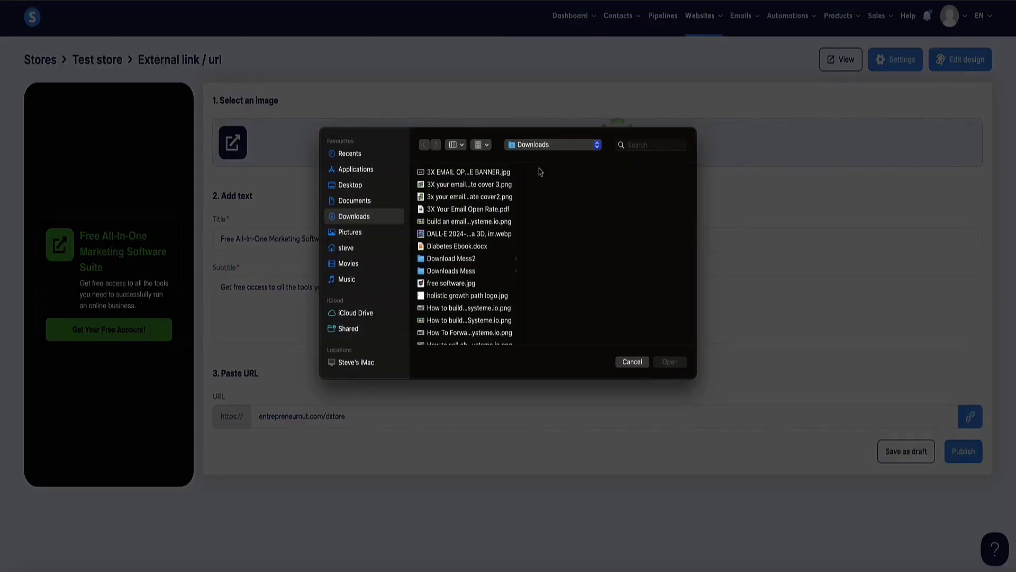
left_click(445, 284)
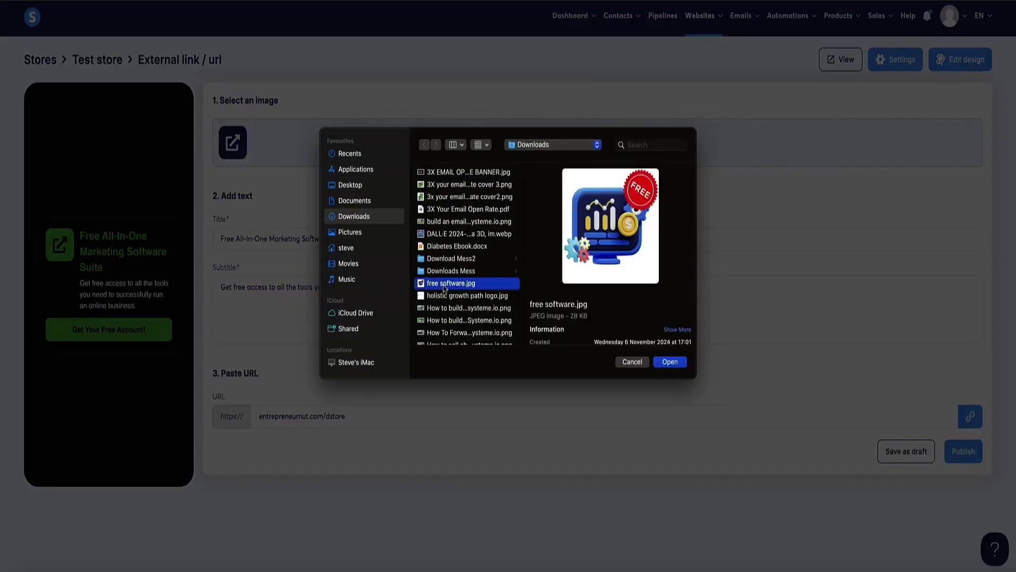
left_click(670, 362)
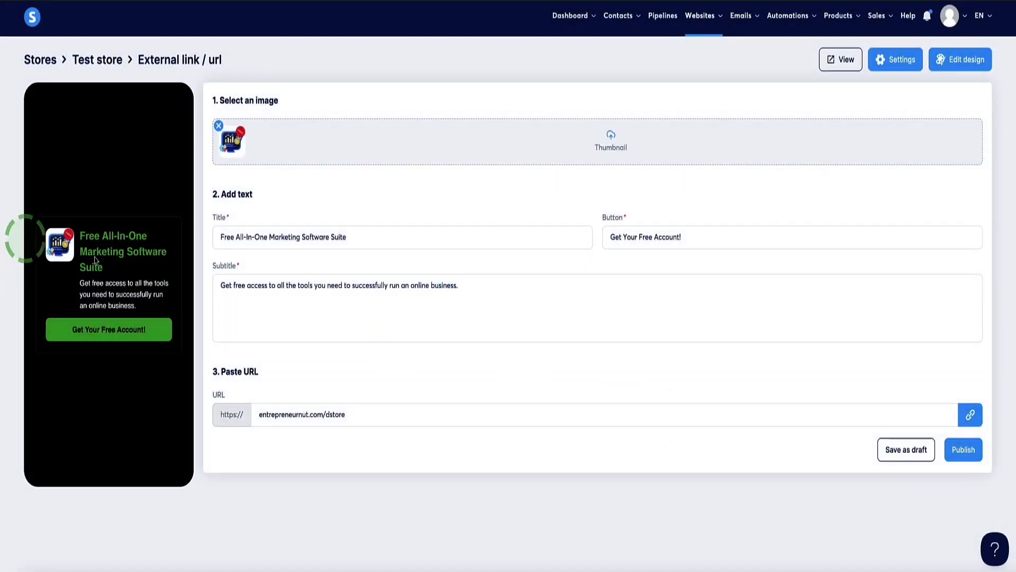
left_click(959, 449)
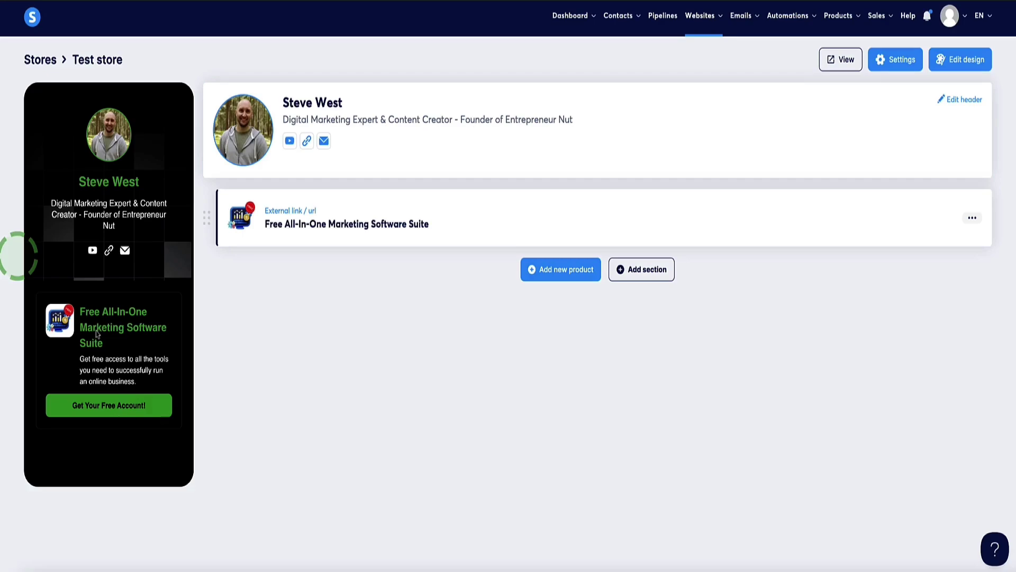
left_click(840, 59)
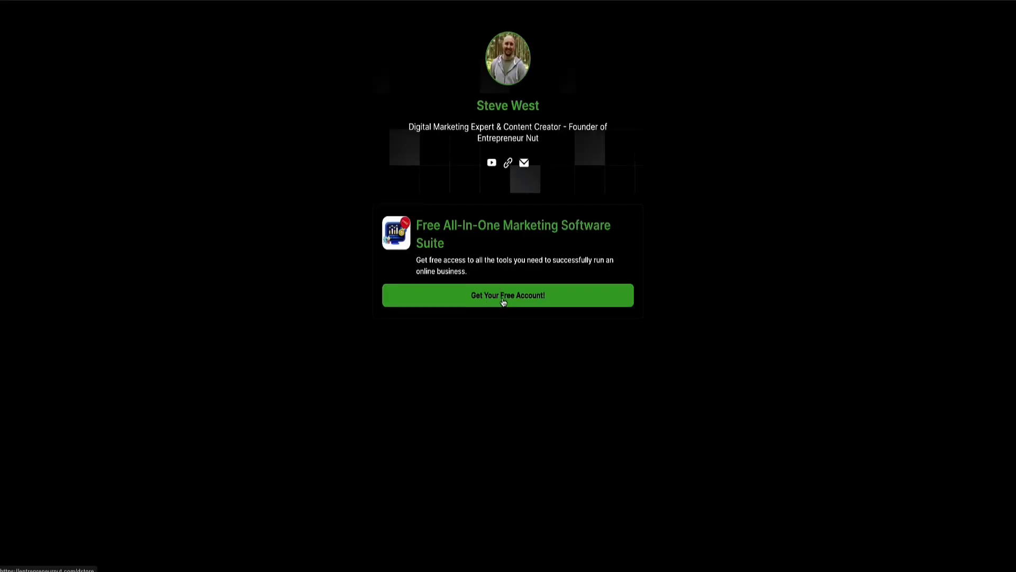
left_click(503, 300)
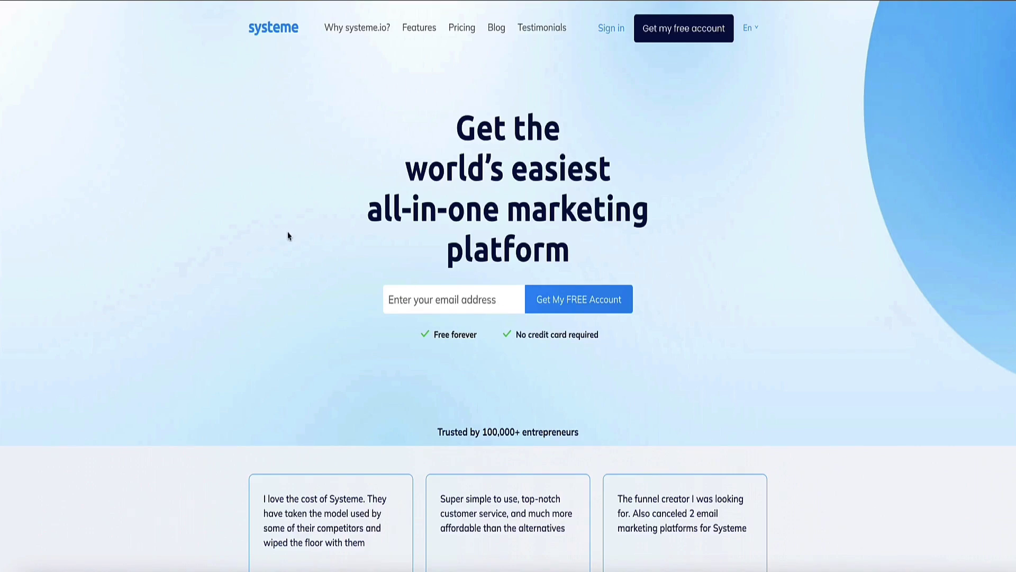
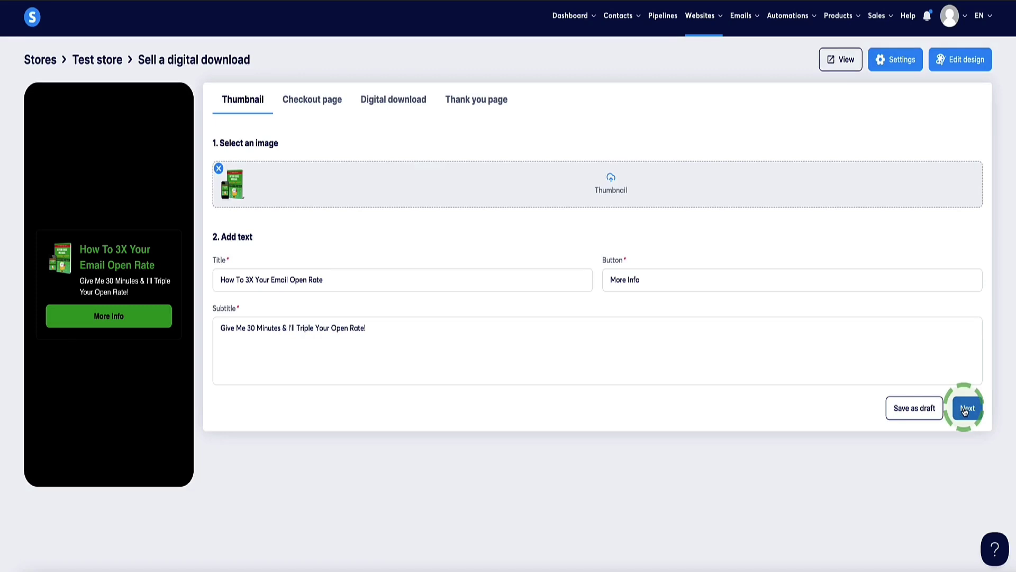
- Upload the 3X EMAIL OPEN RATE BANNER.jpg as the checkout page image
left_click(966, 409)
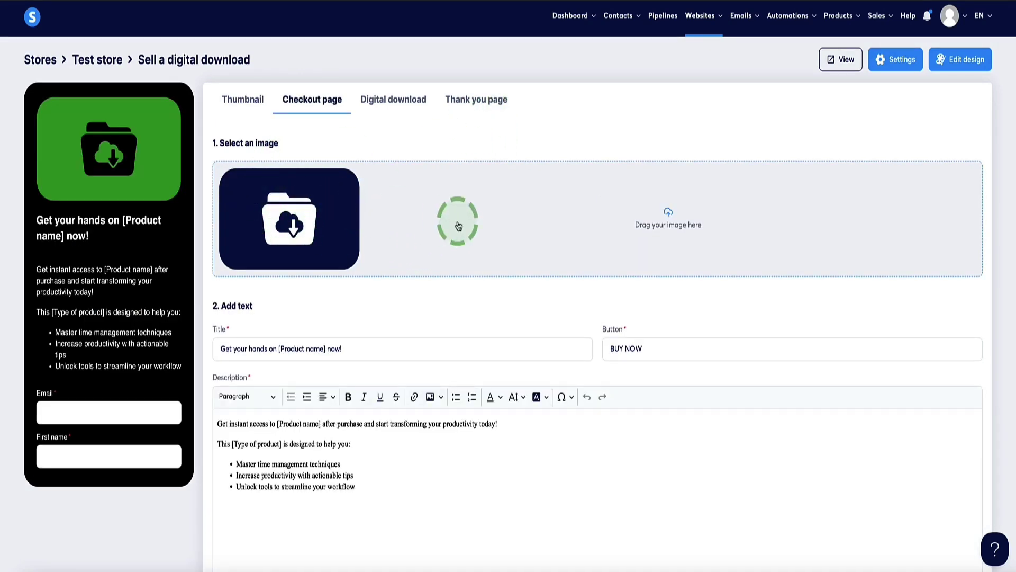
left_click(640, 223)
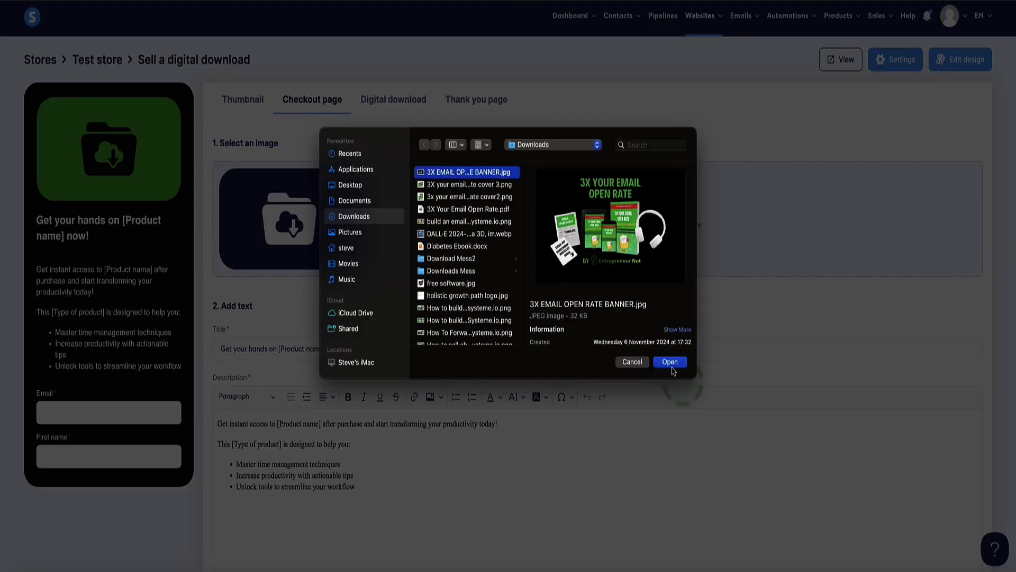
left_click(670, 362)
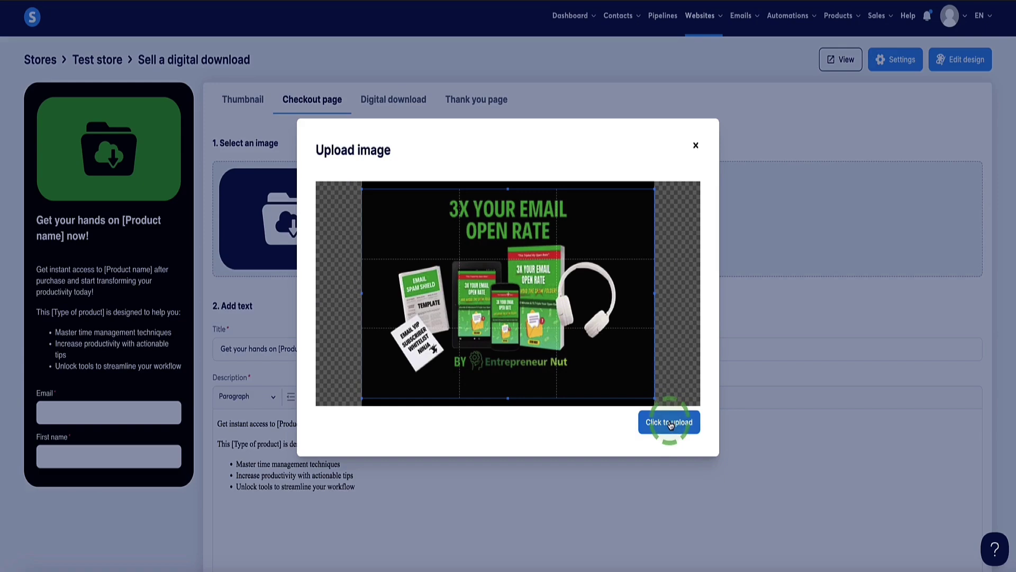
left_click(669, 422)
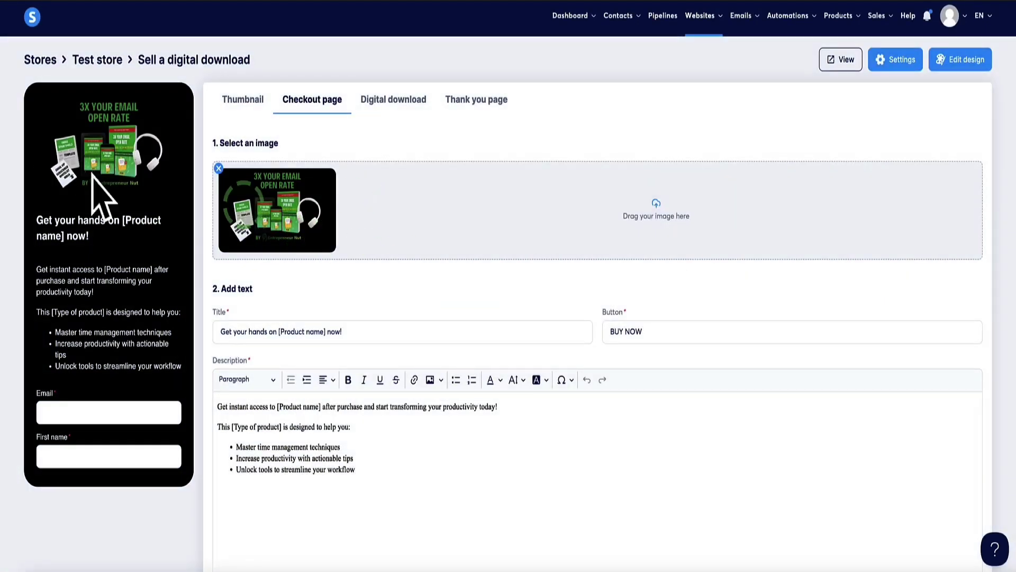
- Select the checkout's existing description text to check what needs replacing
scroll(333, 233, "down", 1)
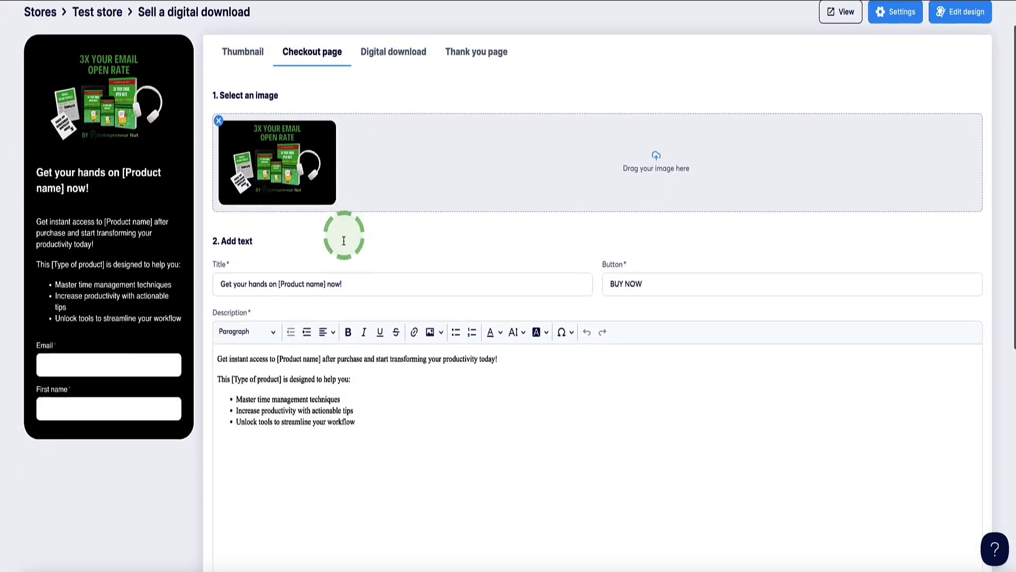
scroll(416, 460, "down", 3)
left_click(363, 358)
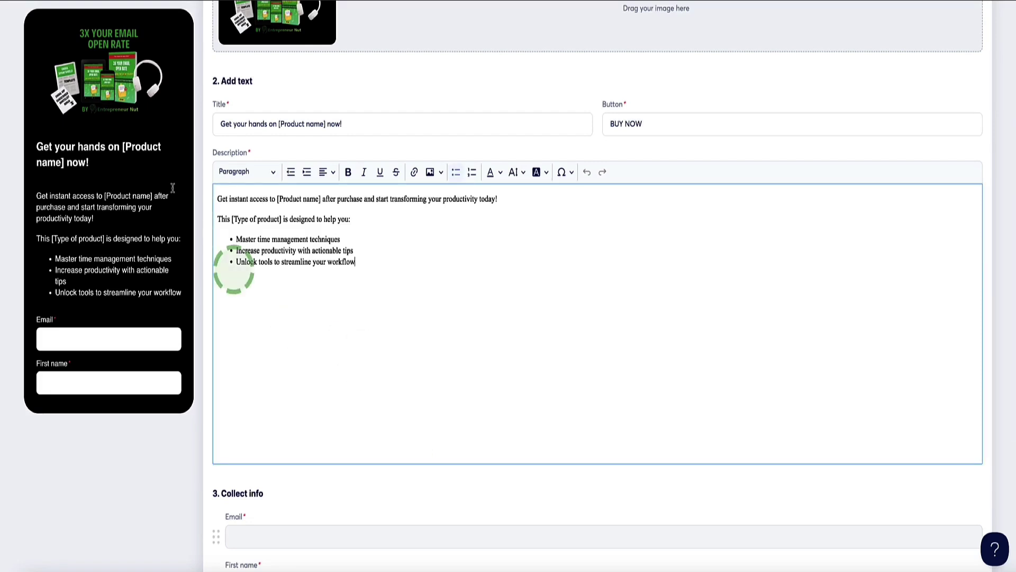
left_click_drag(368, 265, 223, 186)
left_click(295, 223)
scroll(295, 225, "up", 4)
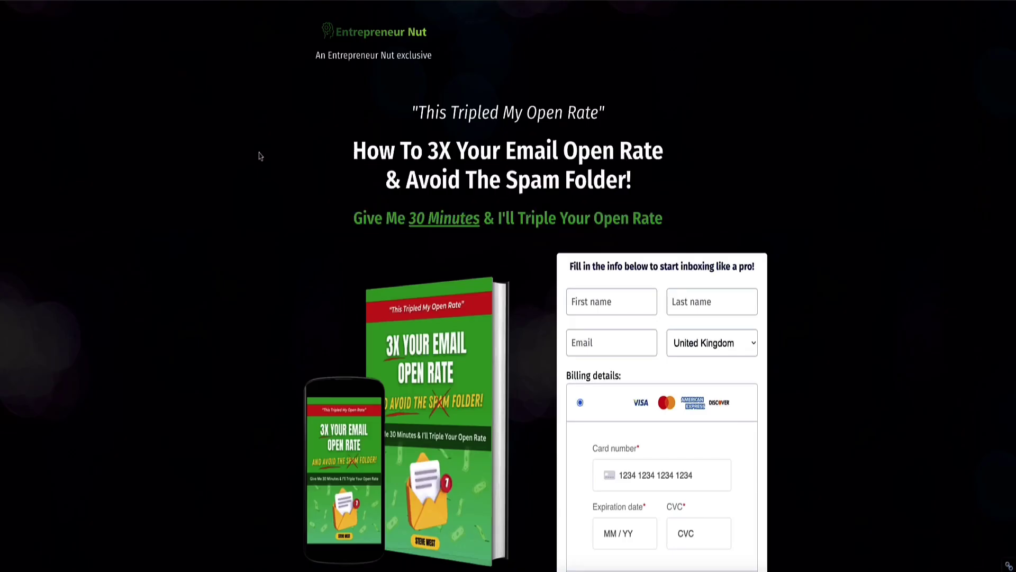
- Select and copy the sales page text from 'Tired of' down to the micro-course paragraph
scroll(259, 157, "down", 8)
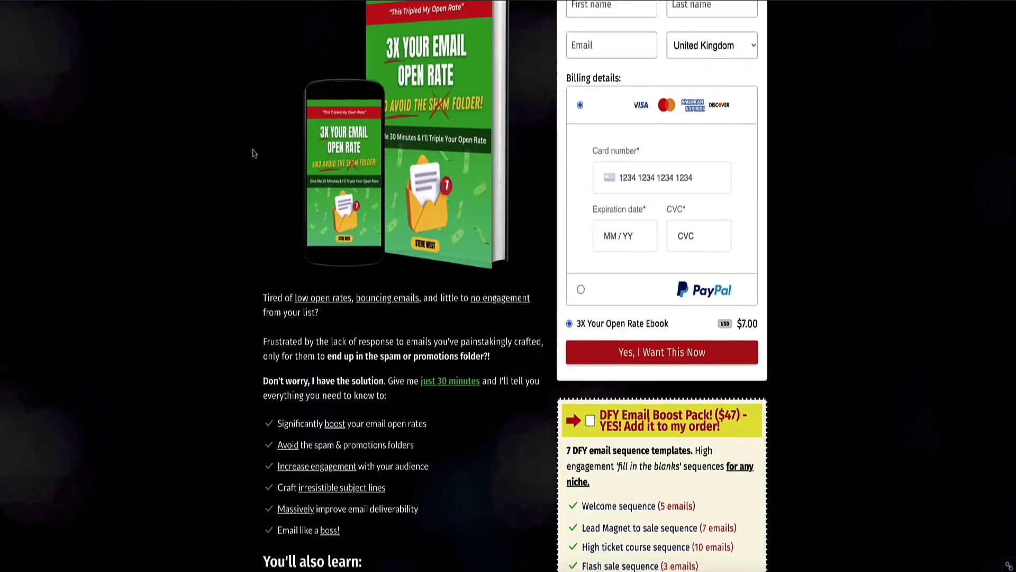
scroll(253, 143, "down", 1)
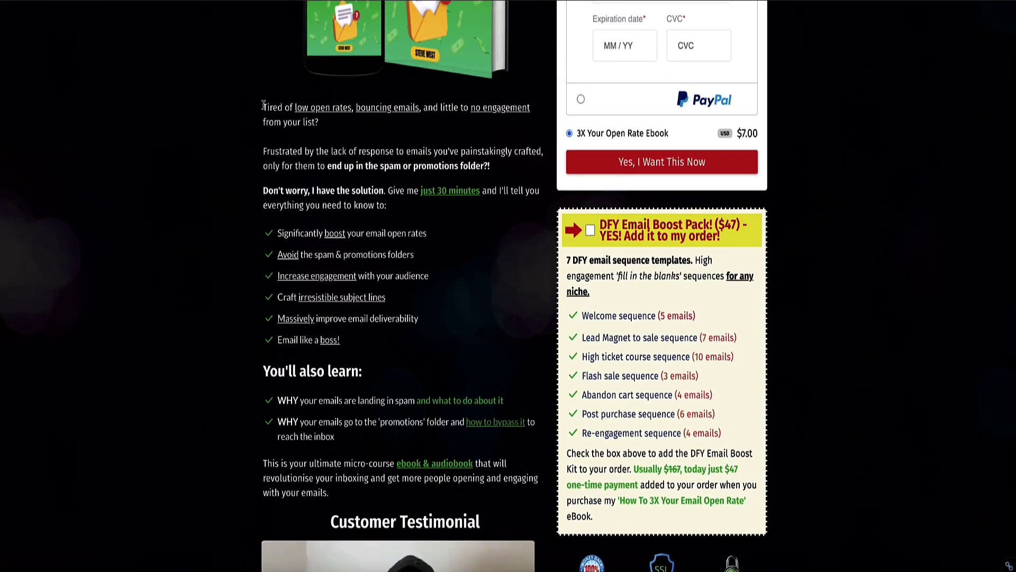
left_click_drag(263, 105, 472, 492)
key("ctrl+c")
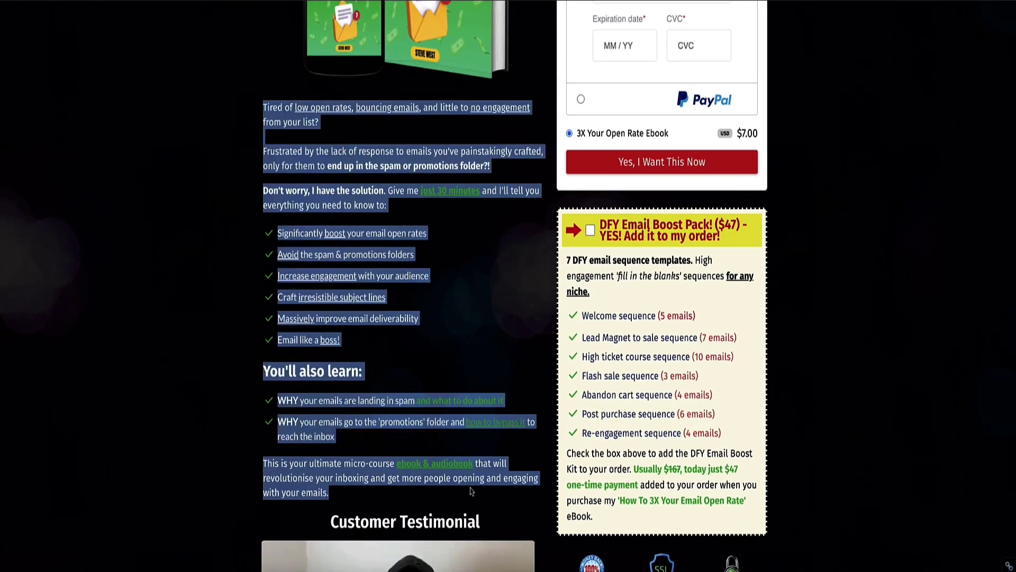
scroll(472, 492, "up", 7)
left_click(233, 231)
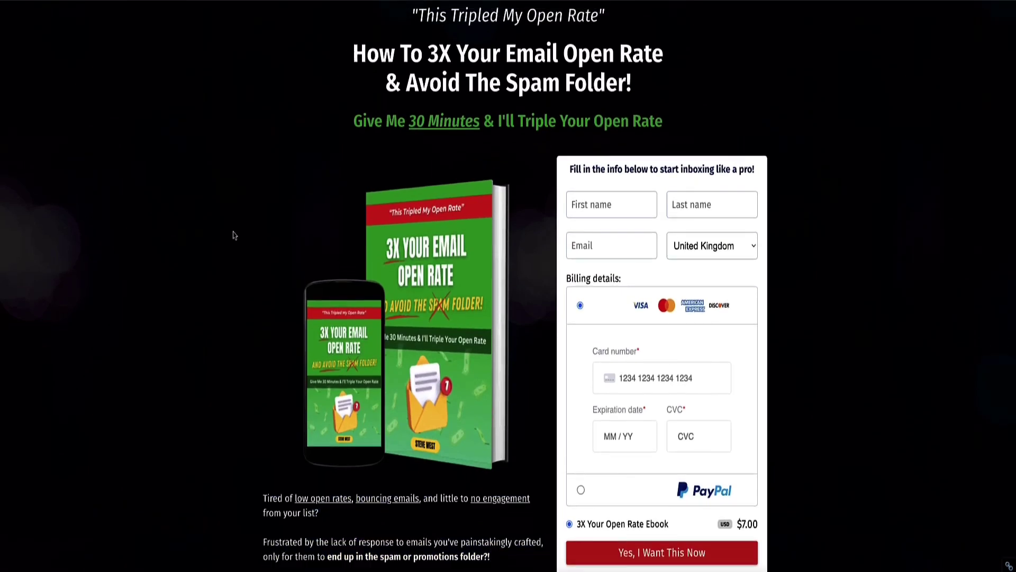
scroll(234, 232, "up", 3)
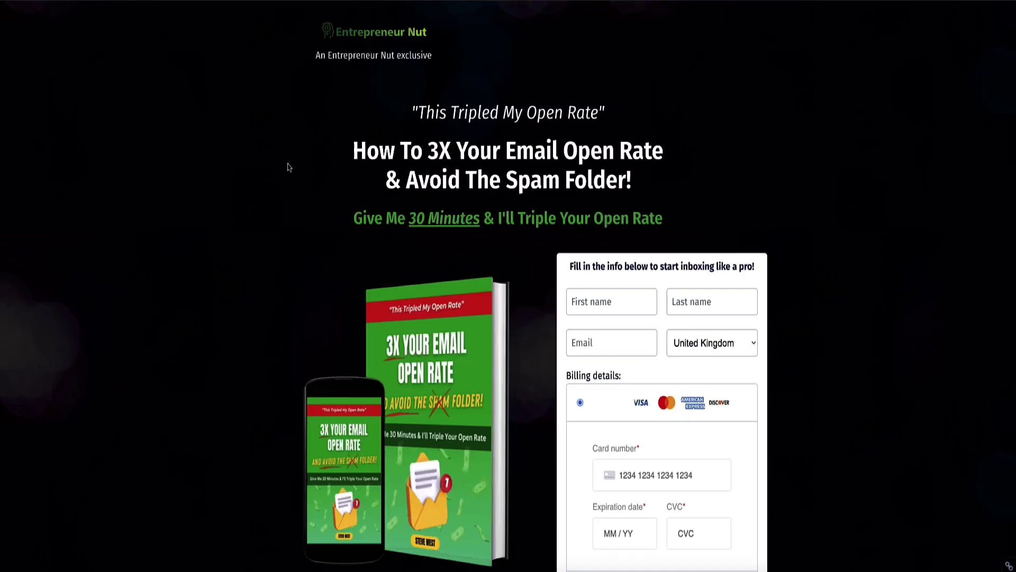
scroll(274, 166, "down", 15)
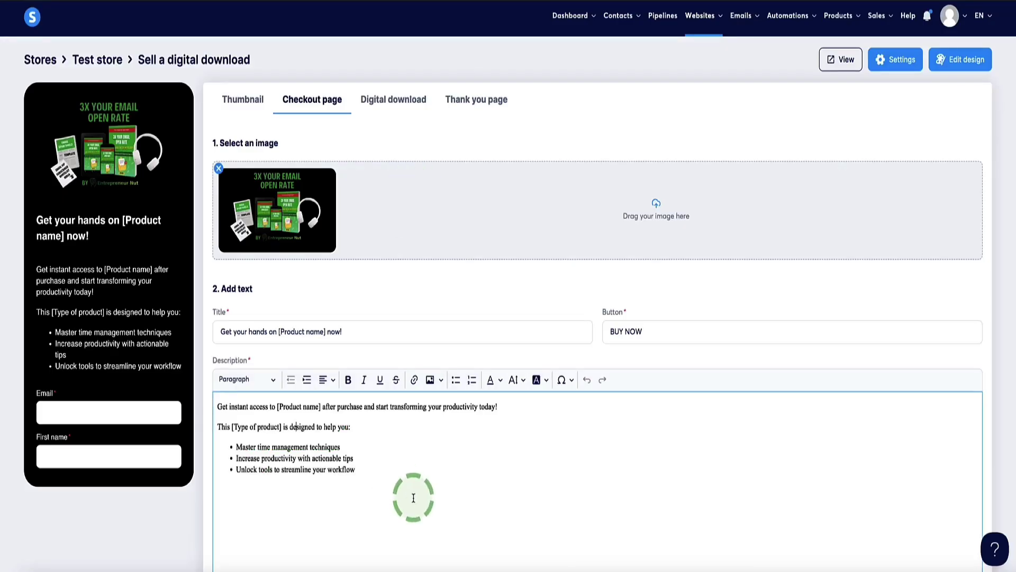
- Replace the checkout description with the pasted sales copy
left_click_drag(413, 494, 180, 395)
key("ctrl+v")
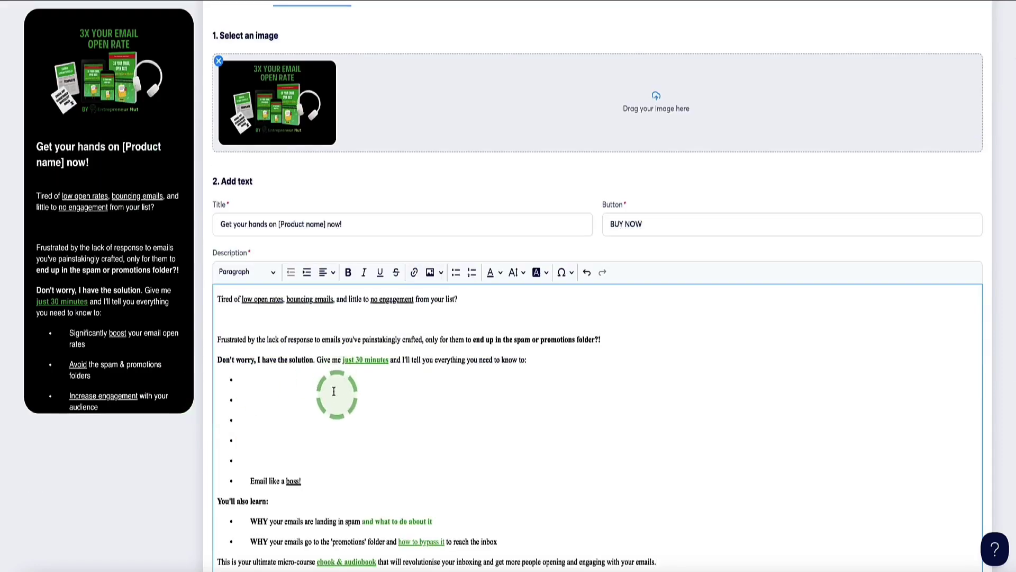
scroll(93, 249, "down", 7)
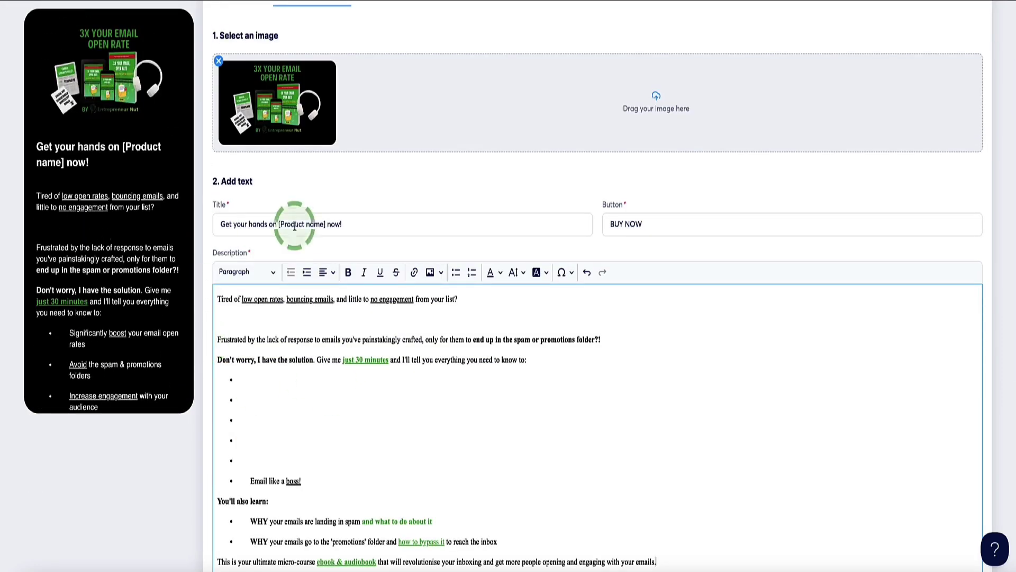
scroll(295, 223, "up", 2)
scroll(81, 286, "down", 7)
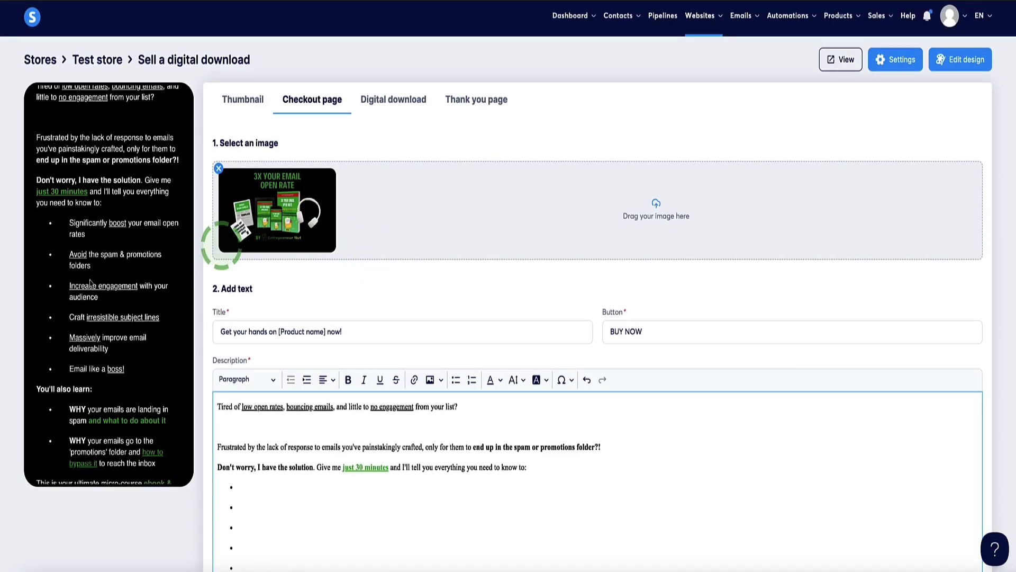
- Move the First name field above Email in the Collect info form
left_click(35, 374)
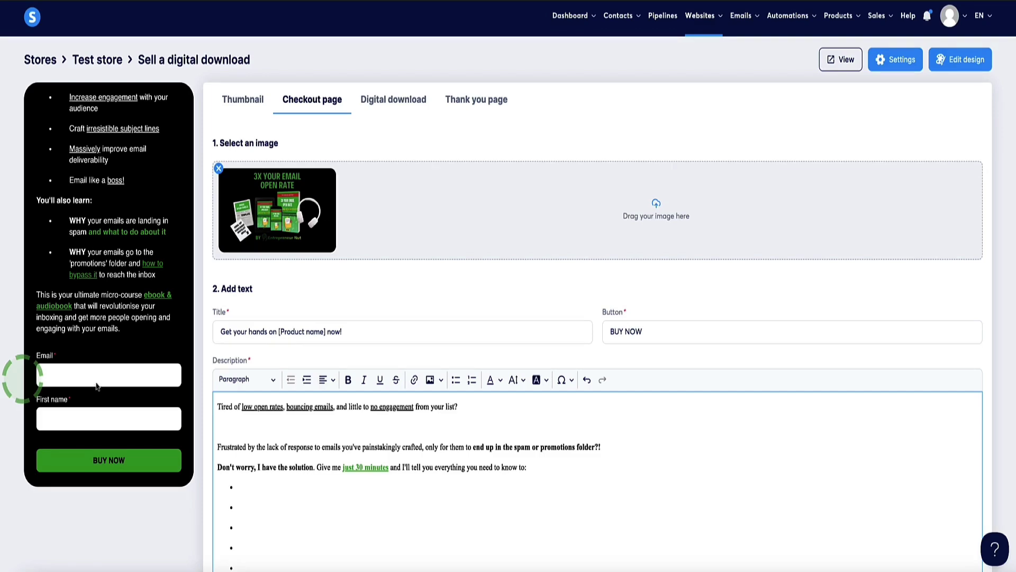
scroll(365, 291, "down", 7)
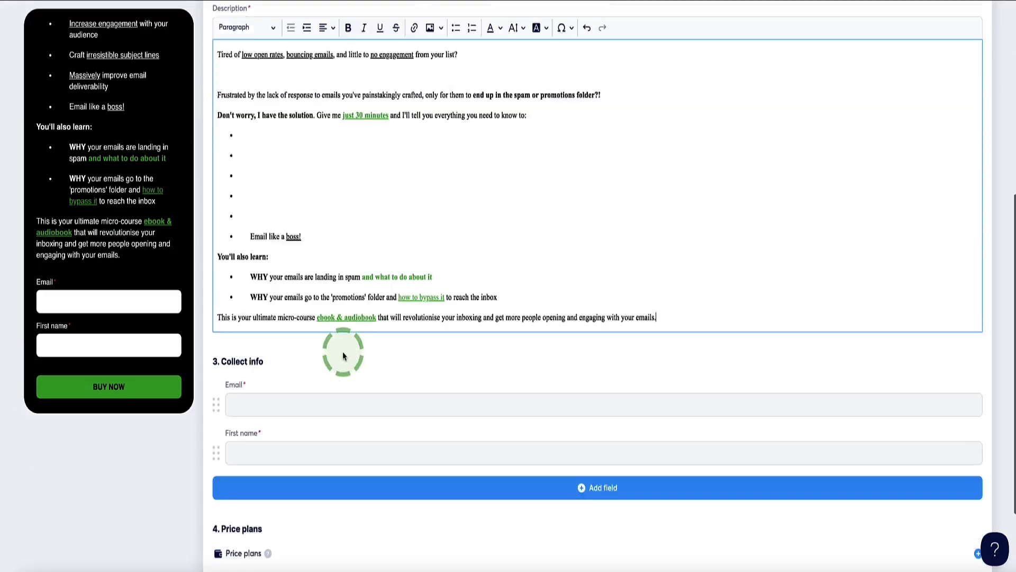
scroll(343, 356, "down", 2)
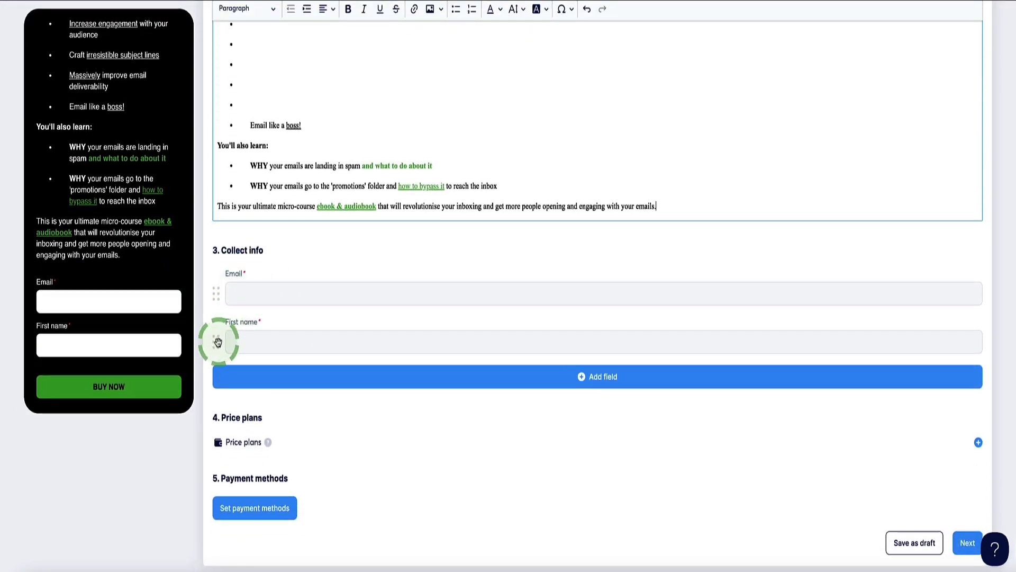
left_click_drag(218, 342, 279, 293)
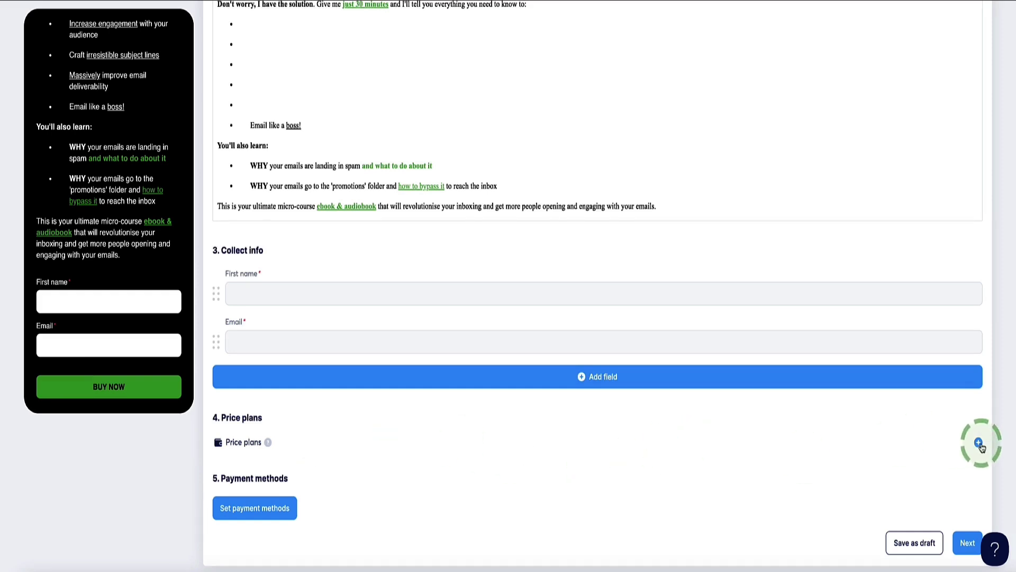
- Add a One-time payment price plan and choose to create a new plan
left_click(979, 442)
scroll(488, 397, "down", 2)
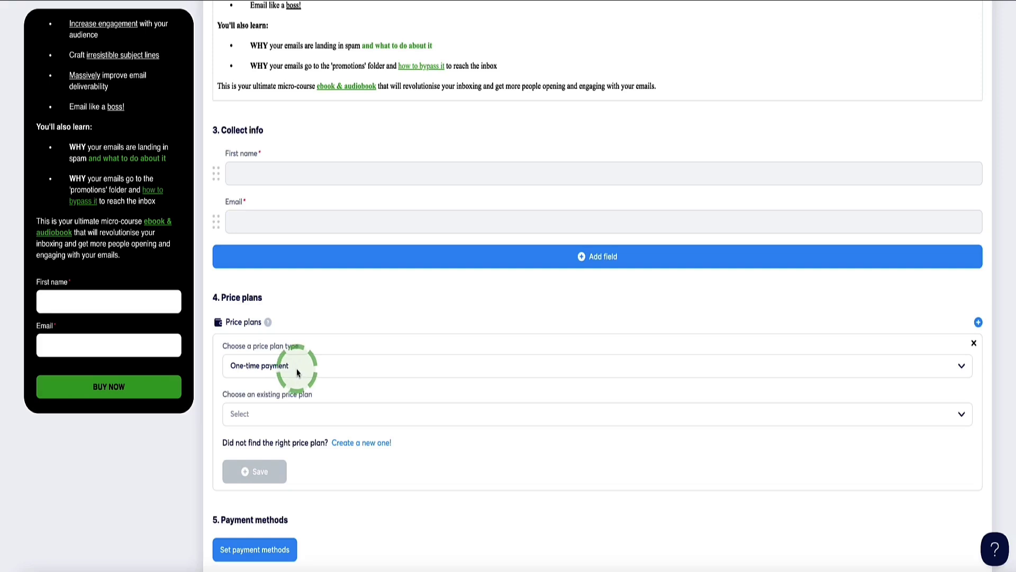
left_click(297, 372)
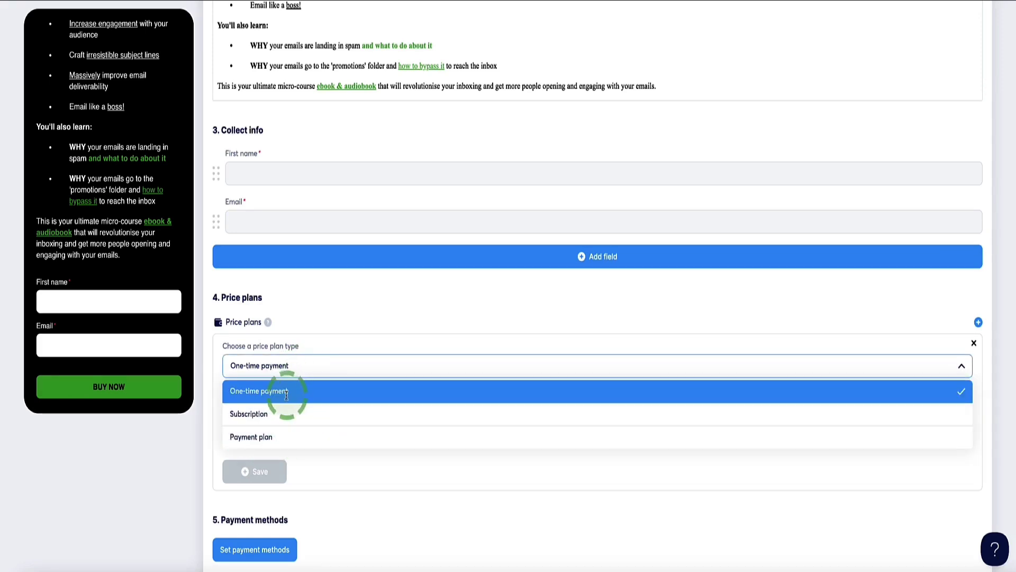
left_click(286, 391)
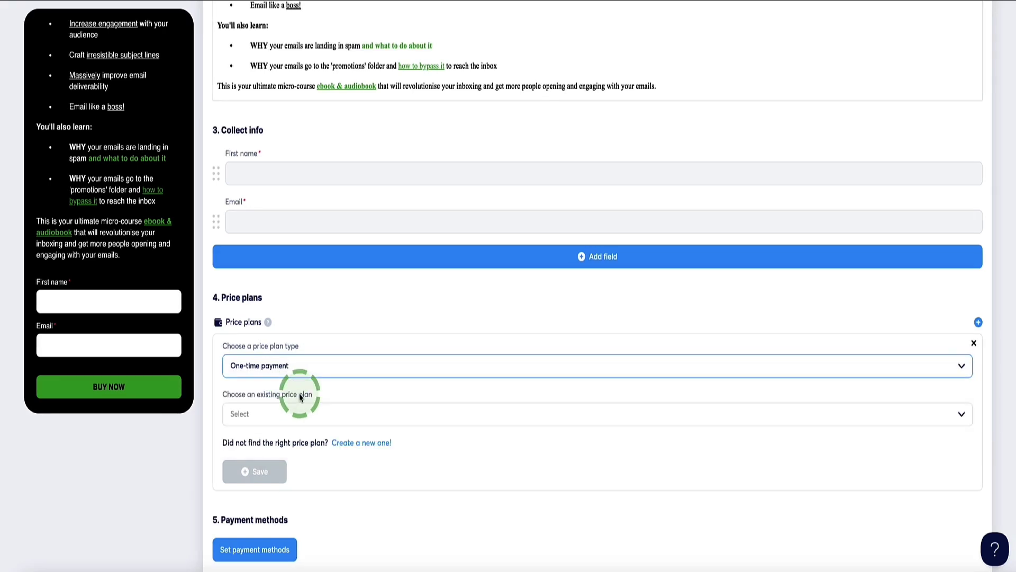
scroll(828, 431, "down", 1)
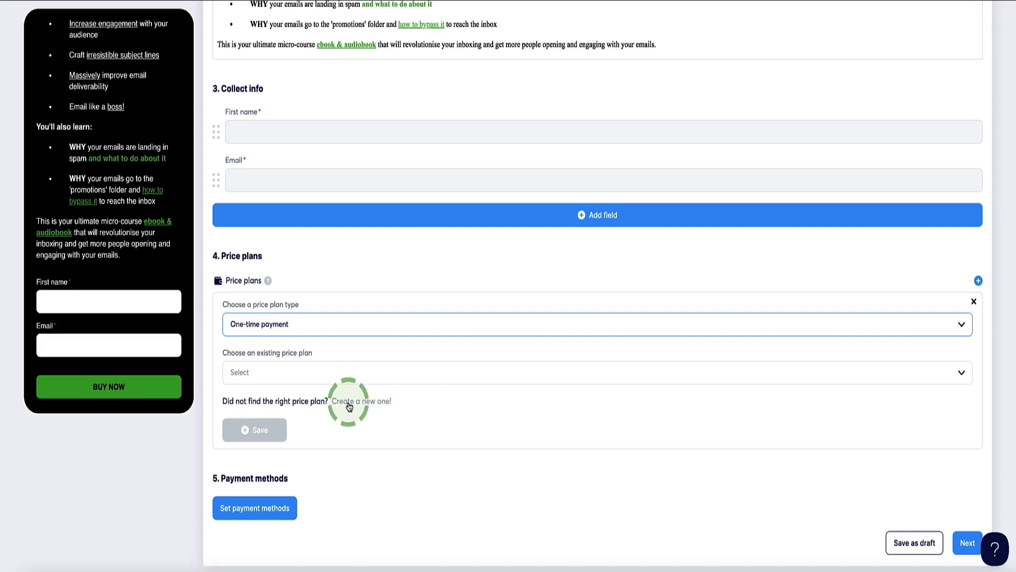
left_click(361, 402)
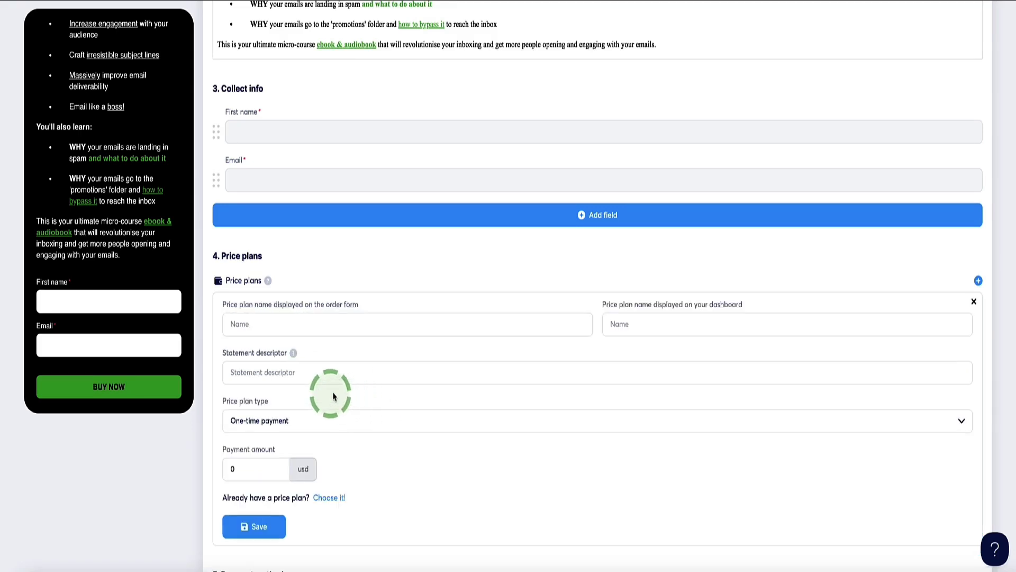
- Fill both price plan name fields with the title 3X Your Email Open Rate
scroll(317, 345, "down", 1)
left_click(253, 261)
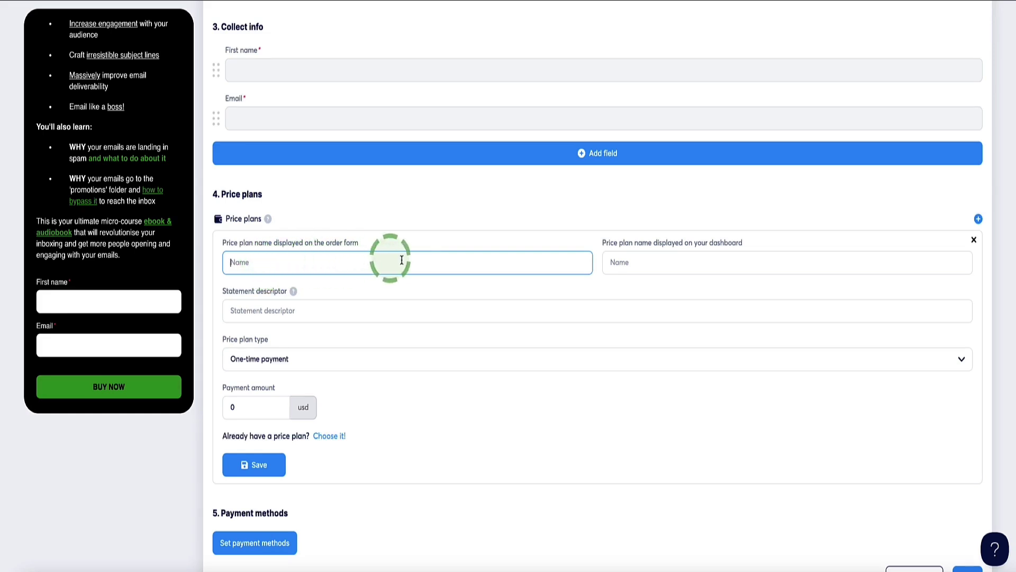
left_click(637, 262)
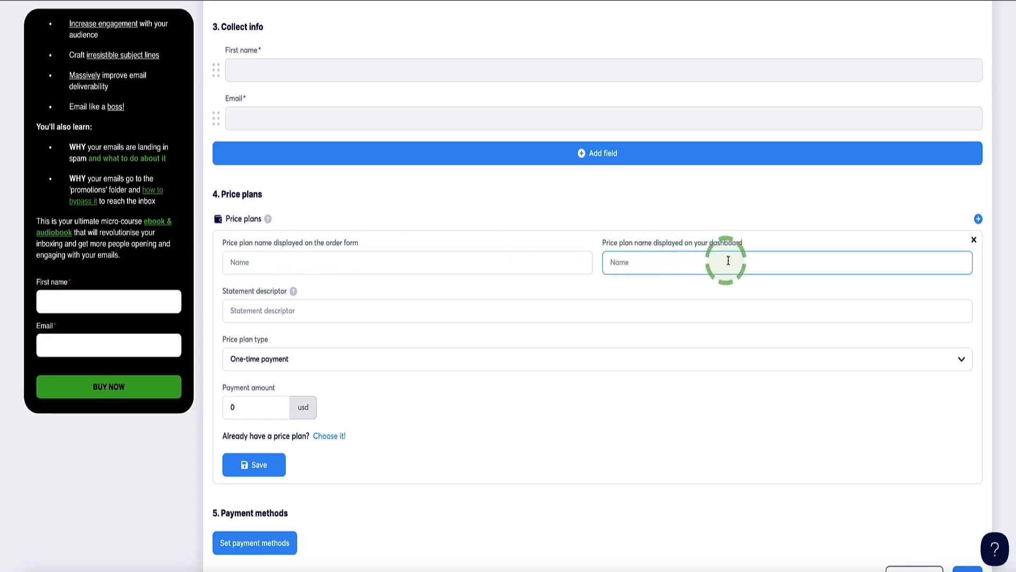
scroll(455, 259, "down", 1)
left_click(412, 263)
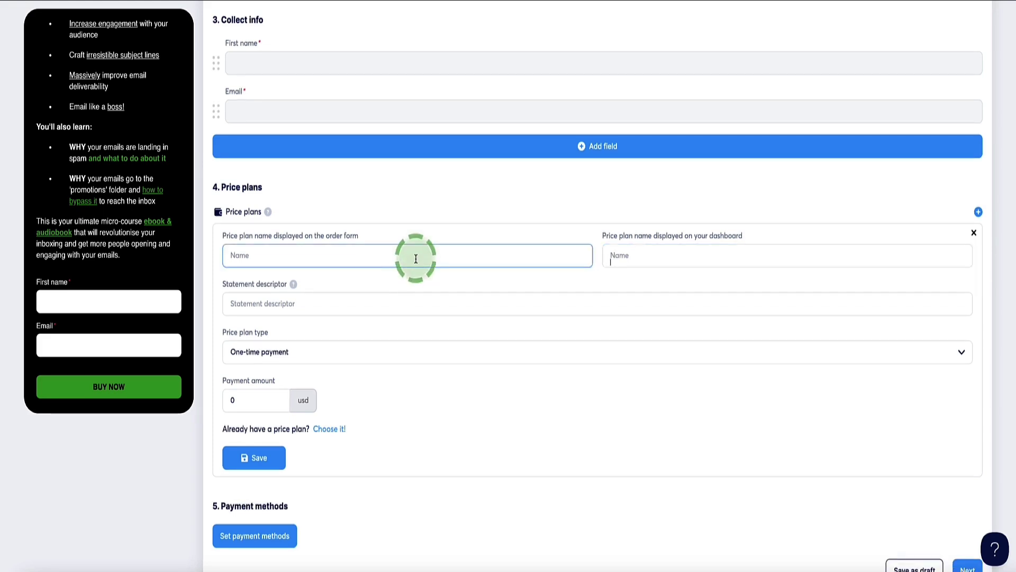
type("3X Your Email Open Rate")
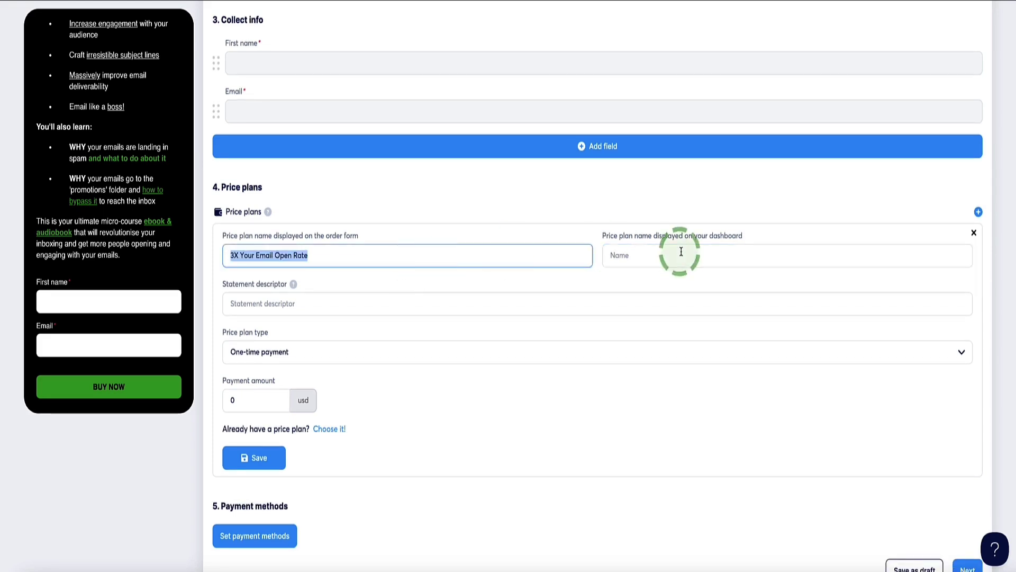
left_click(694, 255)
type("3X Your Email Open Rate")
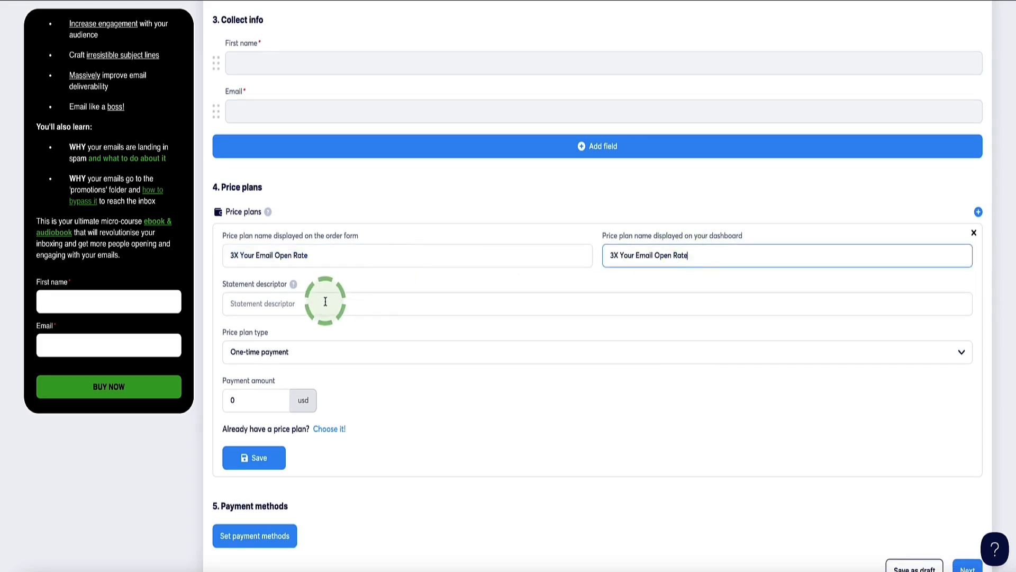
- Enter the statement descriptor and a 10 usd amount, then discard the unsaved plan
left_click(326, 302)
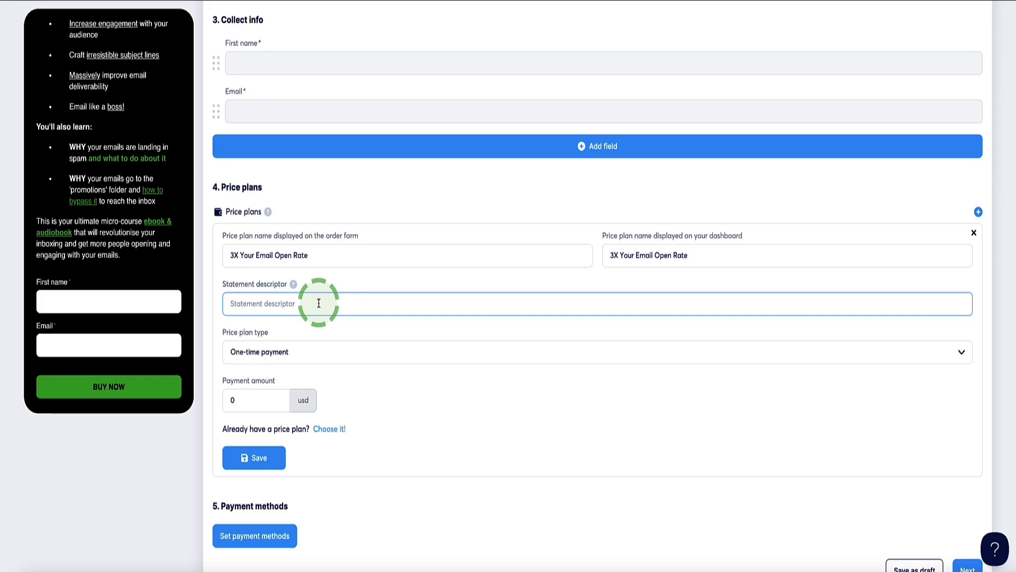
scroll(286, 334, "down", 1)
left_click(221, 375)
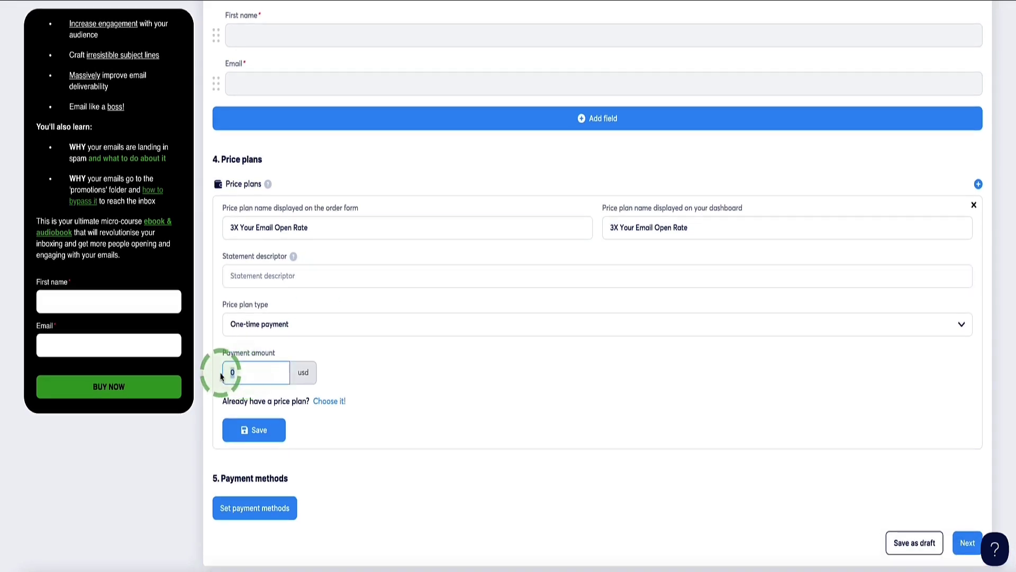
left_click(465, 357)
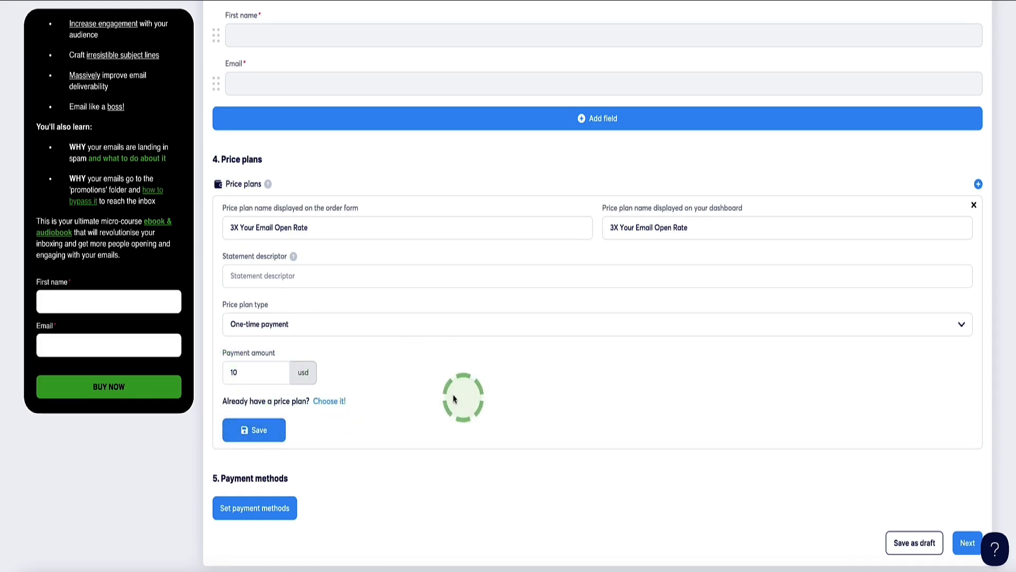
left_click(974, 204)
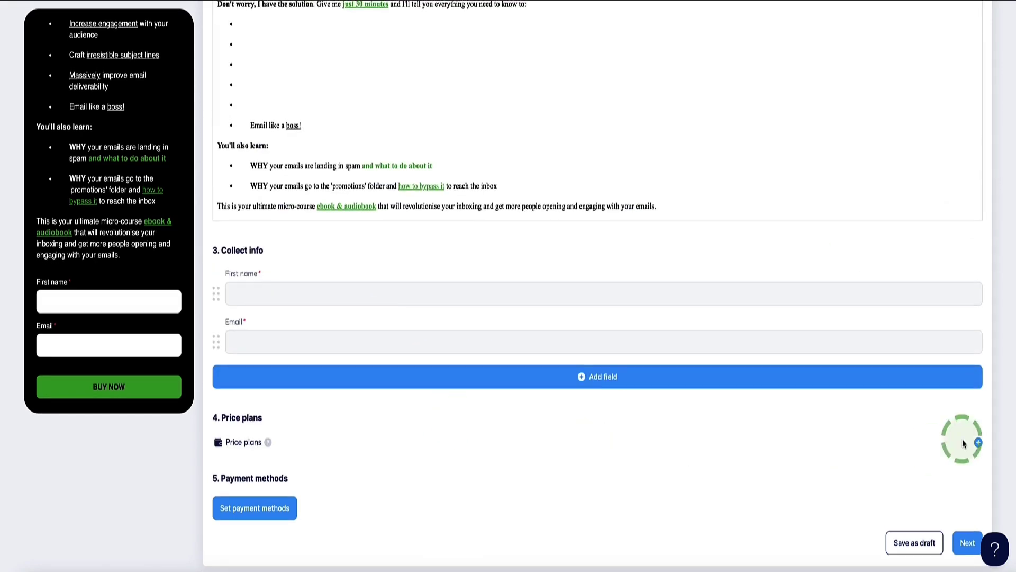
- Attach and save the existing $7.00 one-time plan '3X Your Open Rate Ebook'
left_click(979, 443)
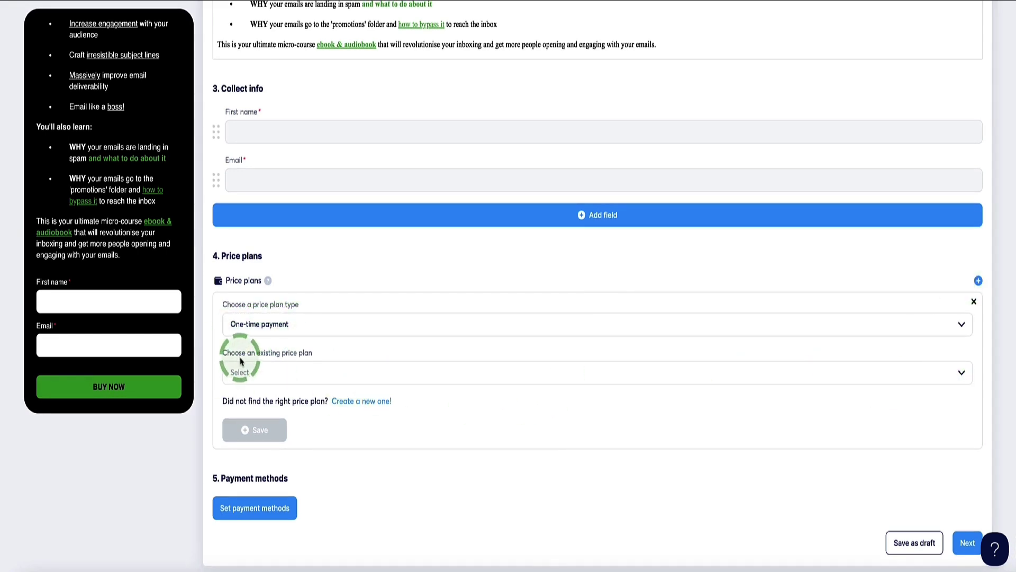
left_click(957, 371)
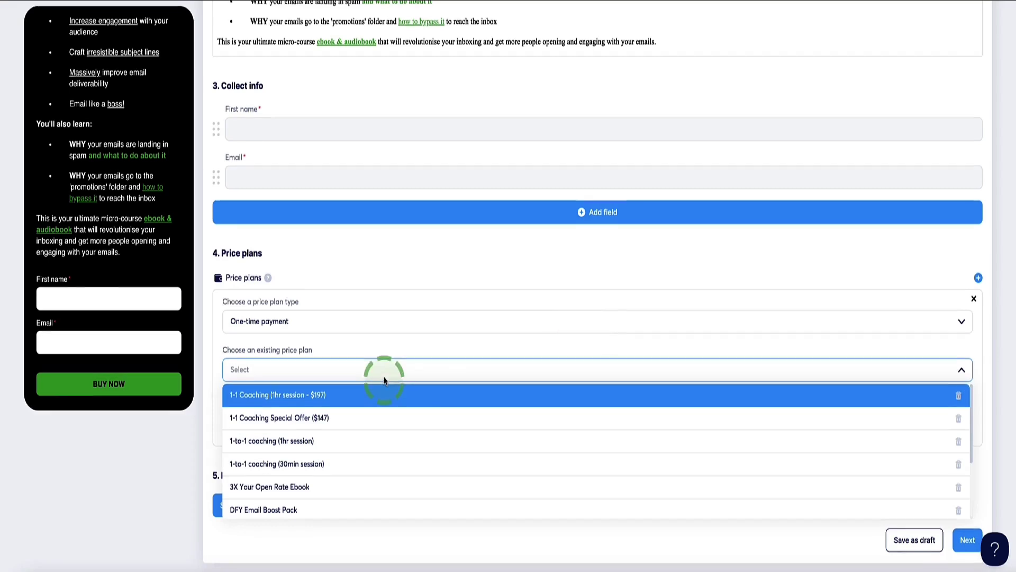
scroll(371, 429, "down", 2)
left_click(248, 420)
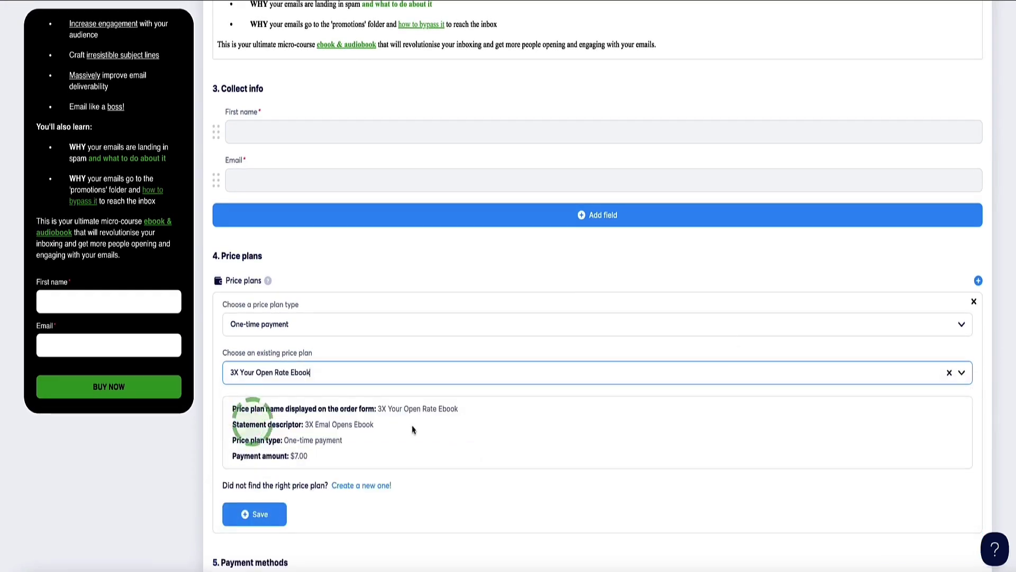
scroll(537, 395, "down", 1)
scroll(537, 396, "down", 3)
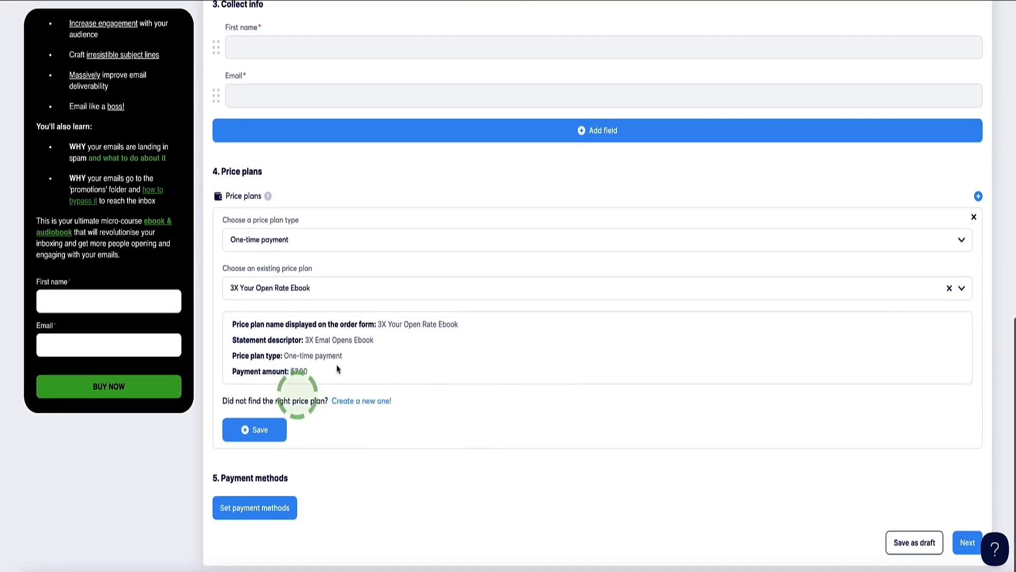
left_click(251, 430)
left_click(239, 512)
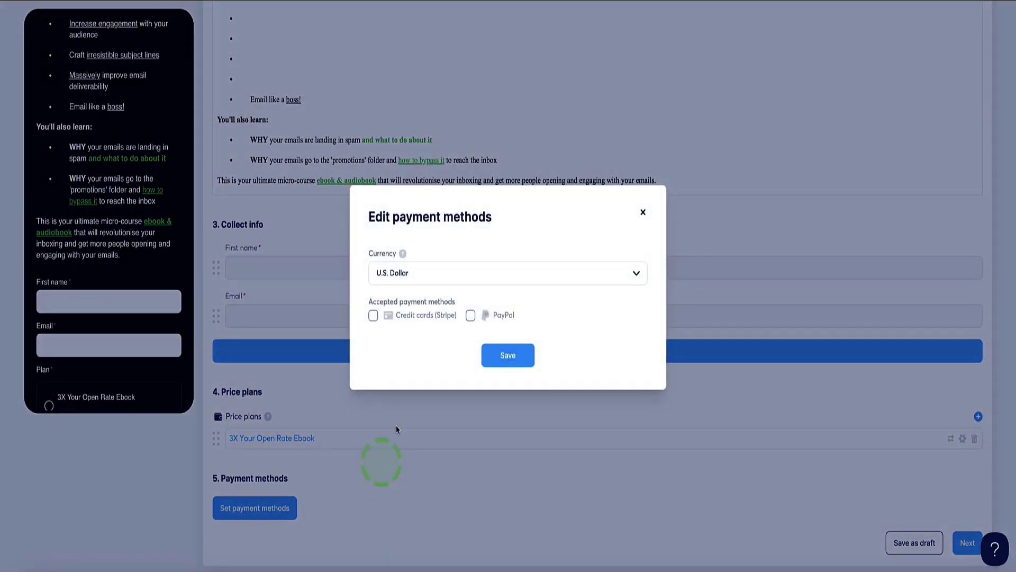
- Enable Credit cards (Stripe) and PayPal, keep U.S. Dollar currency, and save
left_click(374, 316)
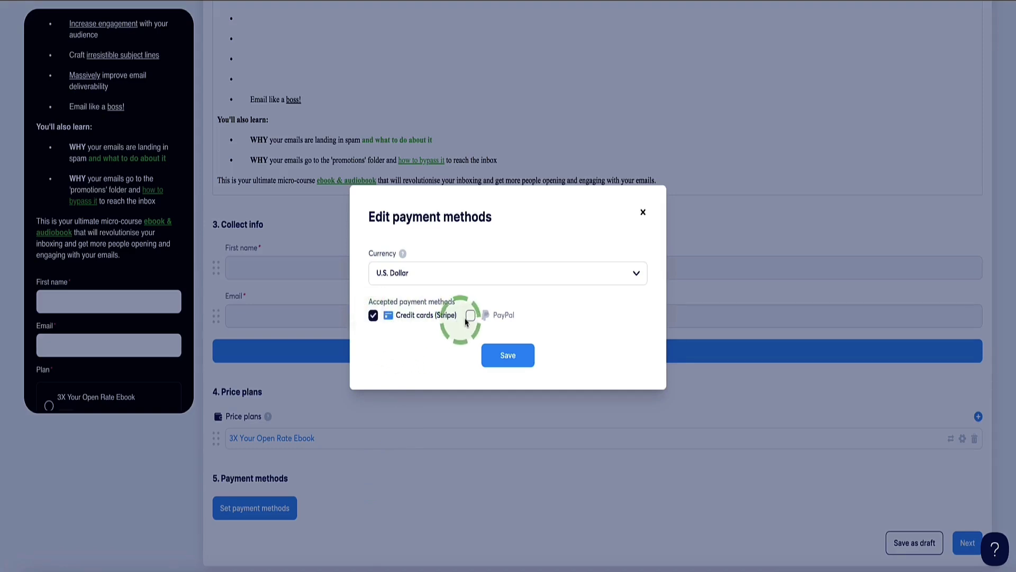
left_click(471, 316)
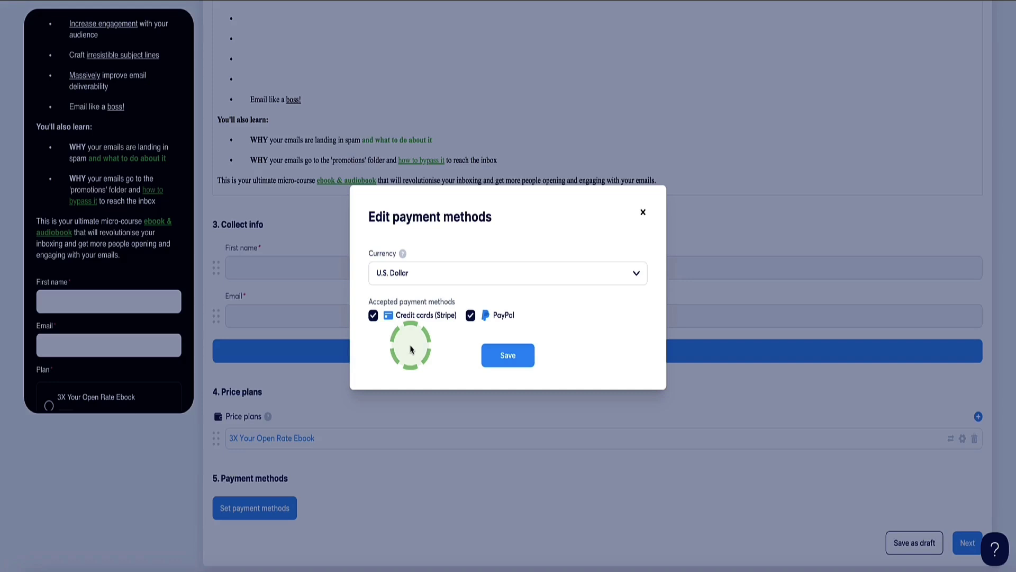
left_click(636, 273)
left_click(636, 273)
left_click(520, 353)
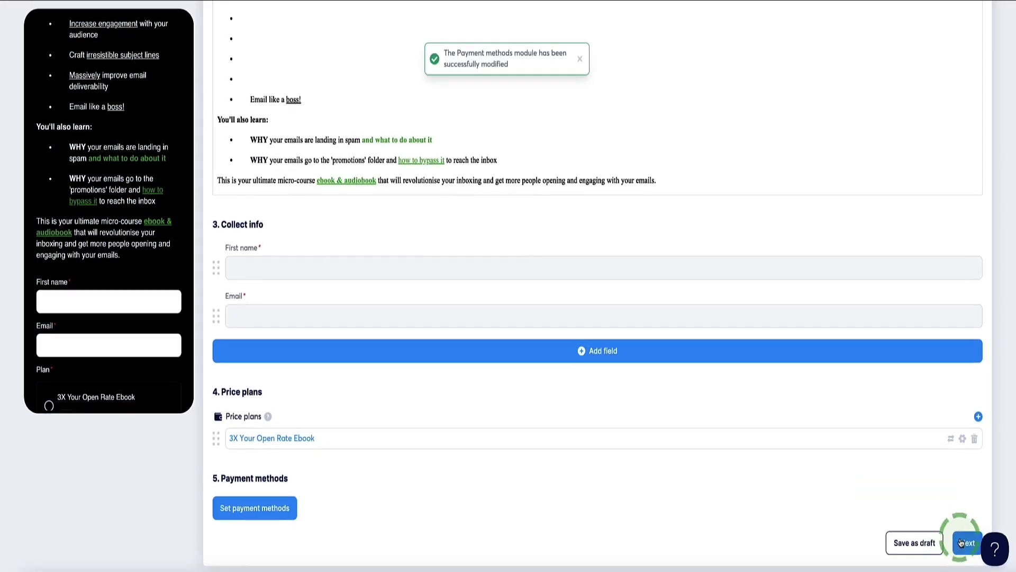
- On the digital download step, upload 3X Your Email Open Rate.pdf as the product file
left_click(963, 542)
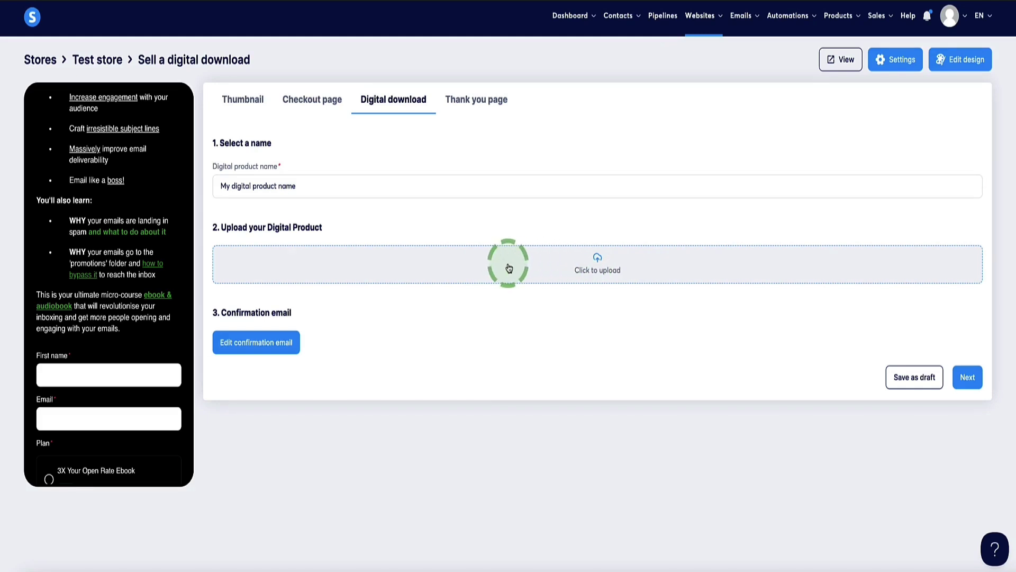
left_click(594, 266)
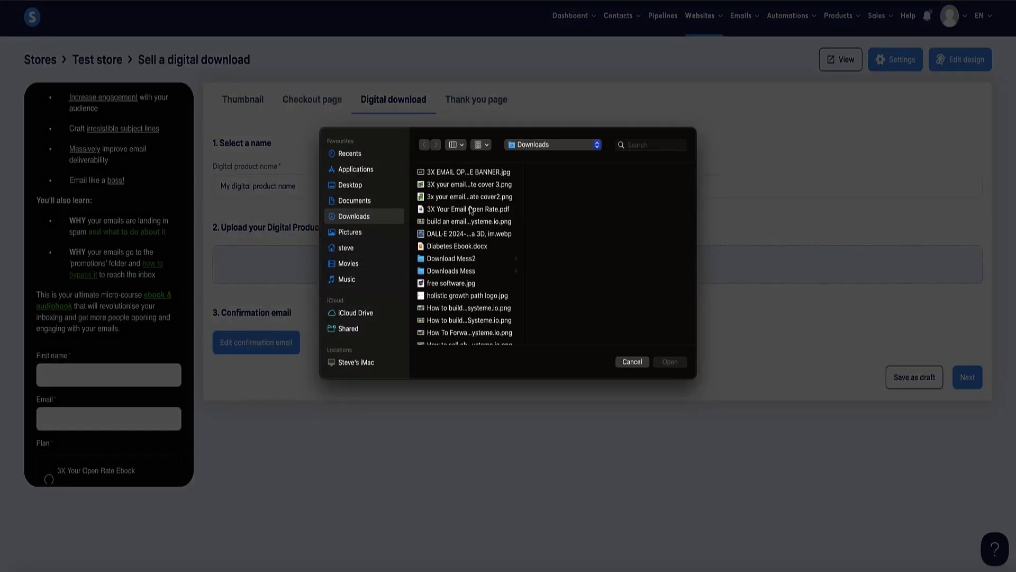
scroll(493, 282, "down", 10)
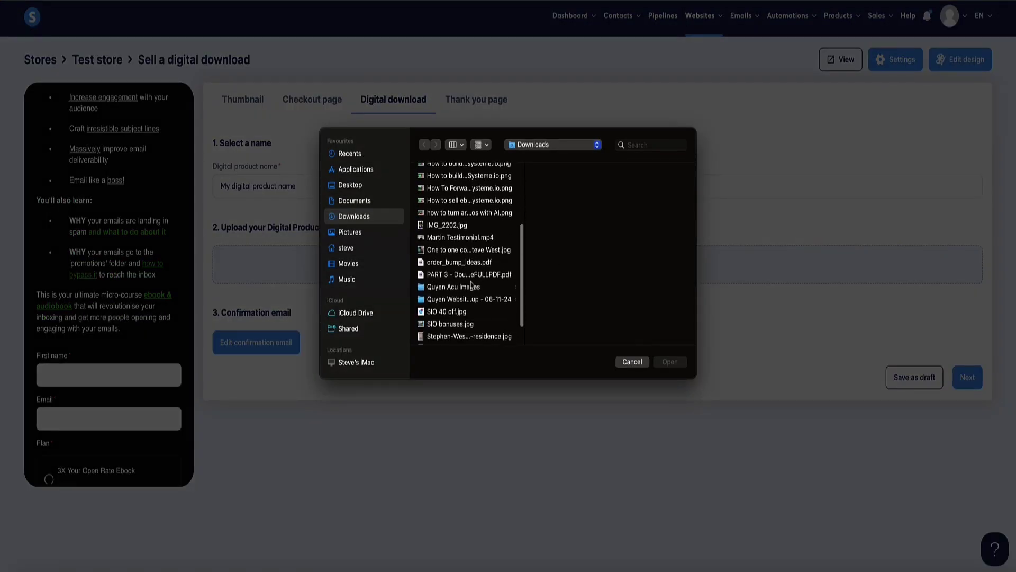
scroll(458, 217, "up", 10)
left_click(460, 210)
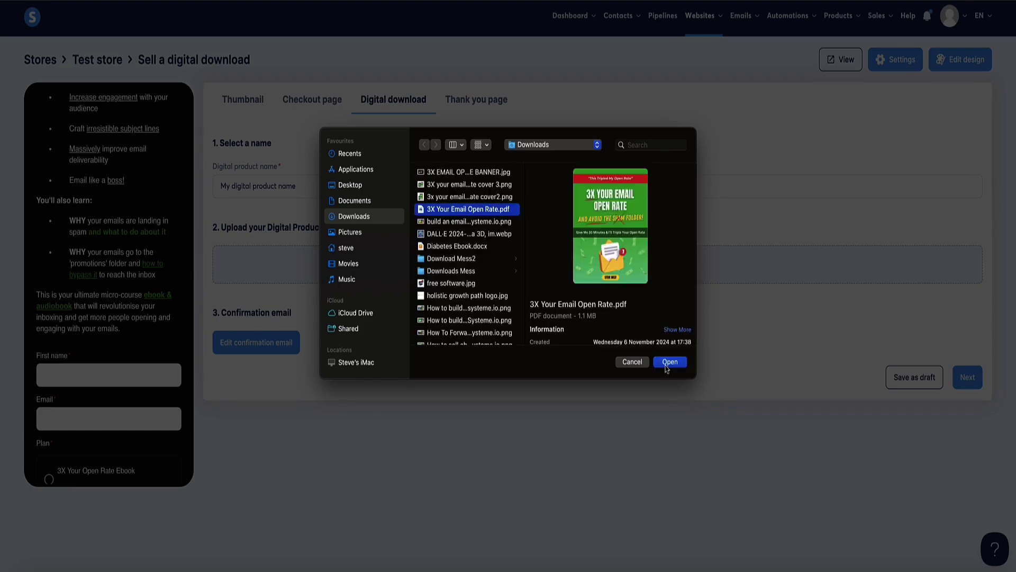
left_click(669, 362)
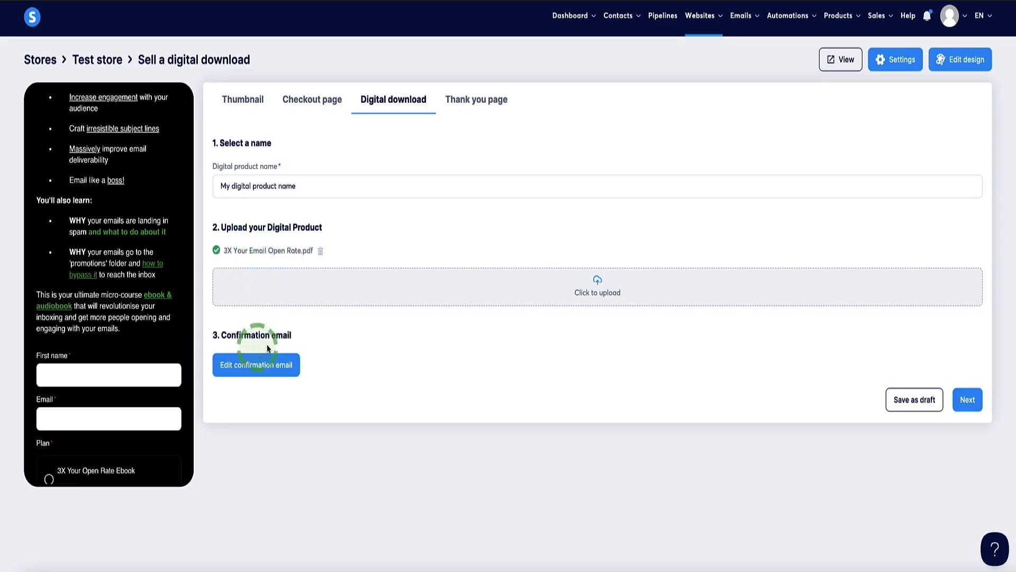
- Open the product's confirmation email for editing
left_click_drag(295, 341, 225, 337)
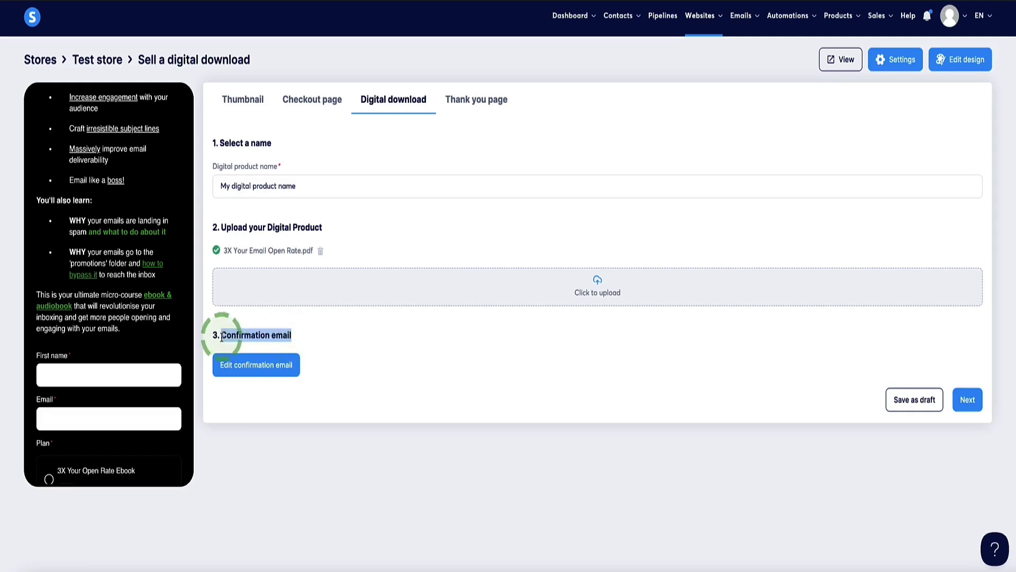
left_click(307, 343)
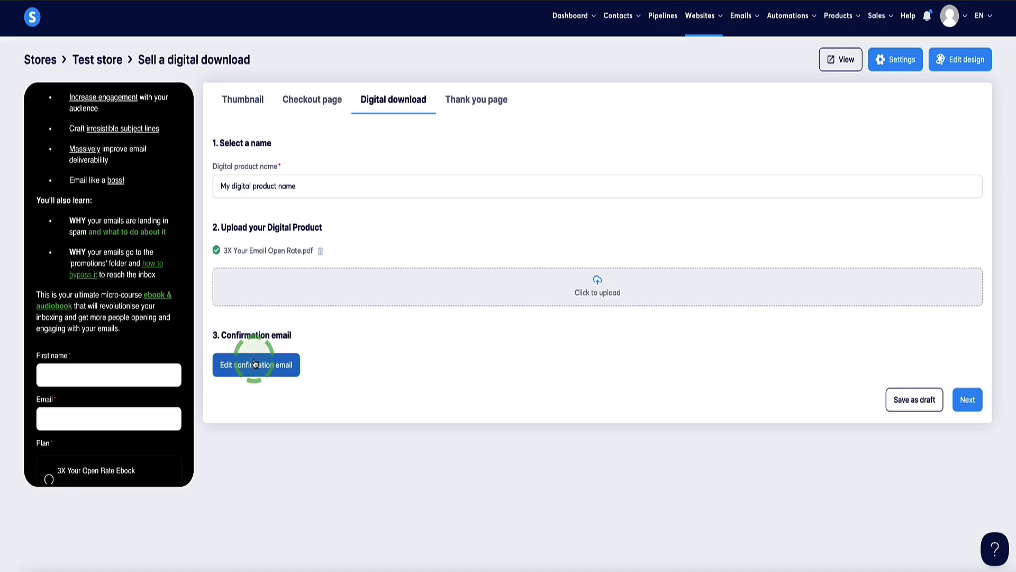
left_click(254, 360)
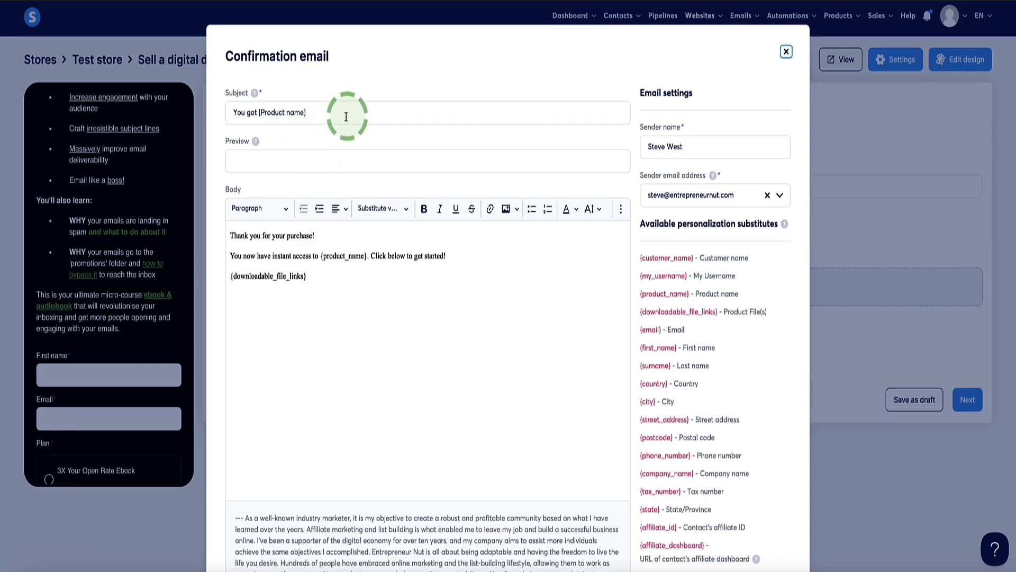
- Review the confirmation email subject, body and {product_name} placeholder
left_click_drag(345, 113, 351, 117)
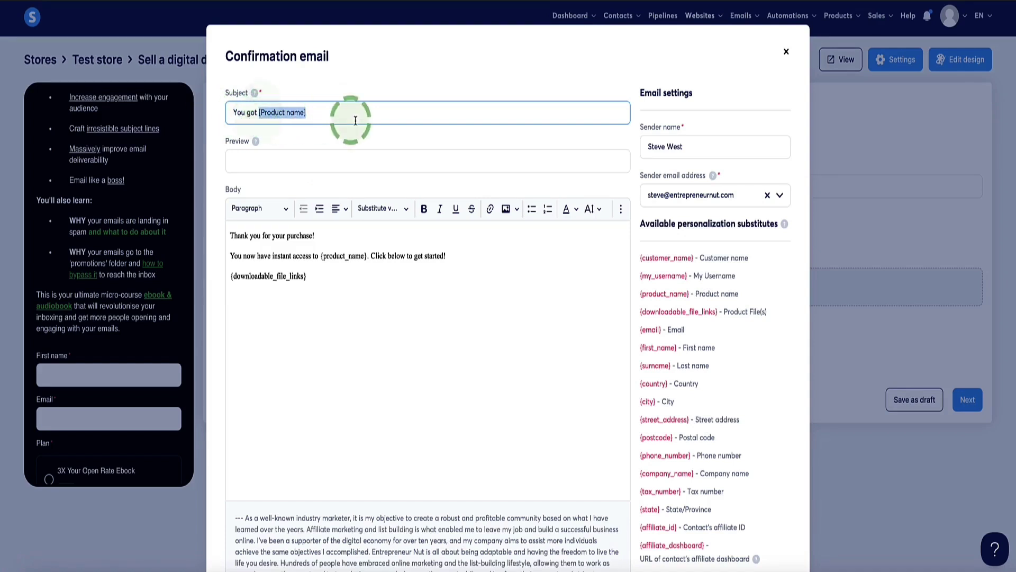
left_click(269, 153)
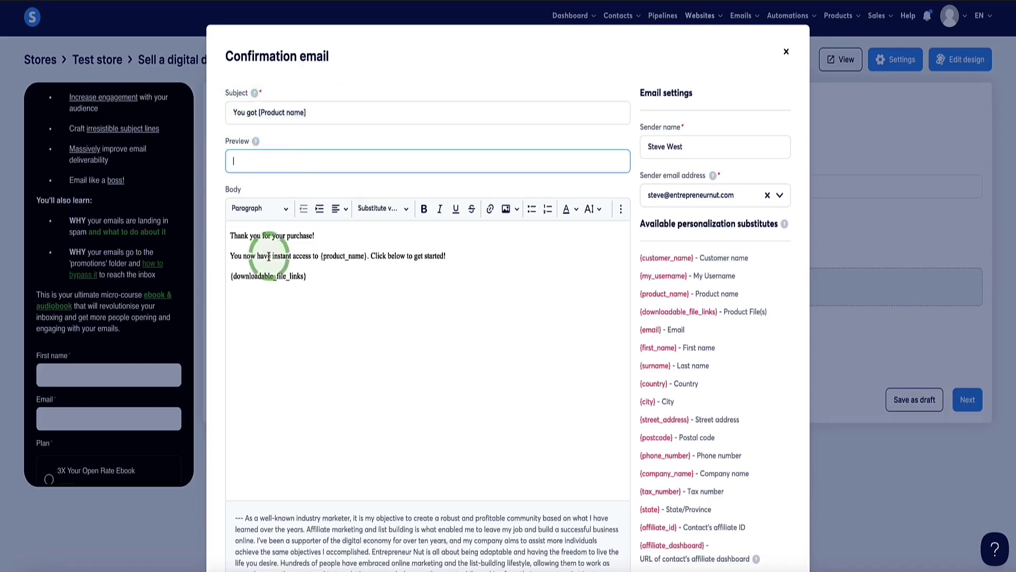
left_click_drag(338, 302, 255, 239)
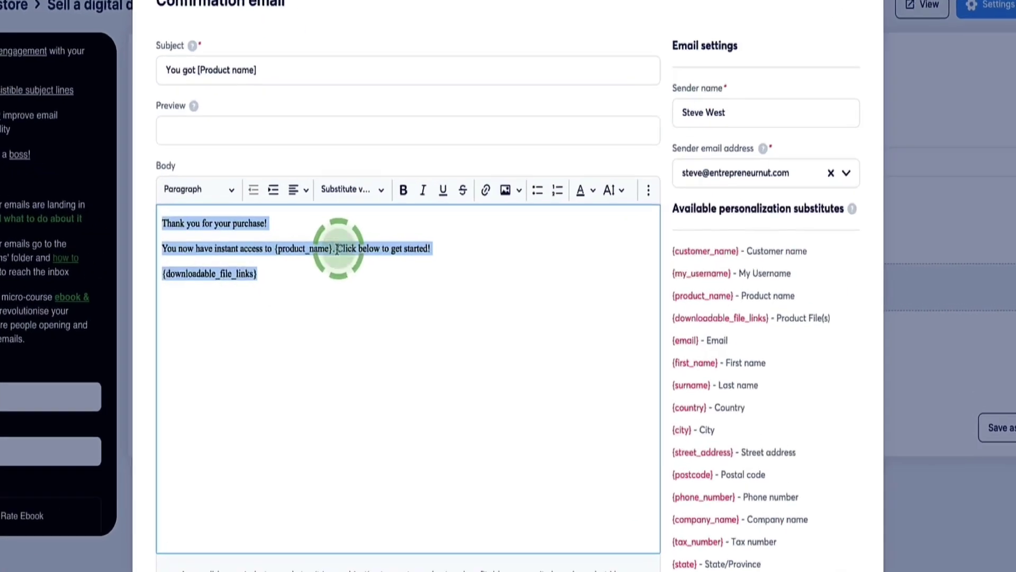
left_click(366, 256)
left_click_drag(259, 233, 261, 233)
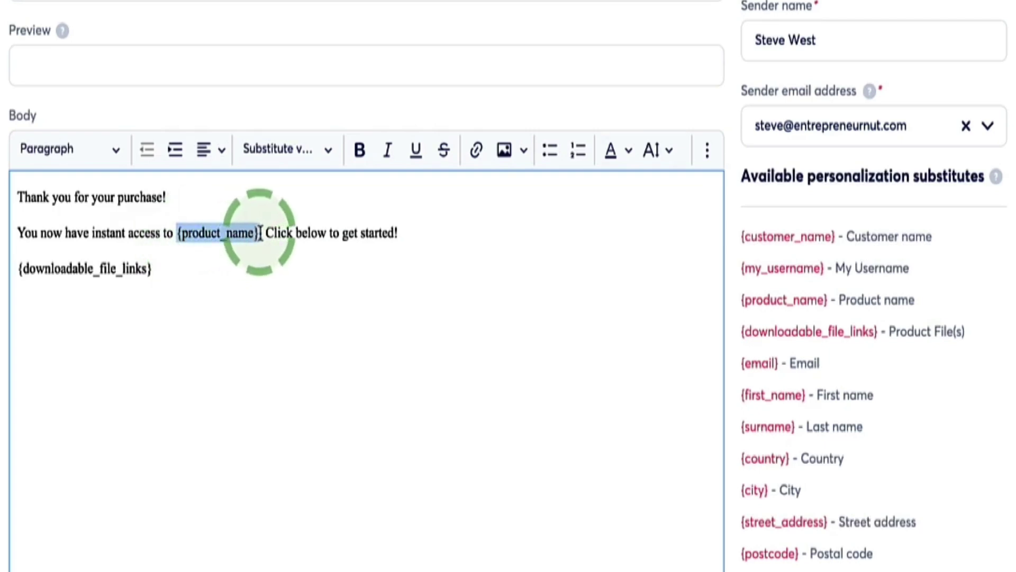
left_click(182, 233)
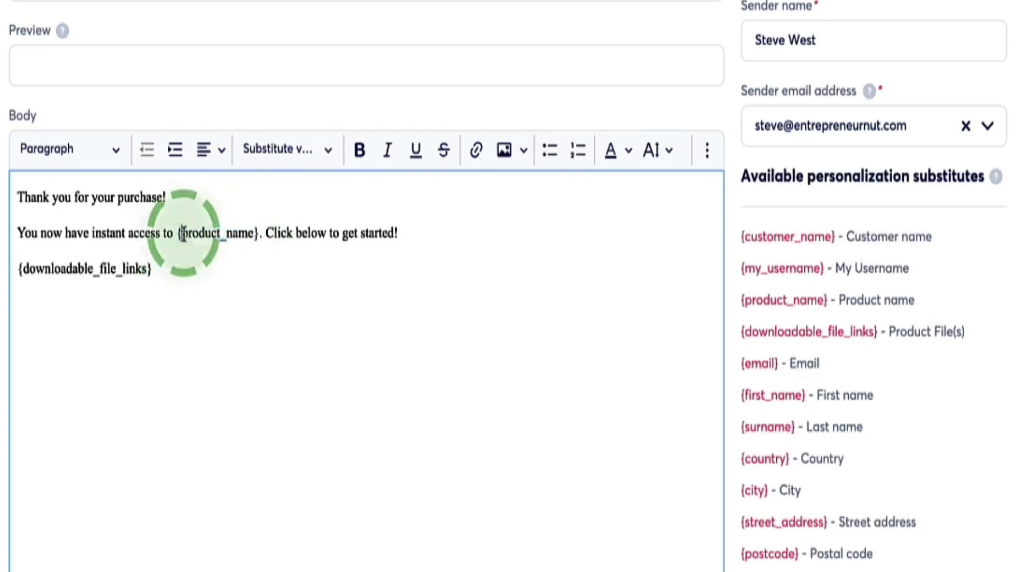
left_click_drag(182, 233, 257, 231)
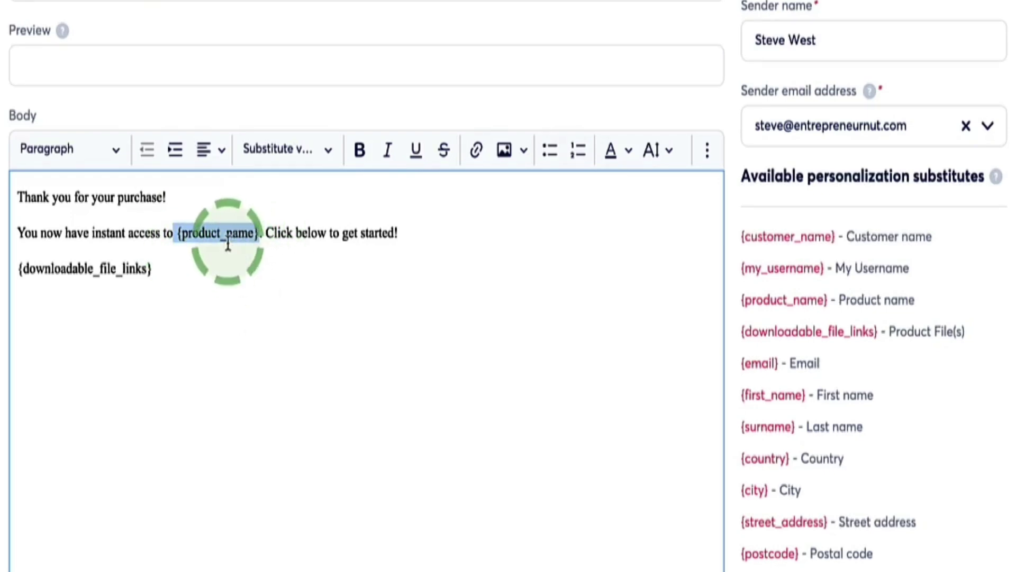
- Check the {downloadable_file_links} placeholder and save the email unchanged
left_click_drag(159, 267, 19, 273)
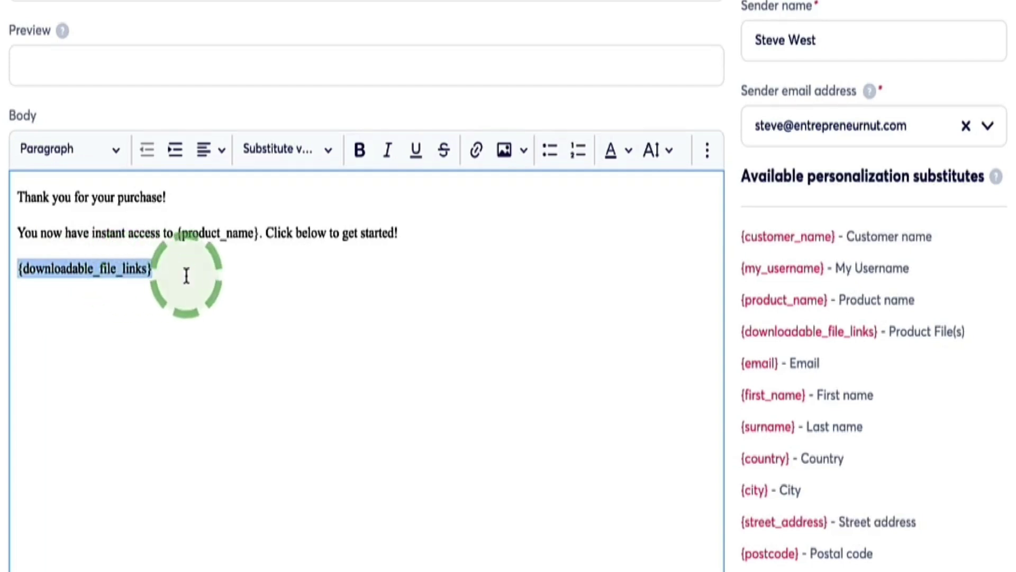
left_click(204, 276)
left_click_drag(204, 276, 18, 273)
left_click(182, 278)
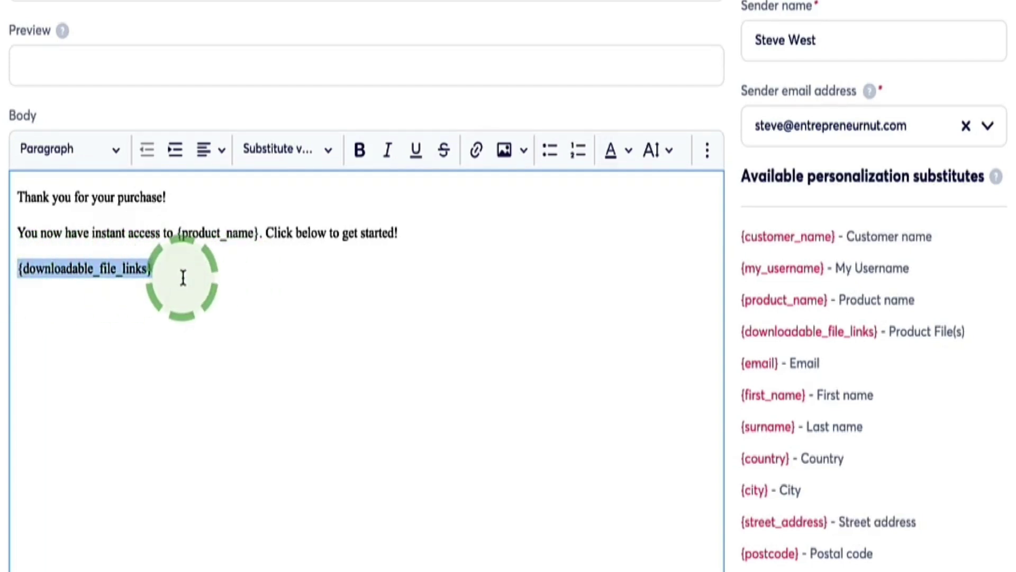
left_click(198, 325)
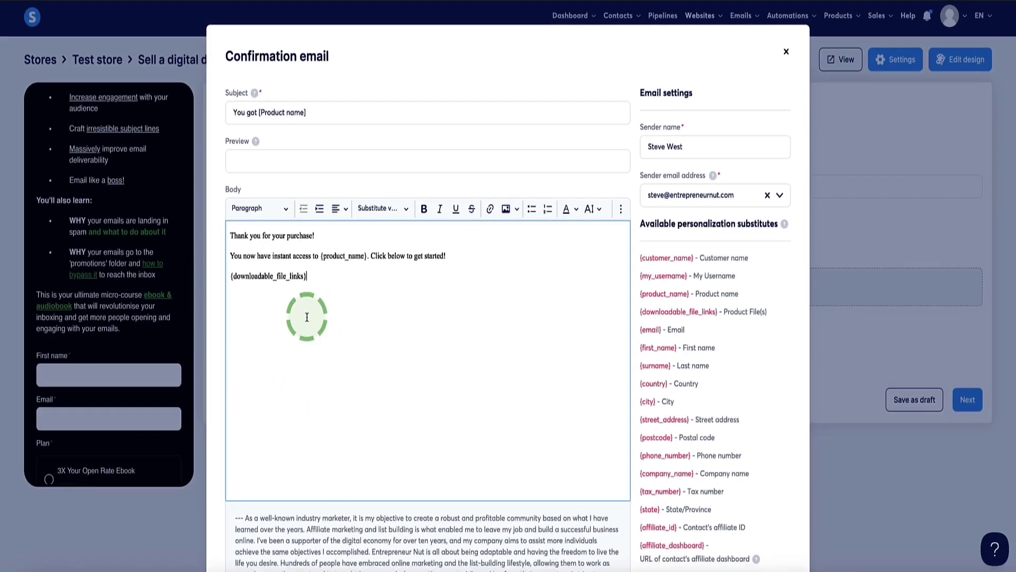
left_click_drag(312, 276, 235, 281)
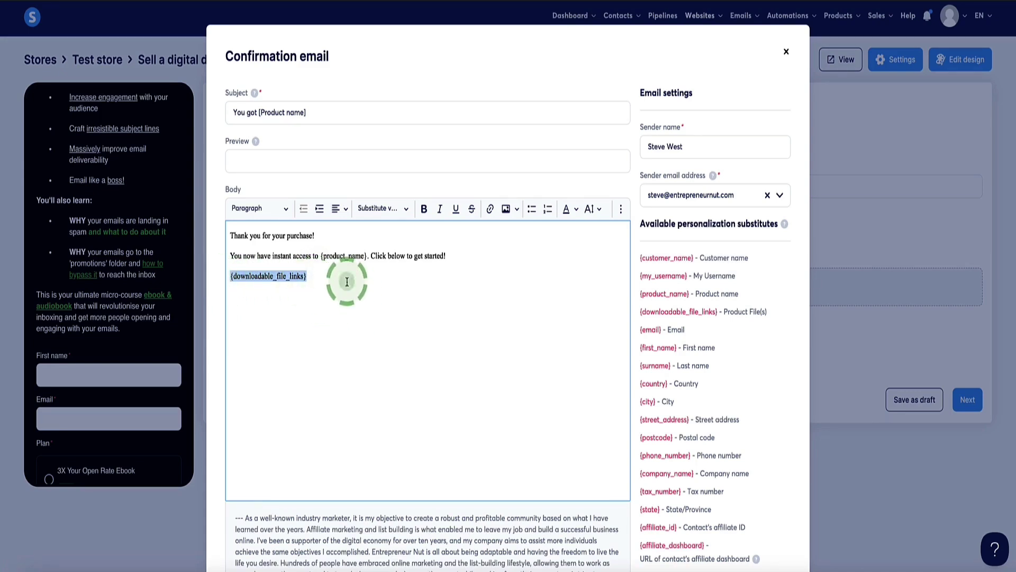
scroll(544, 318, "down", 9)
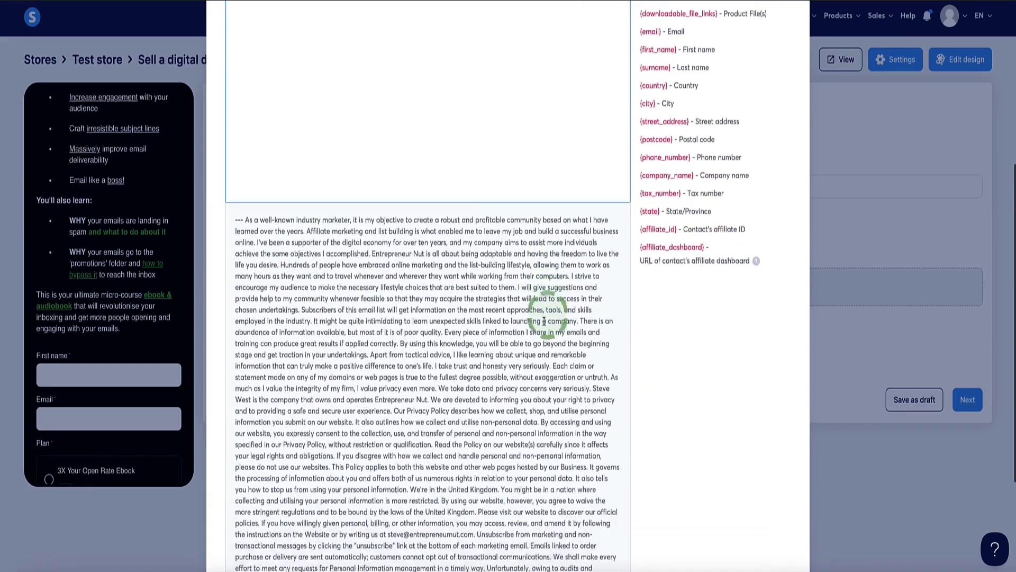
left_click(550, 523)
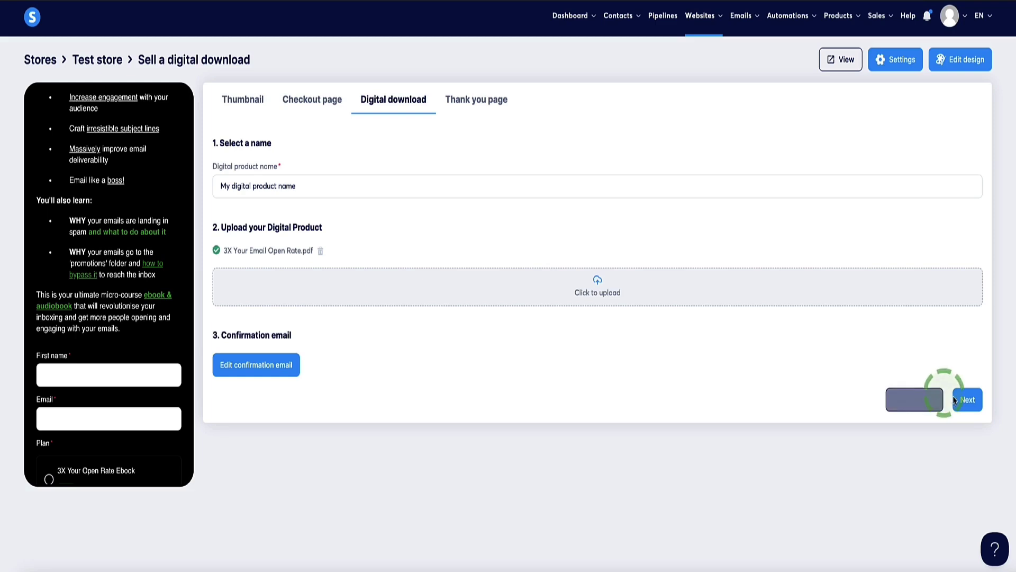
- On the Thank you page step, review the default Title and Subtitle text
left_click(966, 401)
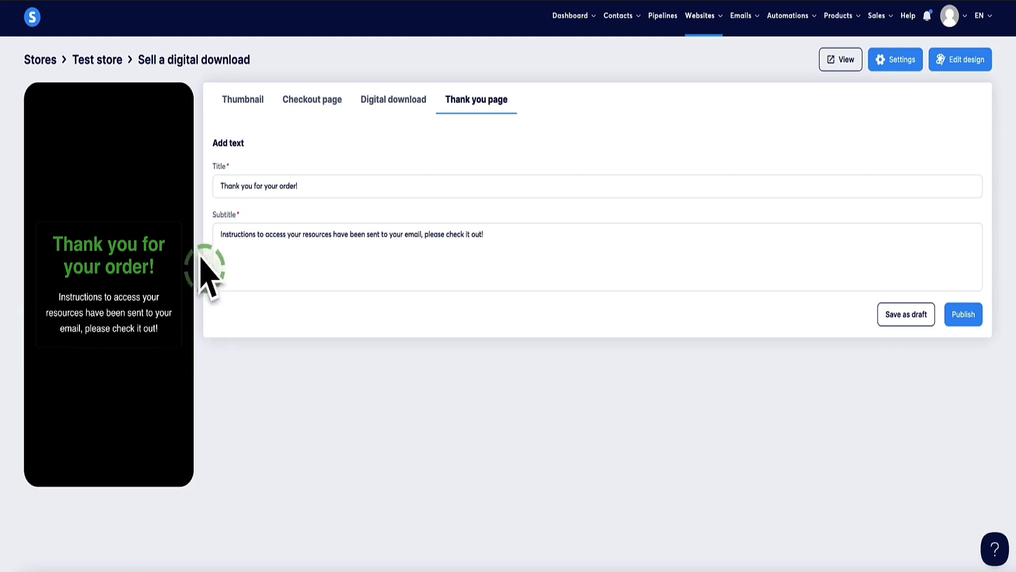
left_click(313, 192)
left_click_drag(225, 193, 284, 216)
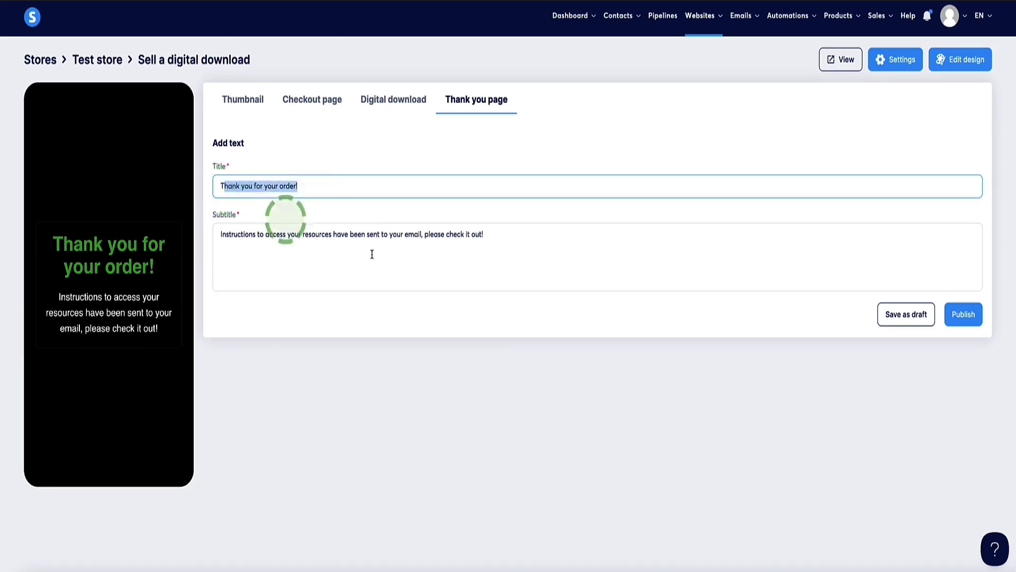
left_click_drag(527, 246, 213, 234)
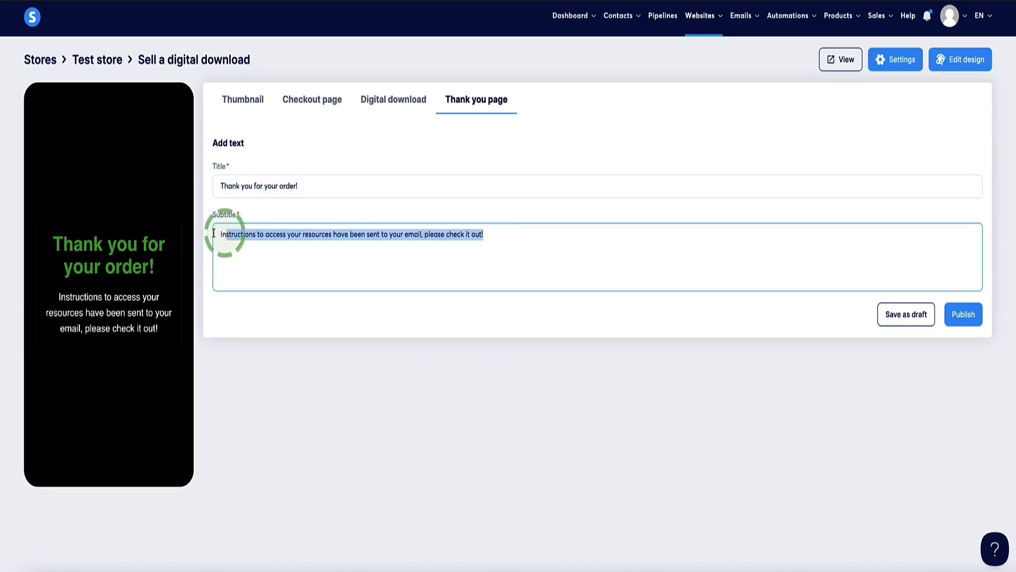
left_click(546, 239)
- Publish the digital download product and view the Test store preview
left_click(963, 314)
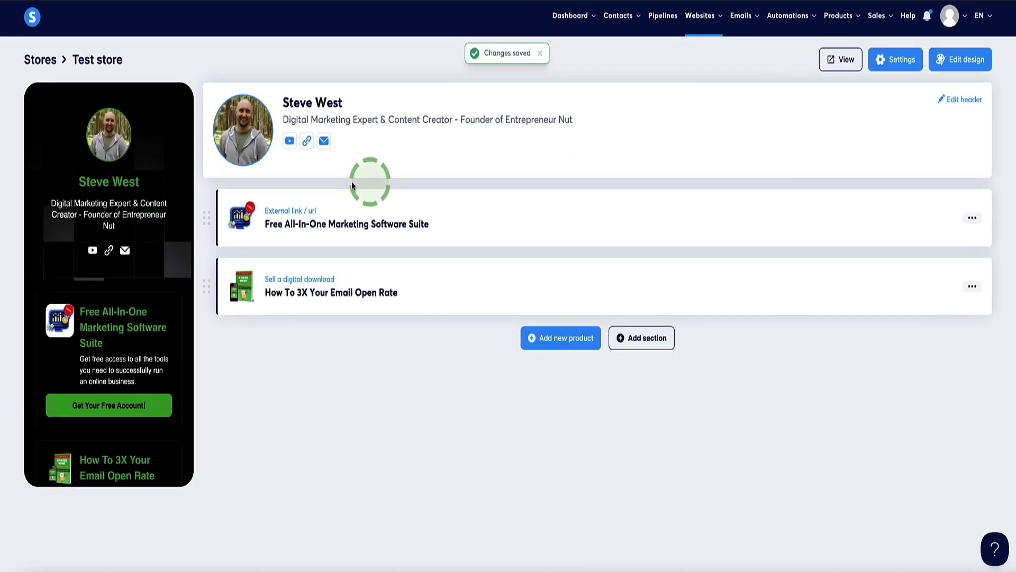
scroll(126, 370, "down", 2)
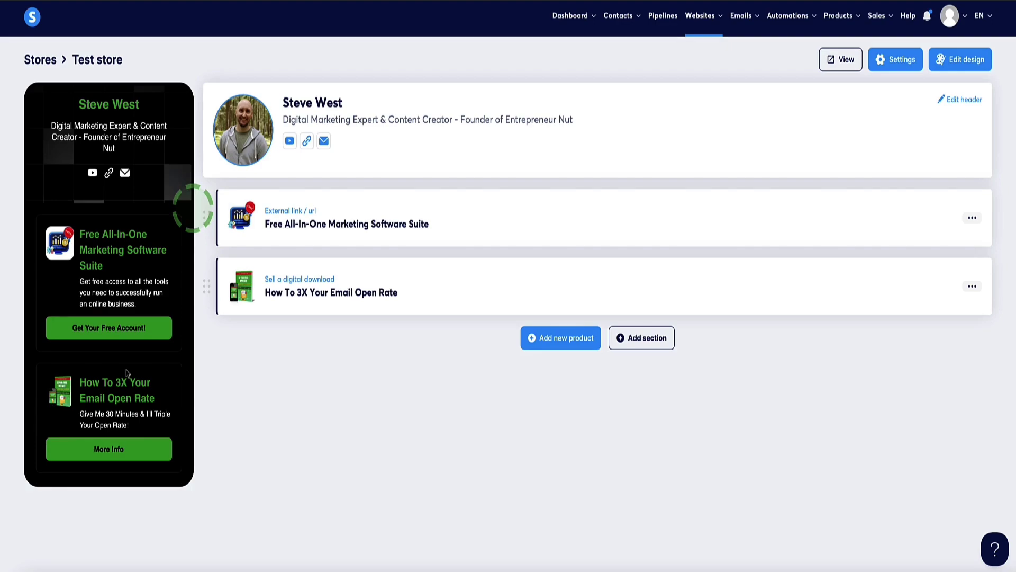
scroll(125, 386, "up", 2)
left_click(830, 59)
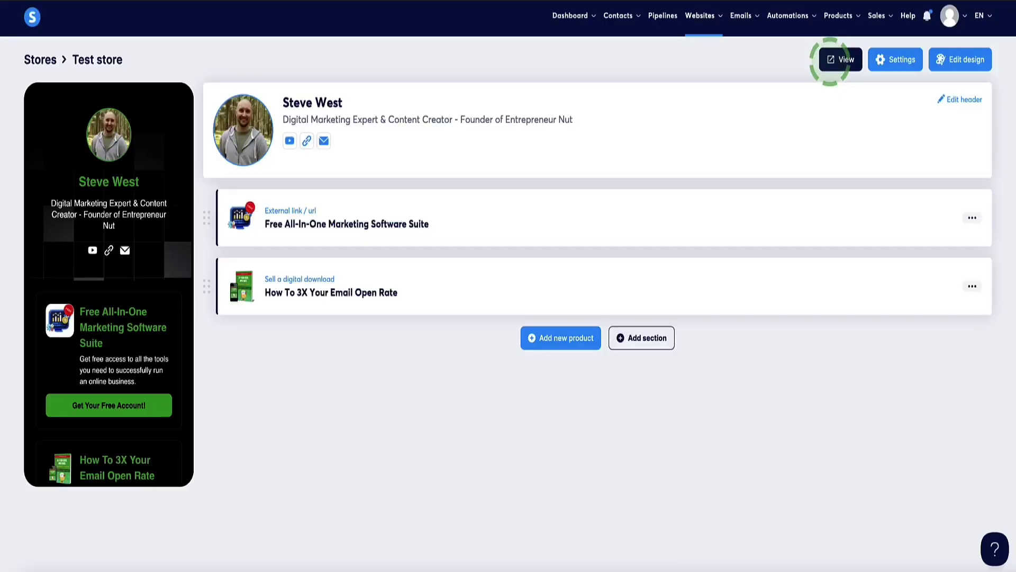
- Create a Collect emails product, leaving the thumbnail image unset
left_click(534, 337)
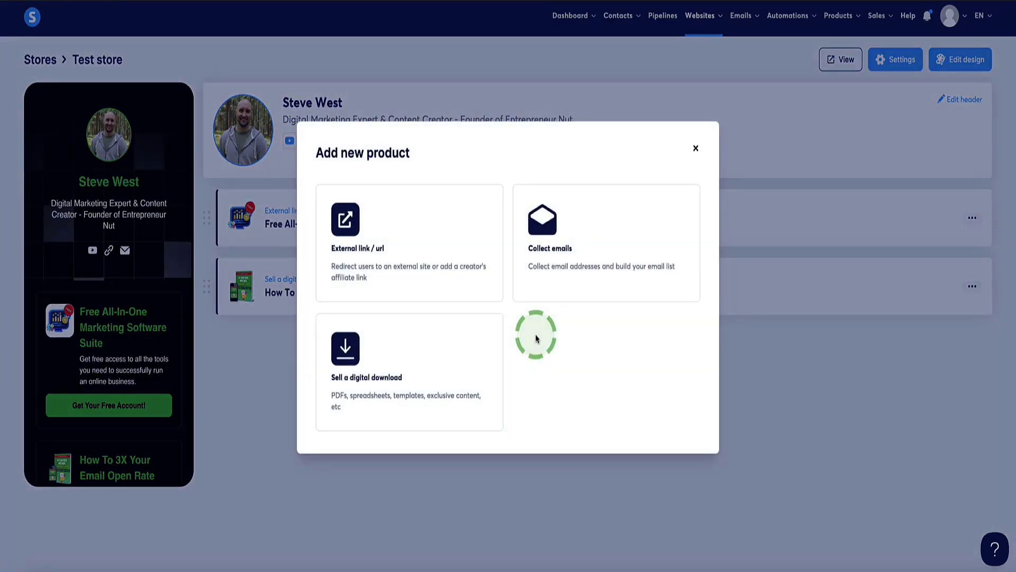
key("Escape")
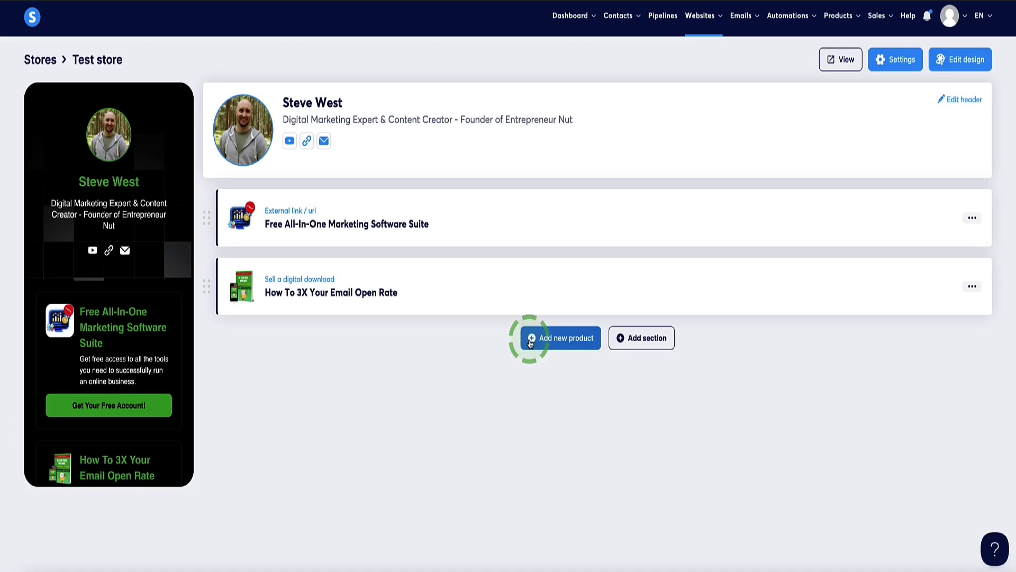
left_click(548, 342)
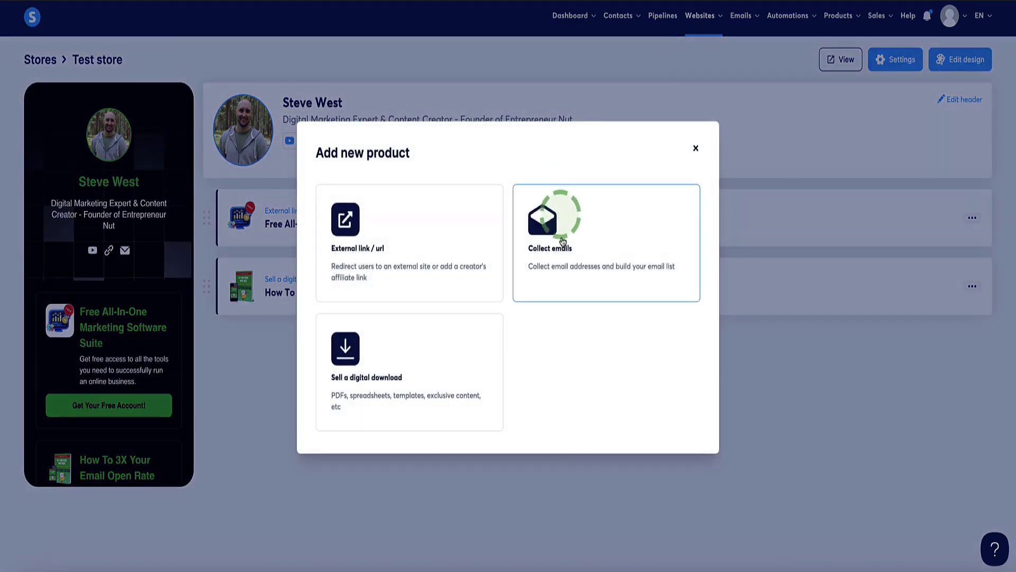
left_click(553, 255)
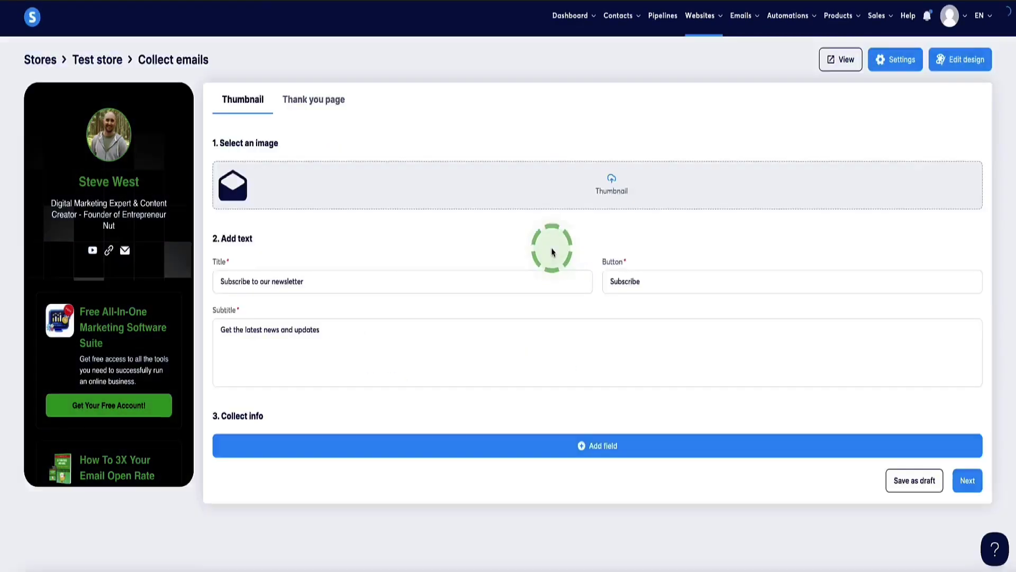
left_click(206, 292)
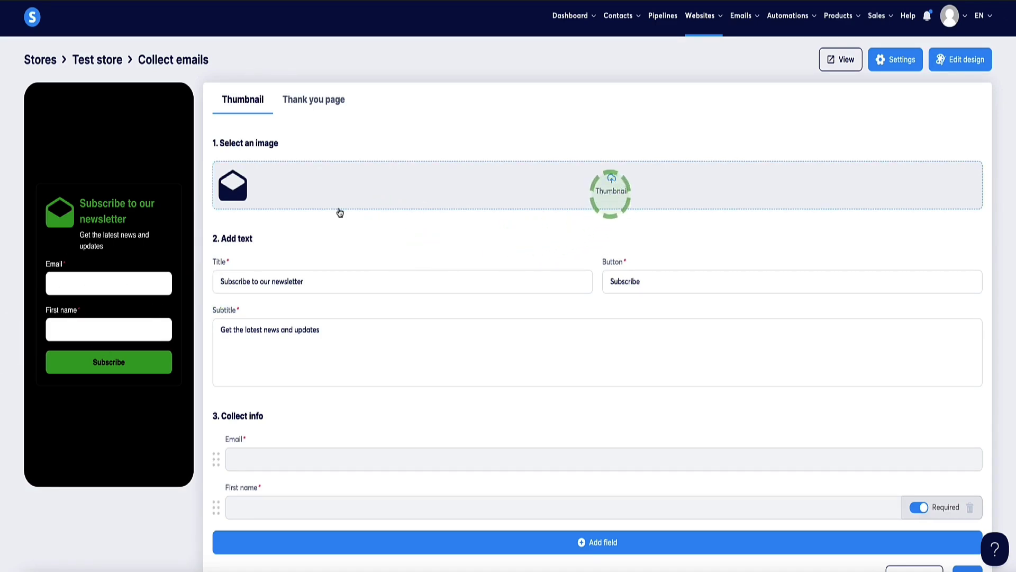
left_click(613, 193)
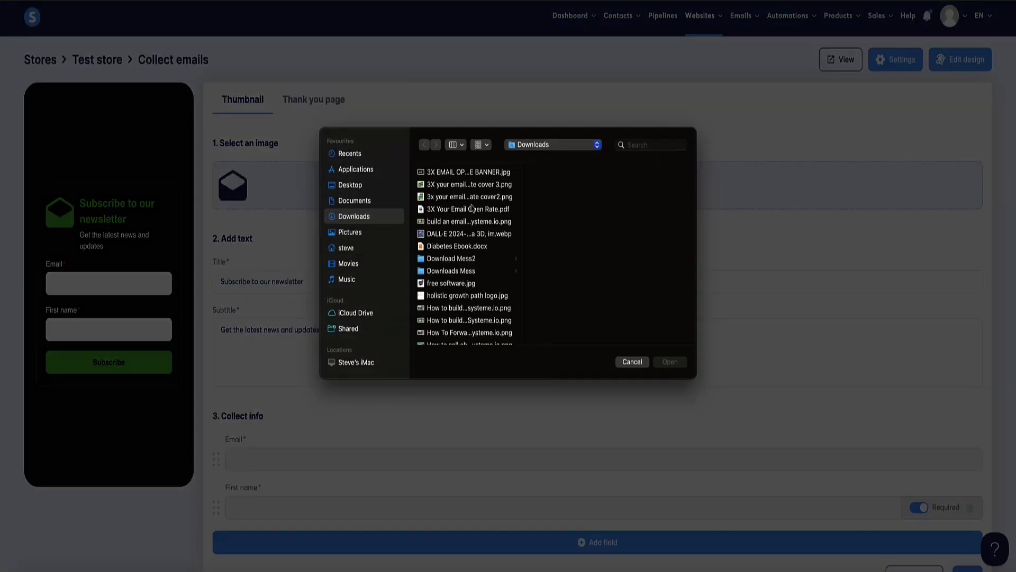
left_click(624, 362)
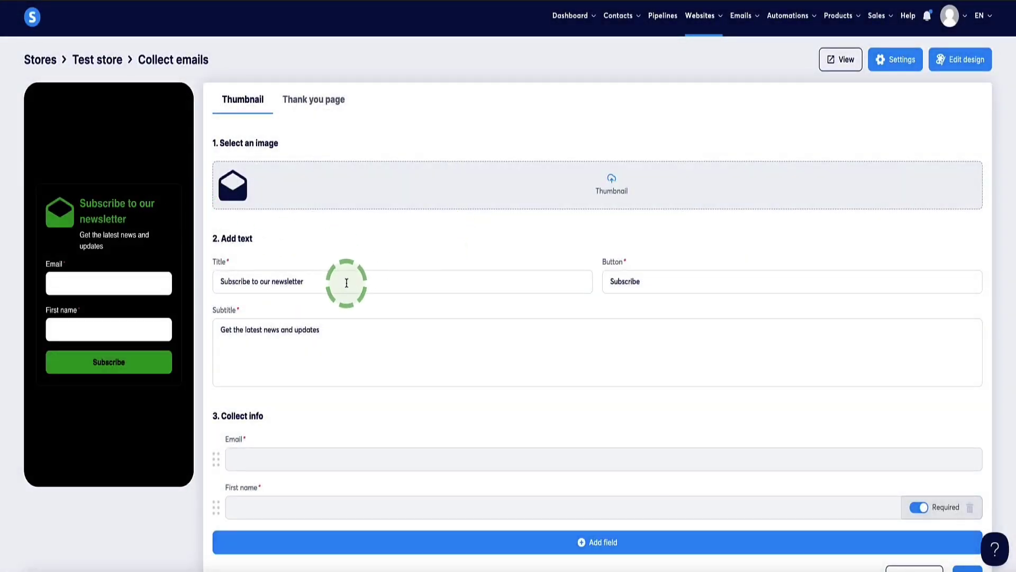
- Review the newsletter title, subtitle and Subscribe label, and move First name above Email
left_click_drag(339, 281, 203, 287)
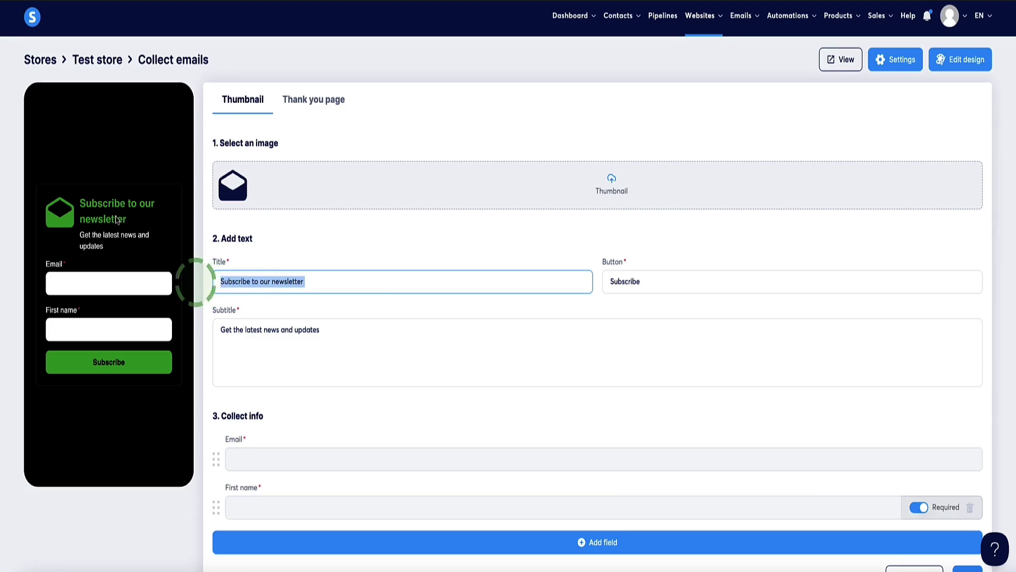
left_click_drag(667, 281, 601, 280)
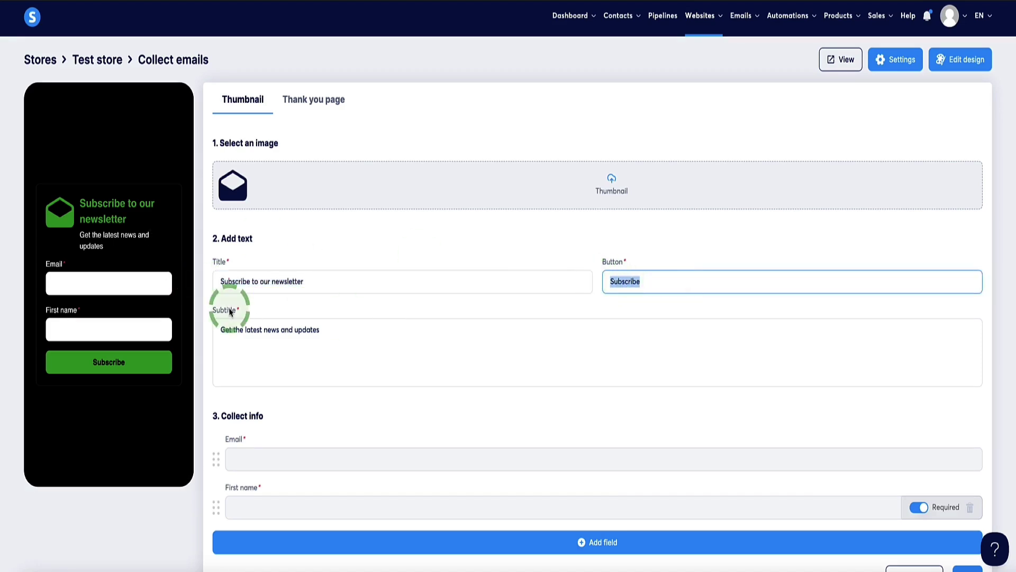
left_click_drag(338, 333, 215, 330)
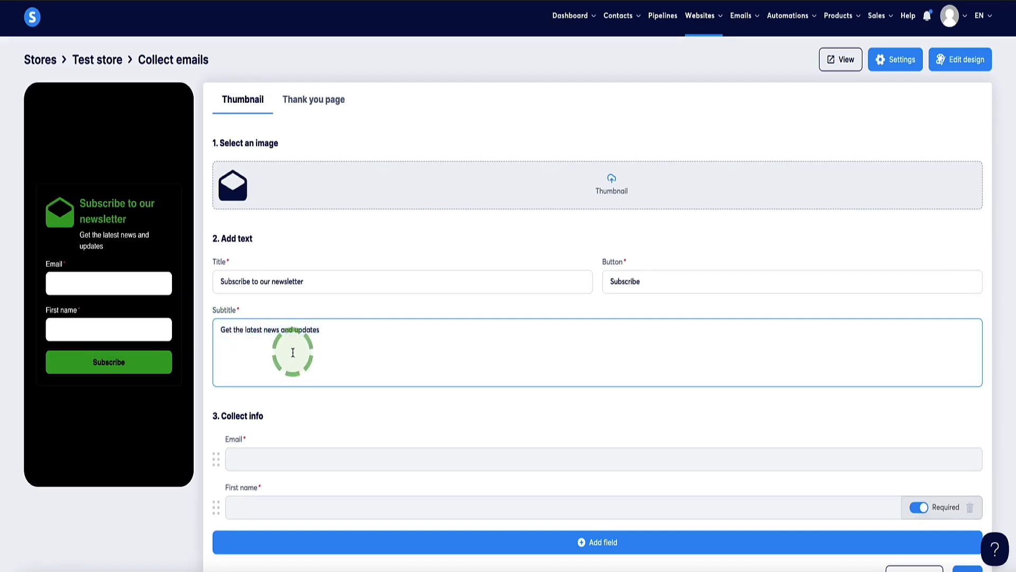
scroll(296, 350, "down", 1)
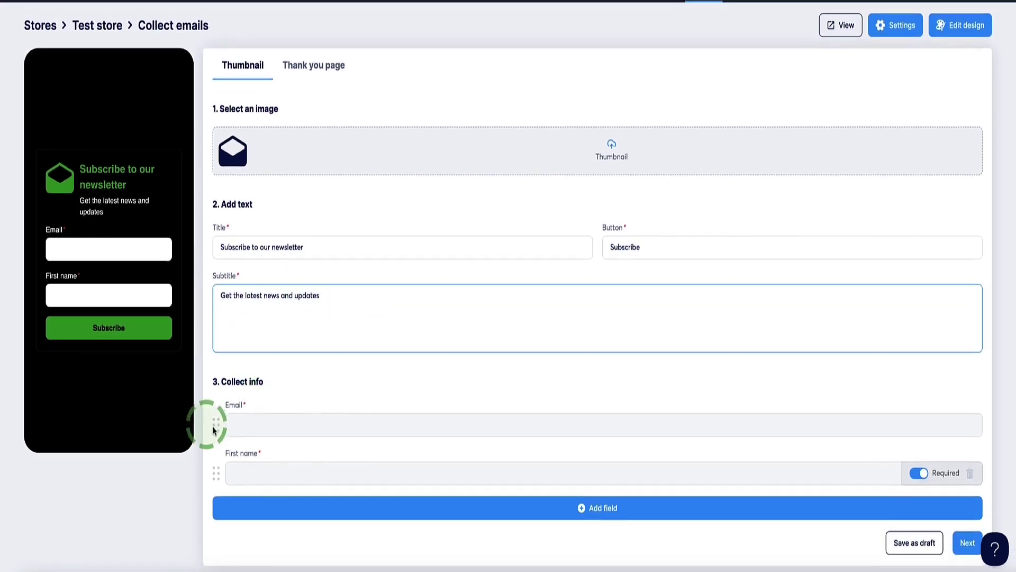
left_click_drag(216, 466, 219, 423)
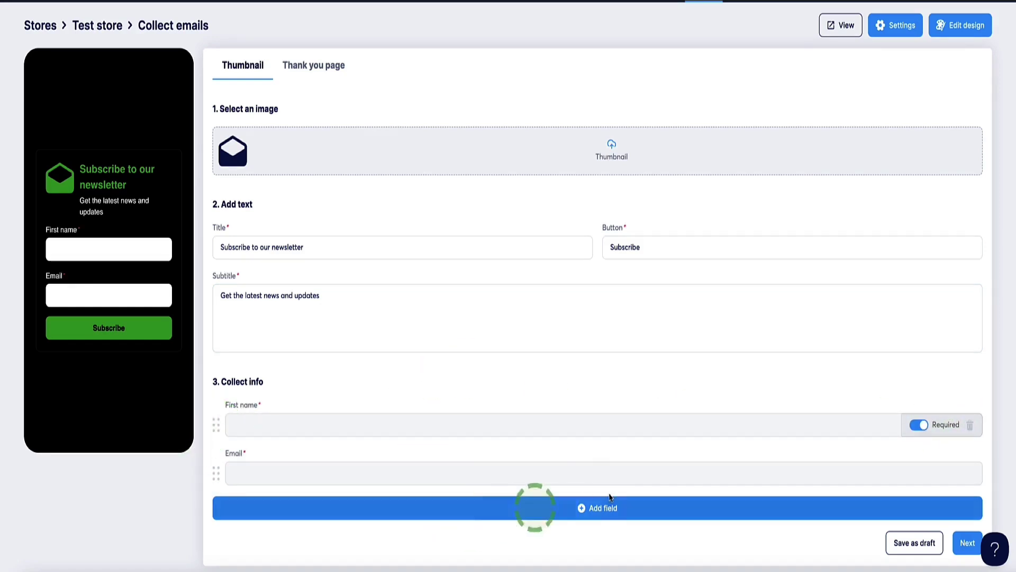
- Browse the extra field types without adding one, then continue to the Thank you page
left_click(611, 510)
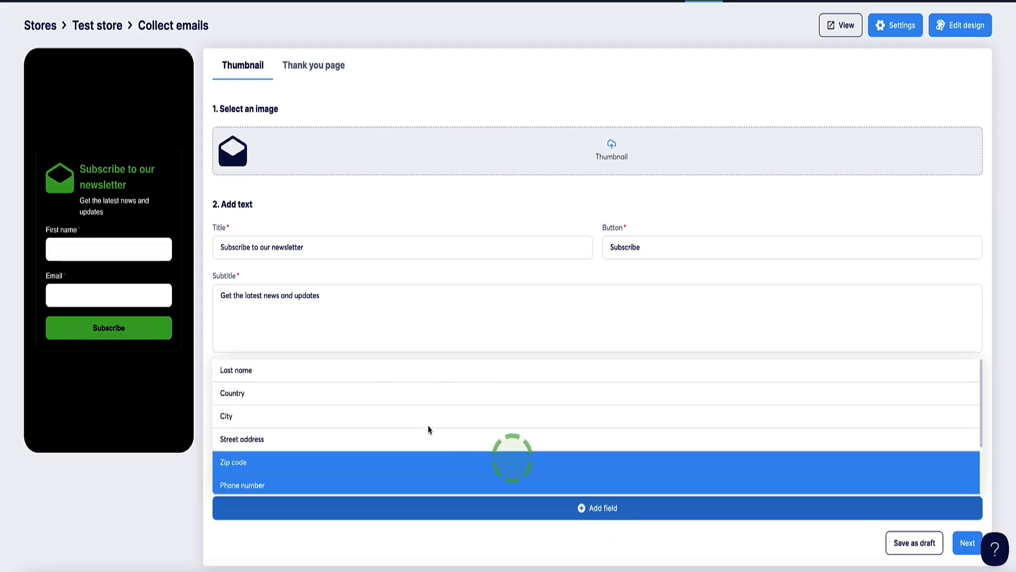
scroll(429, 428, "down", 1)
scroll(428, 428, "down", 2)
scroll(370, 429, "up", 3)
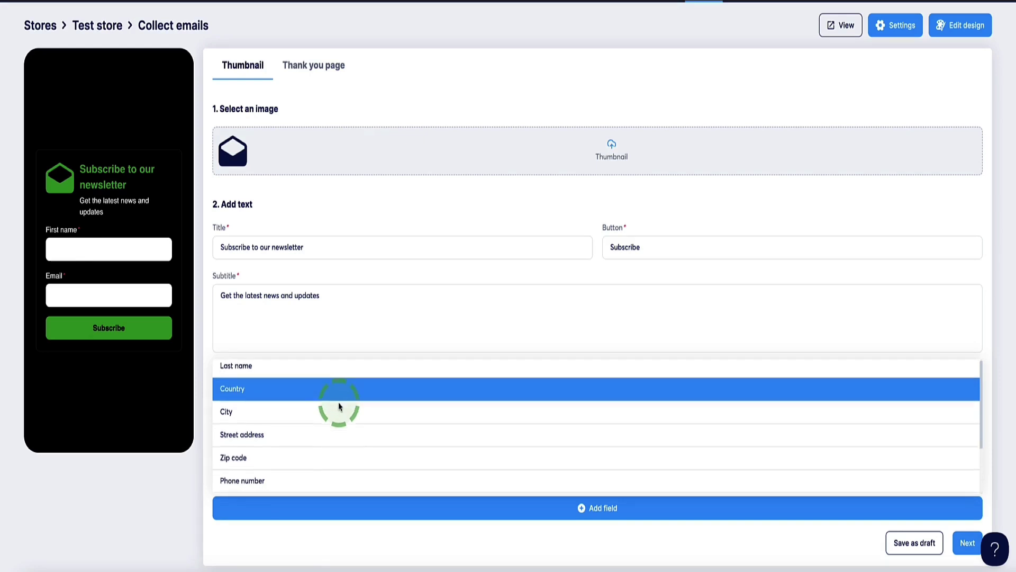
scroll(338, 402, "down", 2)
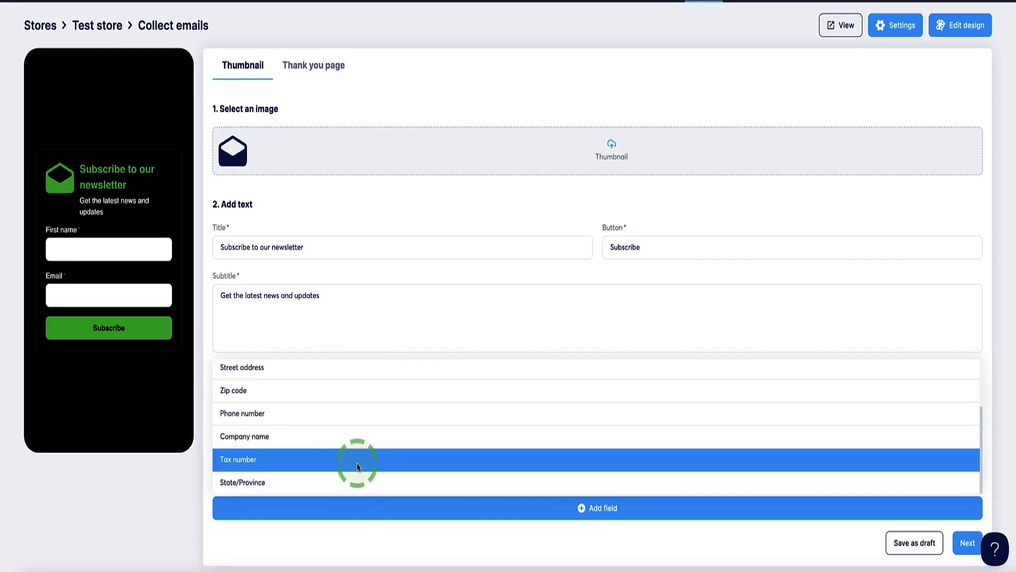
scroll(358, 466, "up", 2)
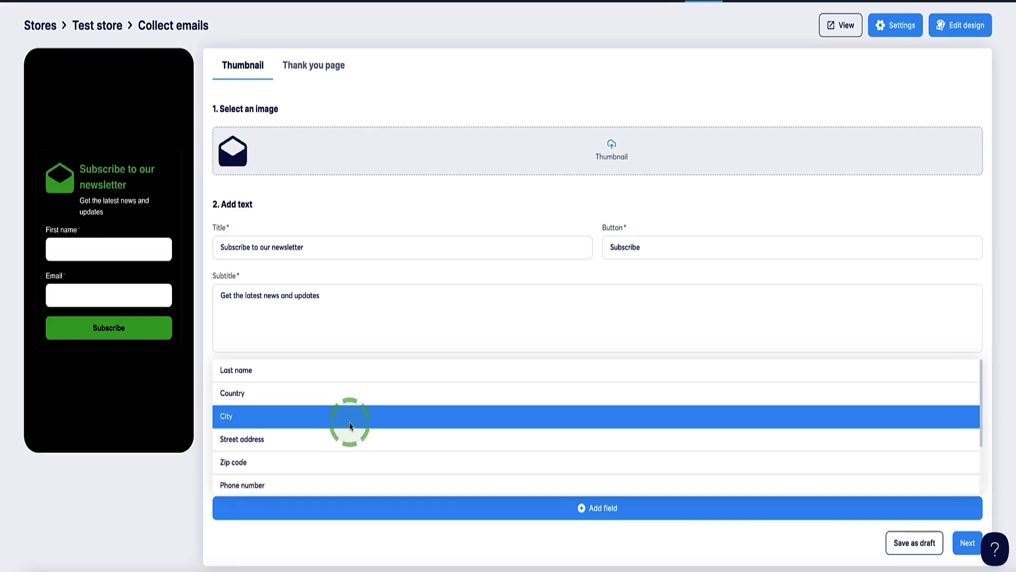
left_click(365, 356)
left_click(972, 543)
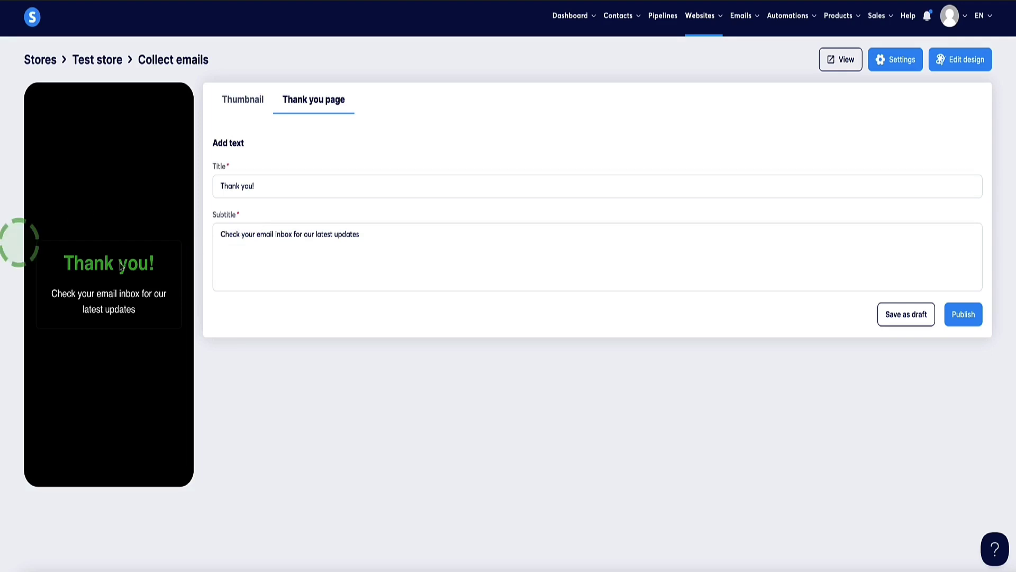
- Publish the newsletter signup after reviewing its 'Thank you!' title and subtitle
left_click_drag(263, 186, 207, 182)
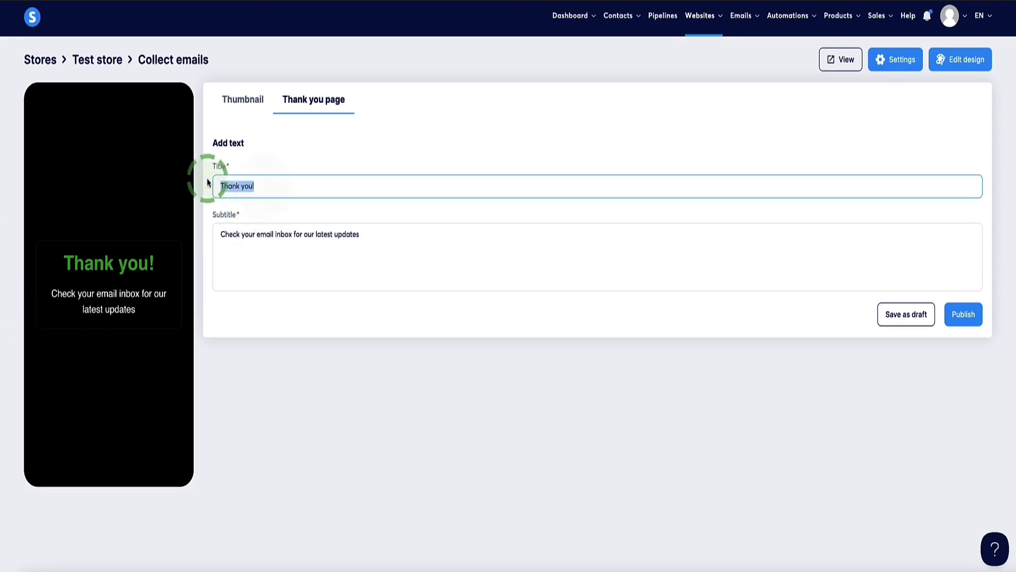
left_click_drag(361, 234, 216, 232)
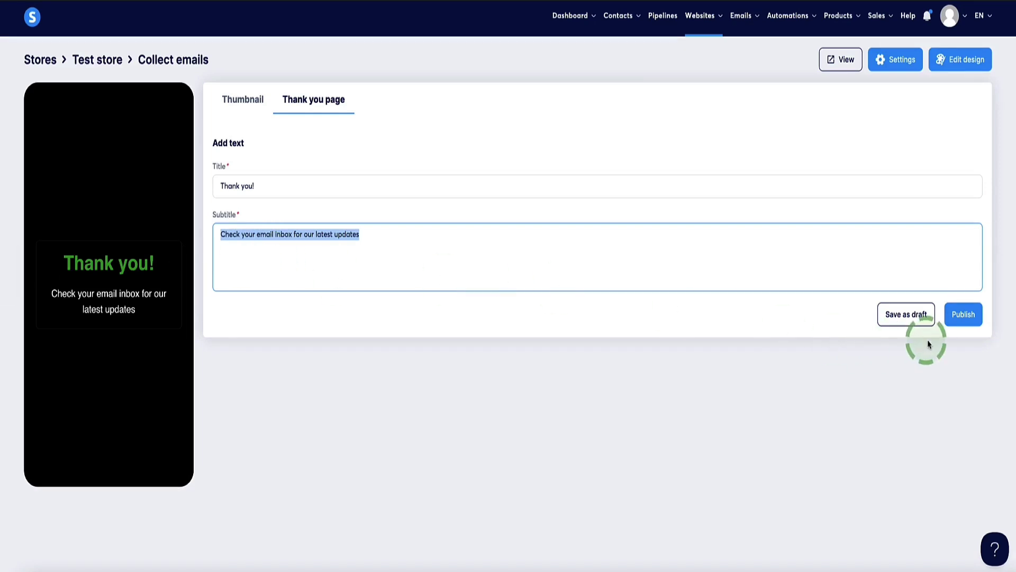
left_click(952, 315)
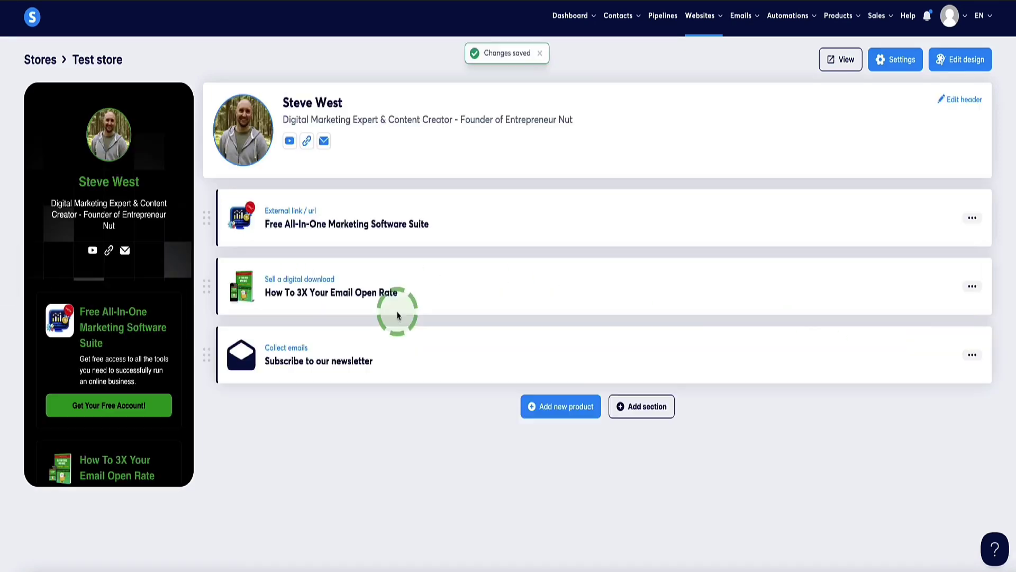
- Move the Collect emails product to the top of the Test store's product list
scroll(107, 336, "down", 8)
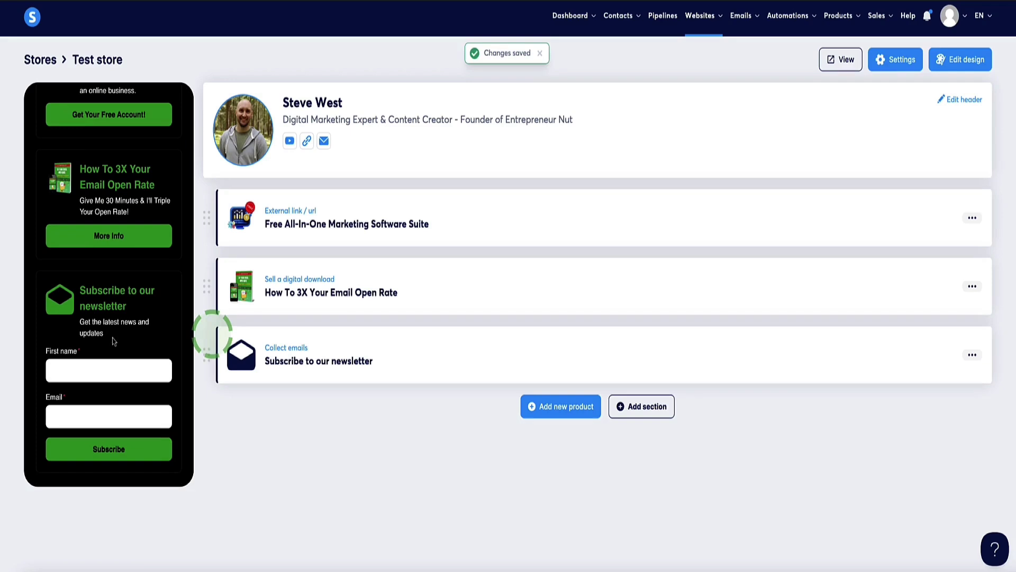
scroll(112, 341, "up", 5)
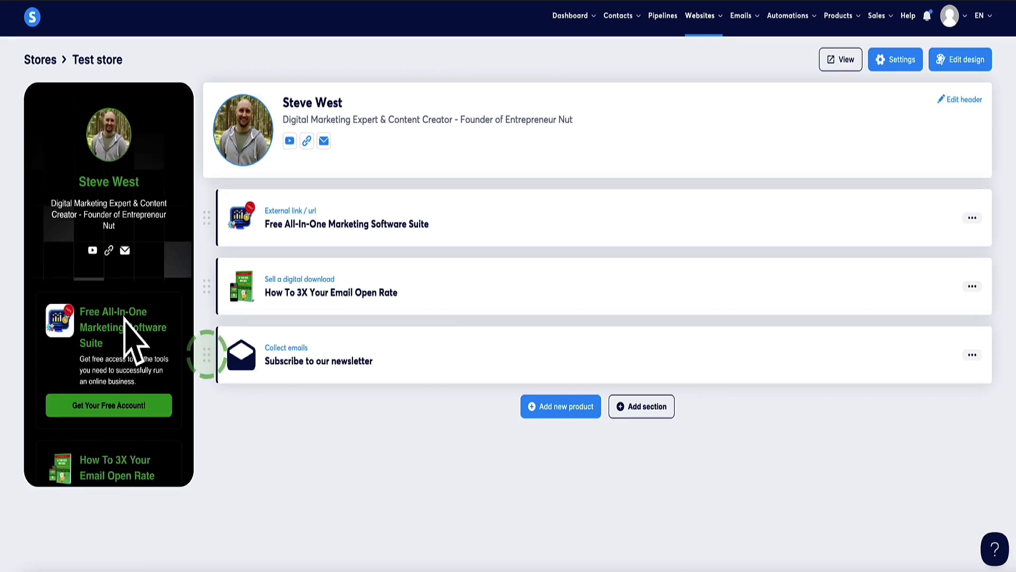
scroll(125, 318, "down", 4)
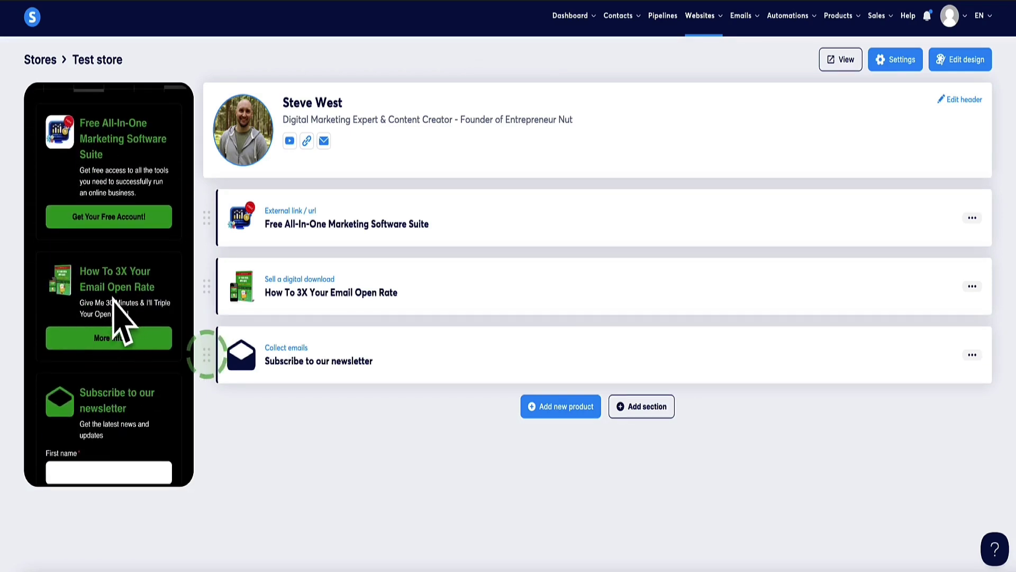
scroll(122, 285, "down", 2)
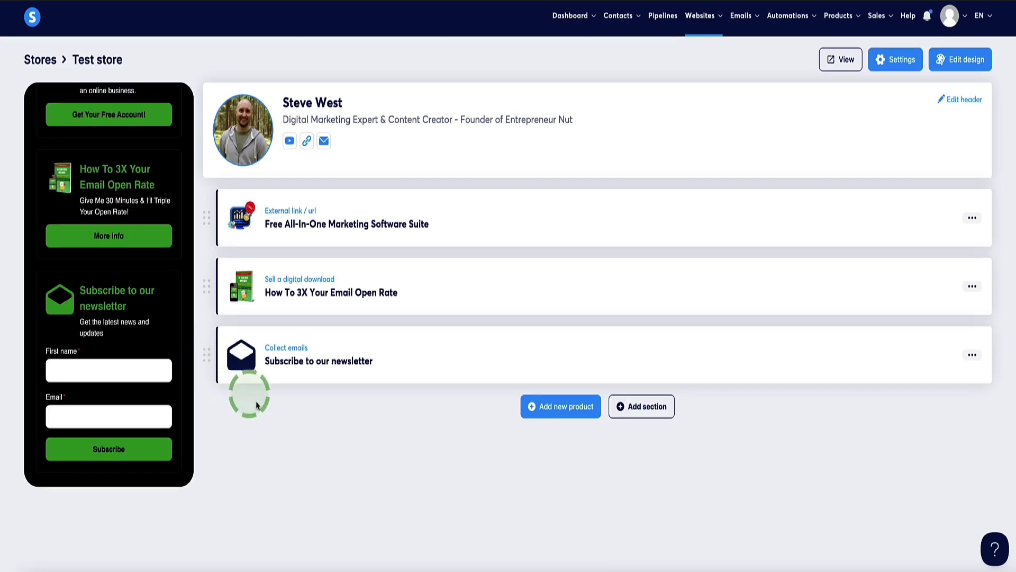
left_click_drag(207, 353, 216, 189)
left_click(478, 400)
left_click(222, 409)
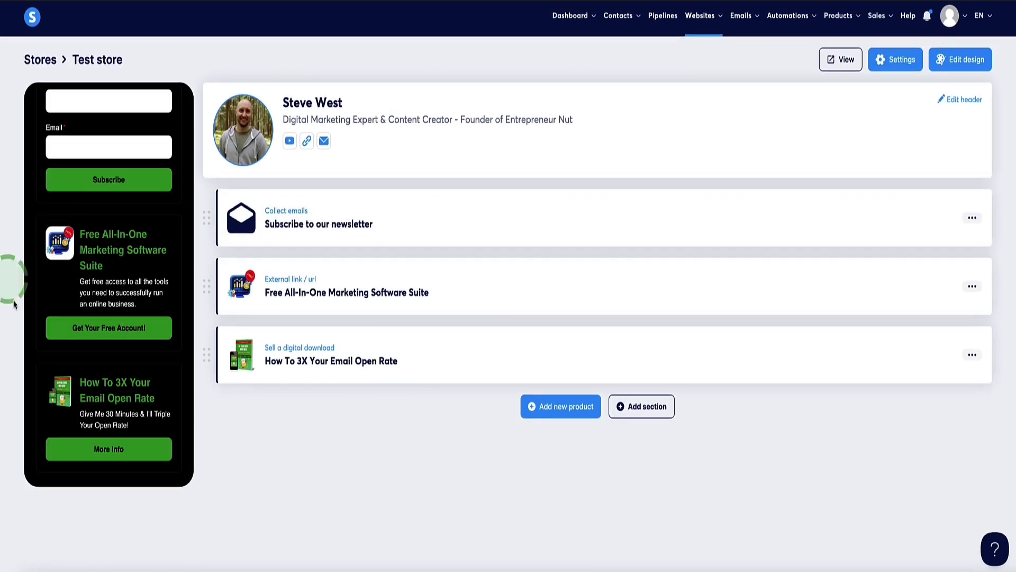
- Add a 'Join Our Community!' section and move it to the top of the store
left_click(640, 407)
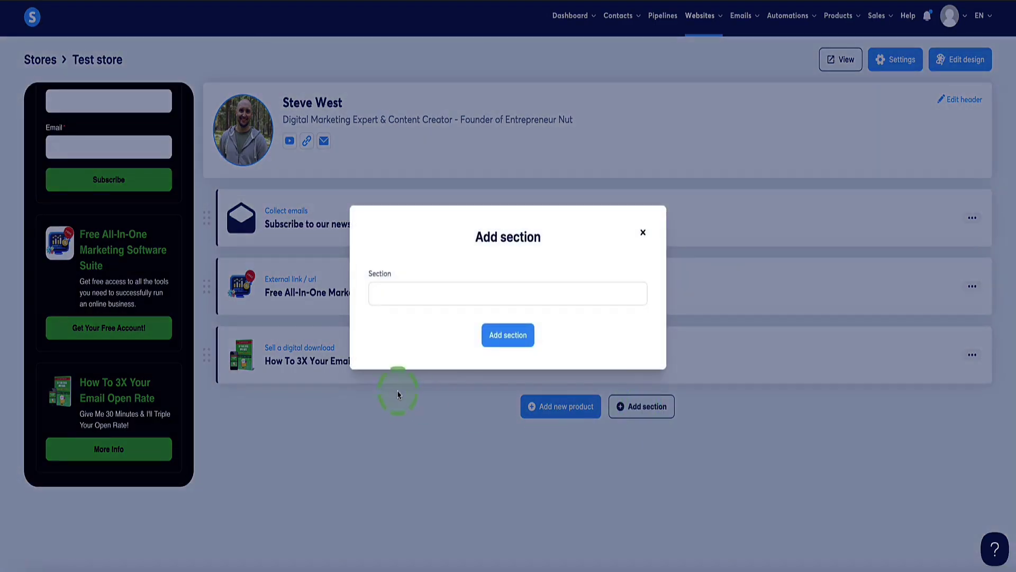
left_click(422, 296)
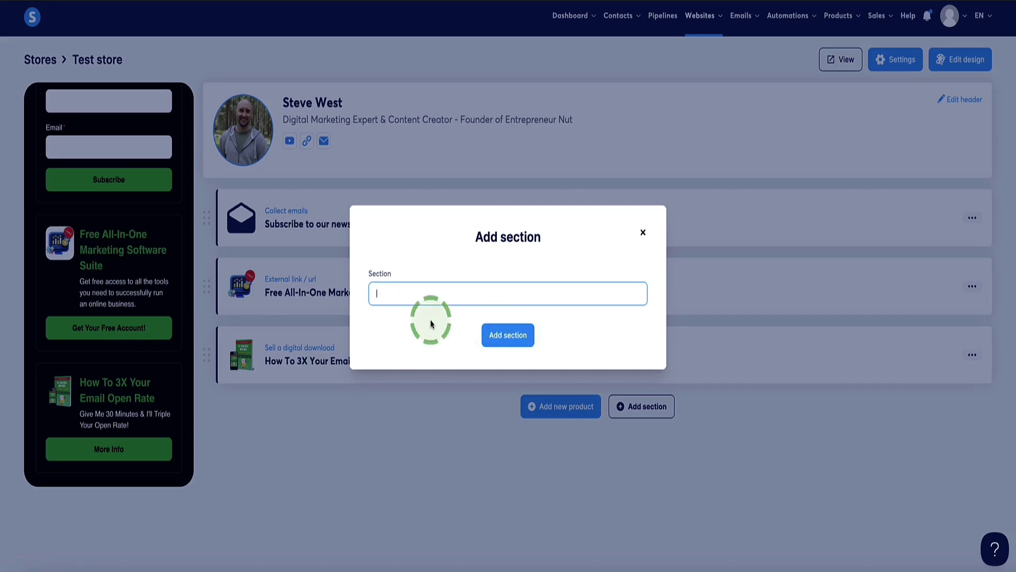
left_click(506, 337)
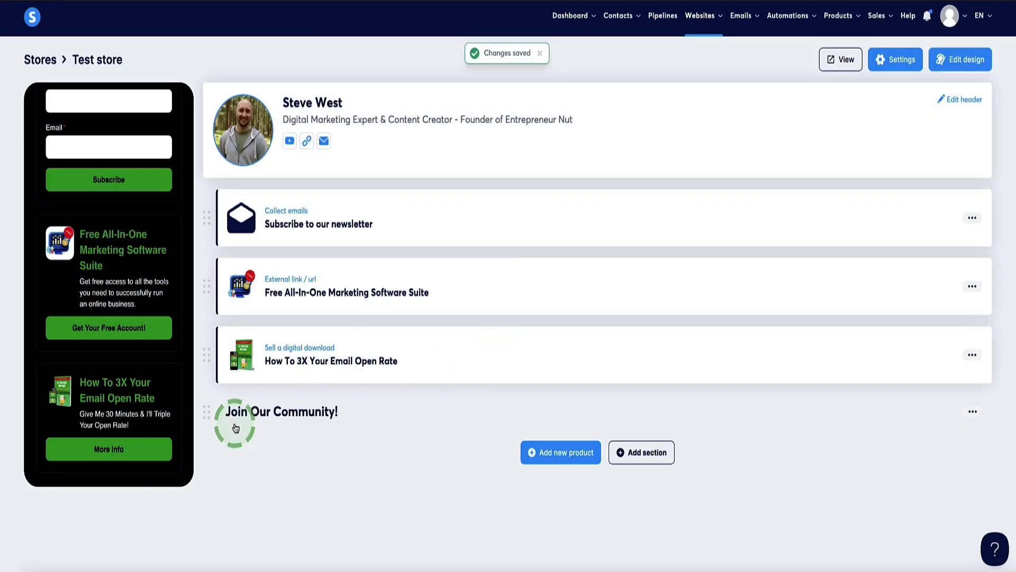
left_click_drag(236, 428, 197, 226)
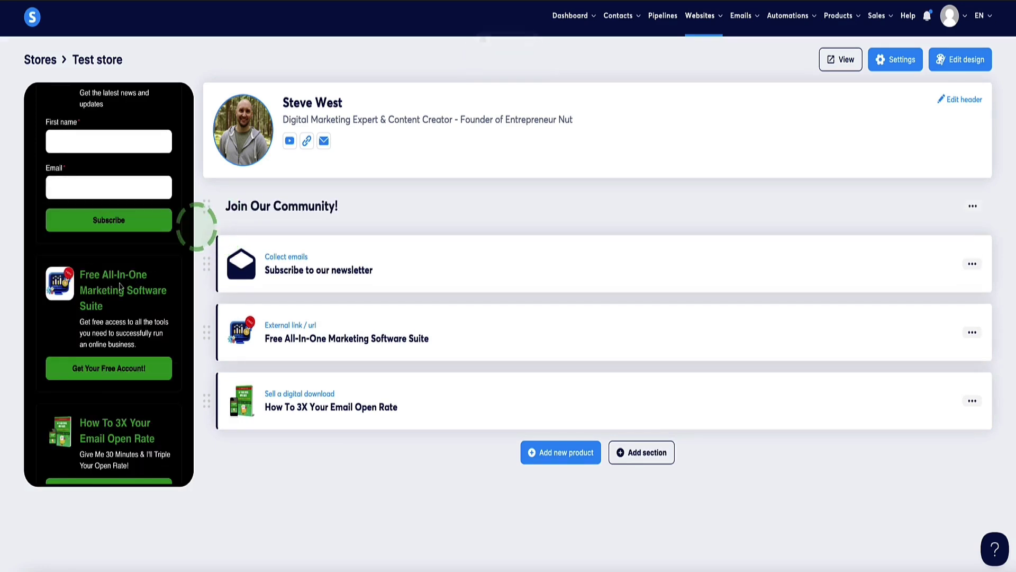
scroll(122, 283, "up", 4)
scroll(107, 287, "down", 1)
scroll(107, 287, "down", 1)
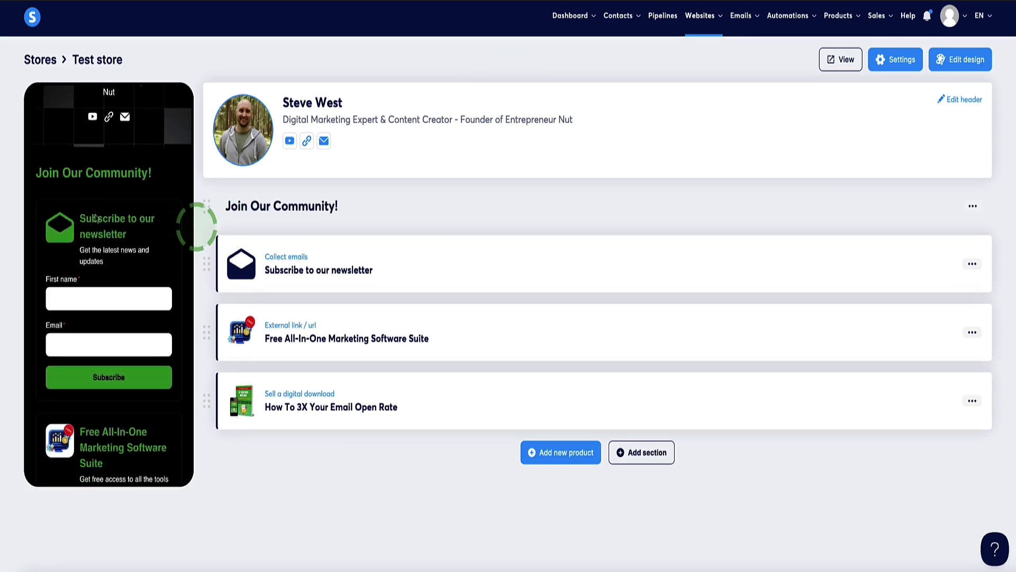
scroll(87, 259, "down", 1)
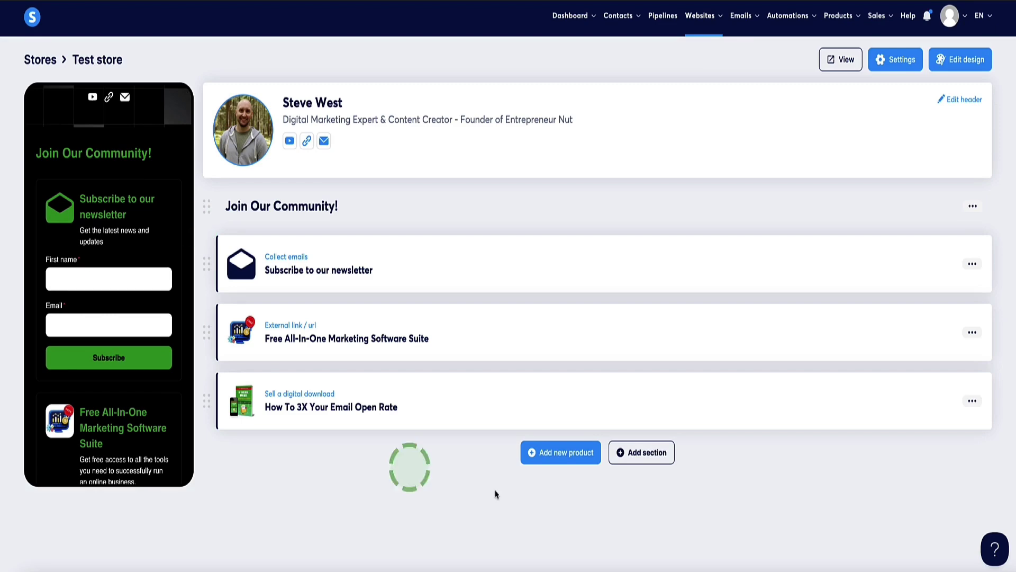
- Add a 'Resources & Tools' section and place it above the two remaining products
left_click(661, 458)
left_click(420, 293)
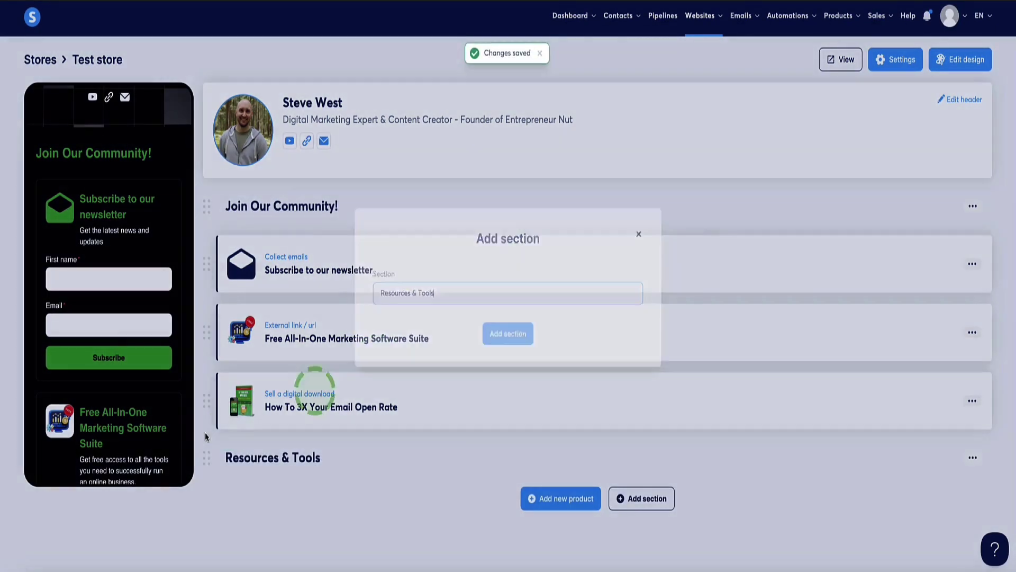
left_click_drag(201, 461, 200, 275)
scroll(106, 290, "up", 3)
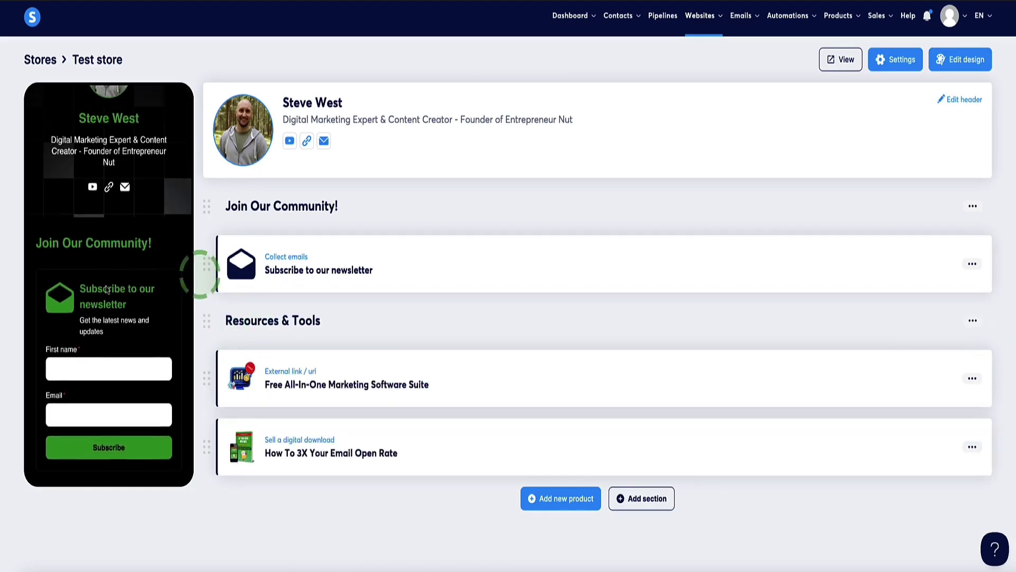
scroll(110, 291, "down", 5)
scroll(113, 293, "down", 3)
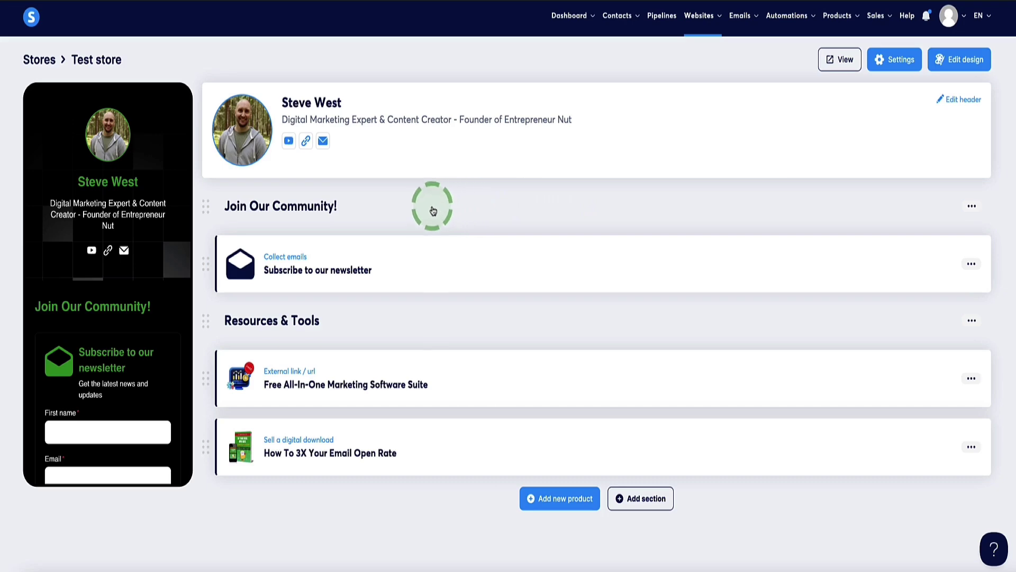
- Add a new 'Sell a digital download' product to the Test store
left_click(566, 499)
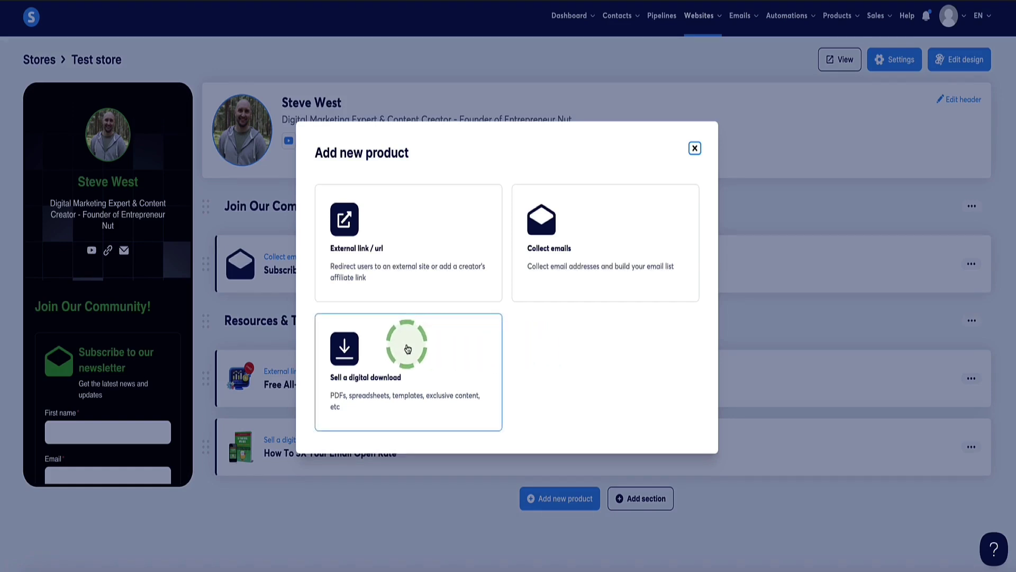
left_click(366, 381)
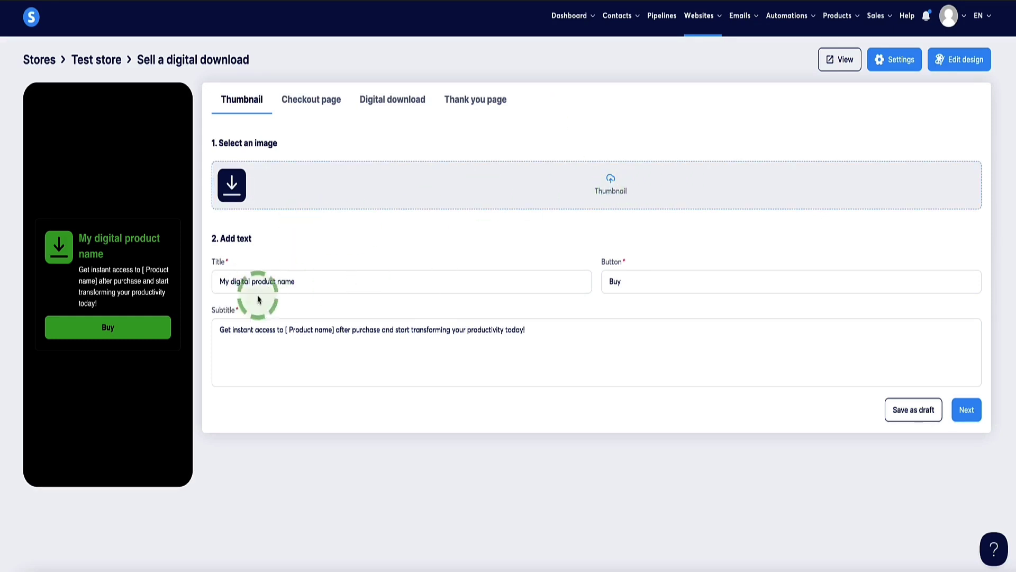
- Advance the digital download to its Checkout page and review the default description text
left_click_drag(522, 336, 358, 240)
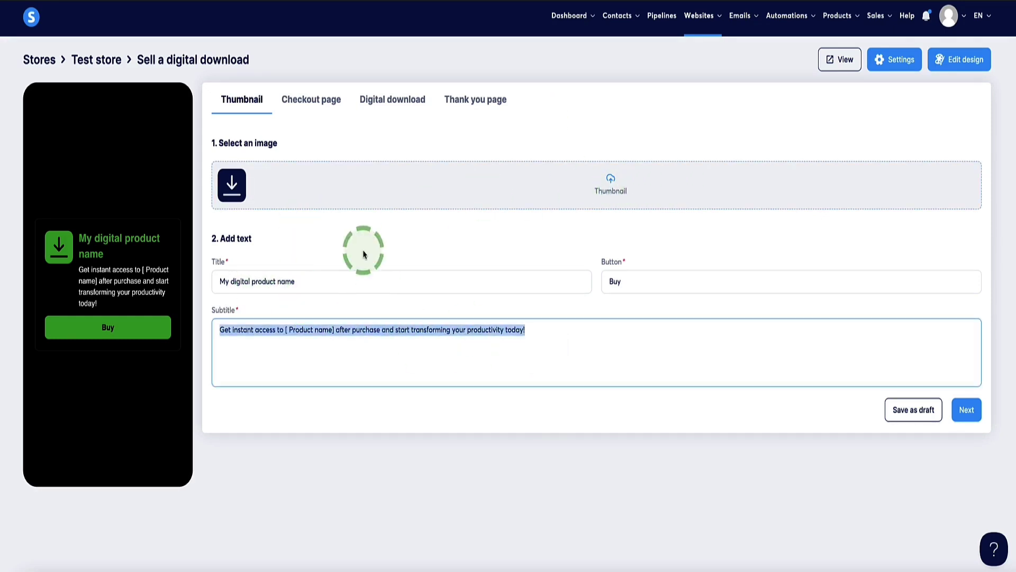
left_click(955, 417)
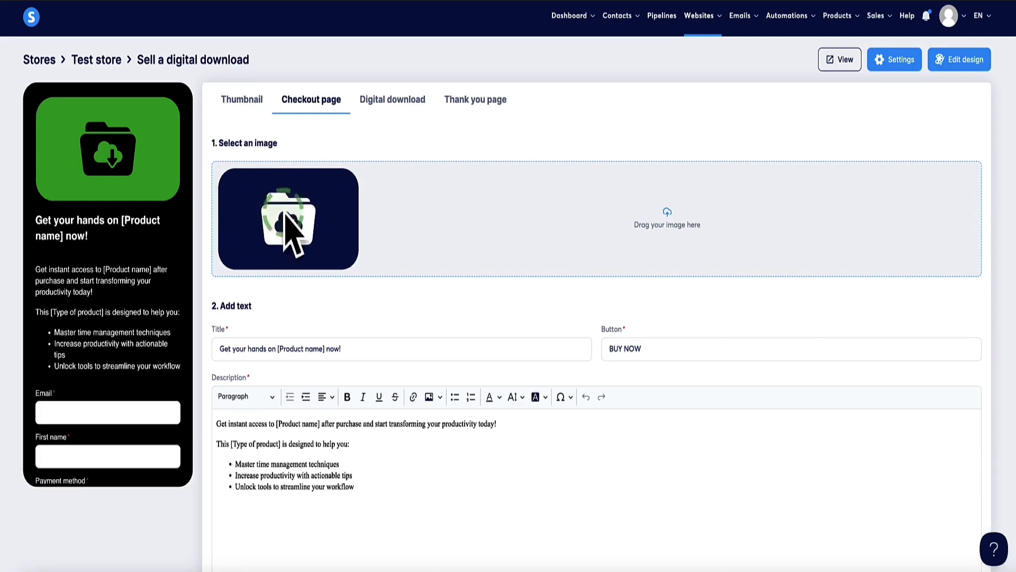
scroll(421, 259, "down", 2)
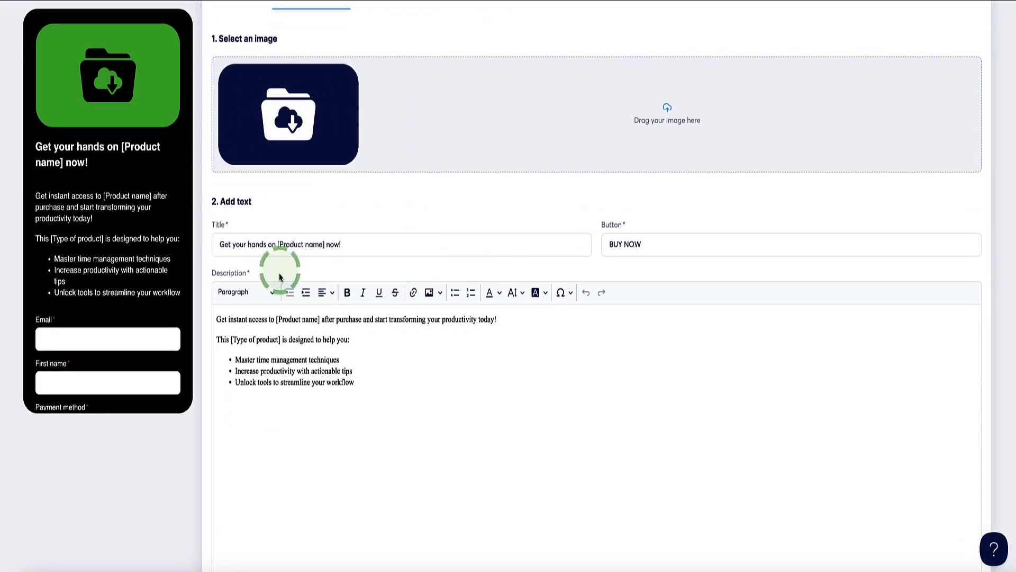
left_click_drag(431, 386, 219, 308)
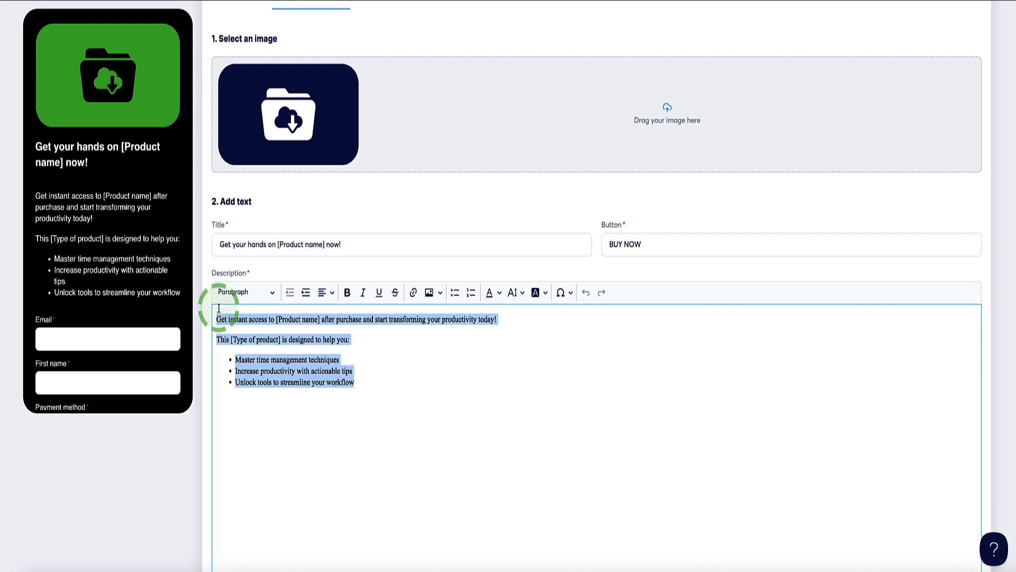
scroll(243, 320, "down", 1)
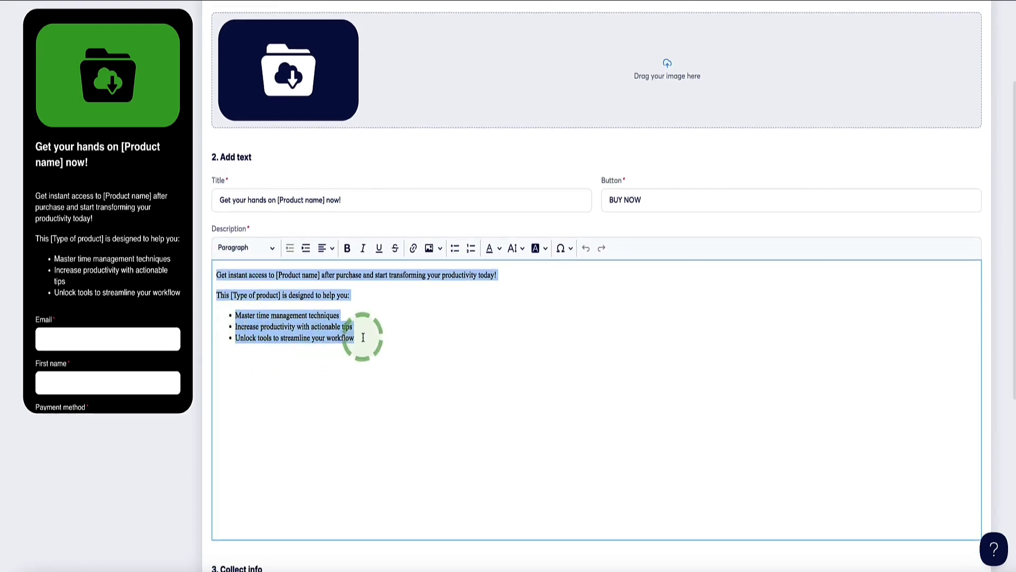
left_click(371, 341)
scroll(376, 341, "down", 1)
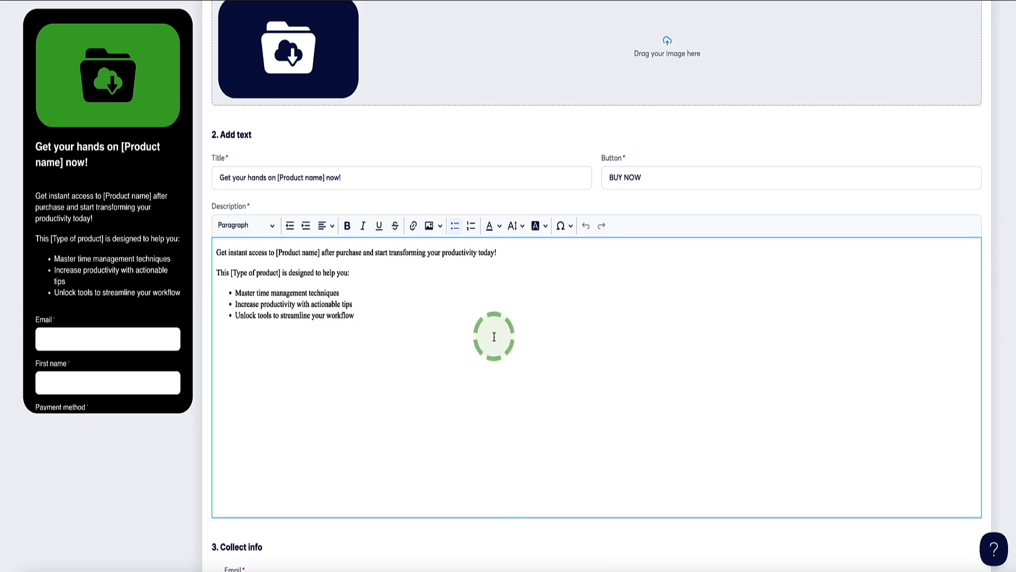
left_click_drag(385, 348, 219, 250)
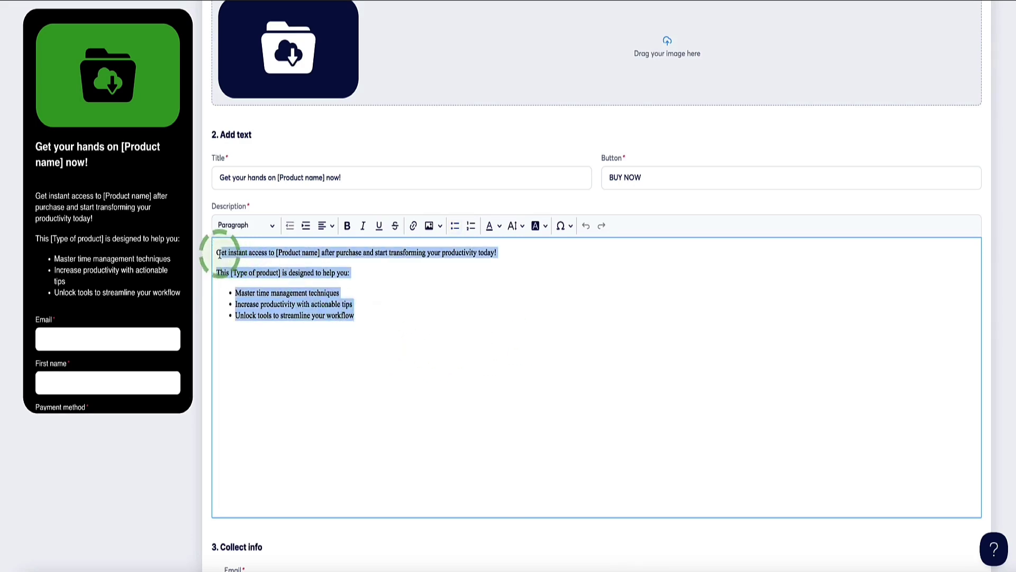
left_click(367, 319)
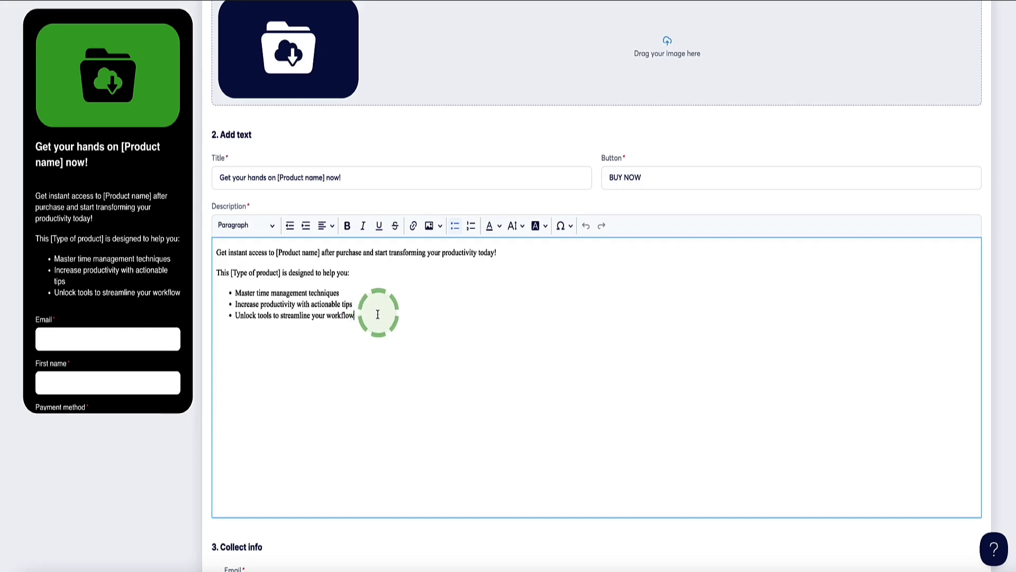
scroll(370, 321, "down", 5)
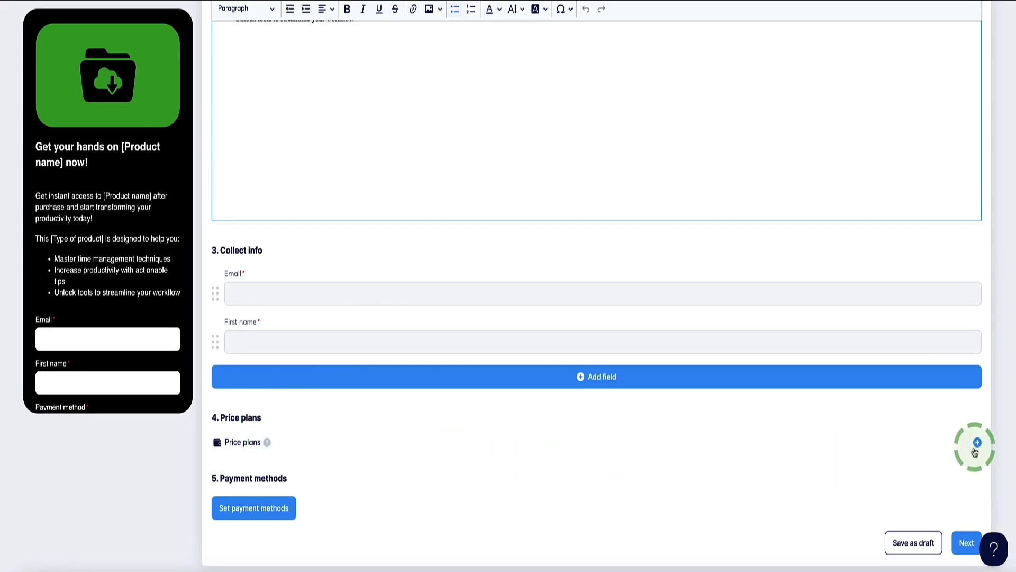
scroll(352, 436, "up", 7)
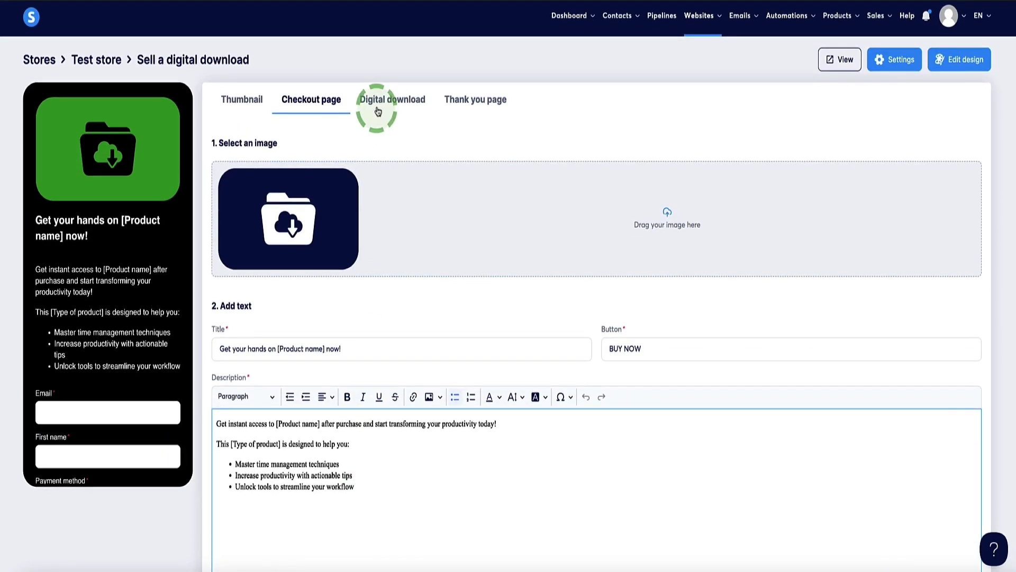
- Open the Digital download tab and cancel the file upload without choosing a file
left_click(379, 102)
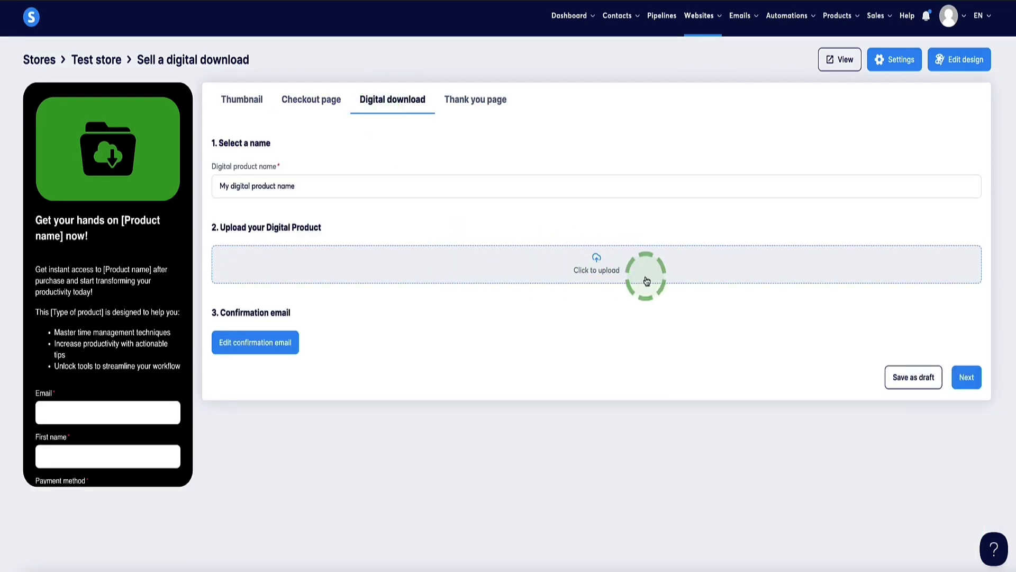
left_click(598, 266)
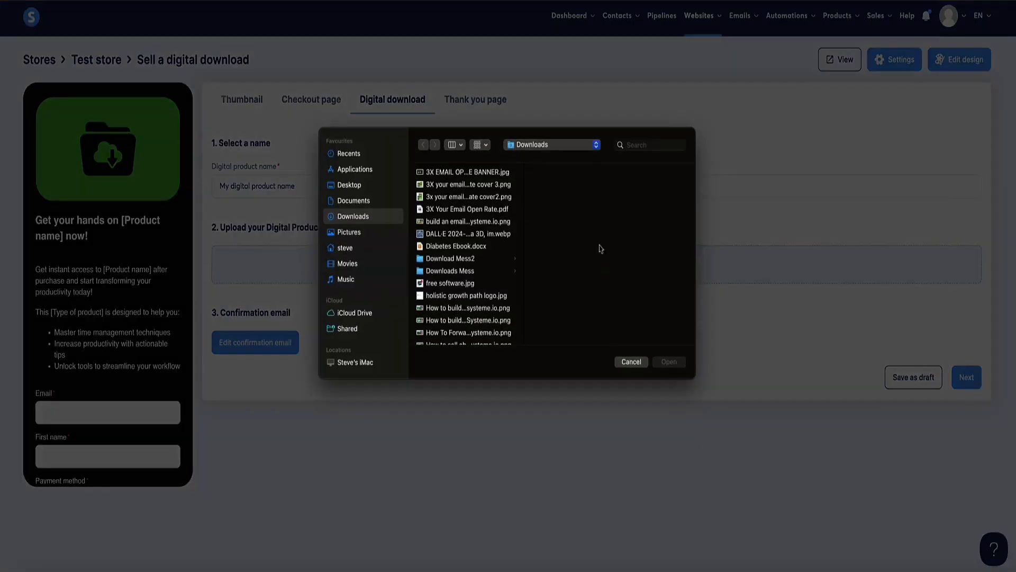
left_click(630, 362)
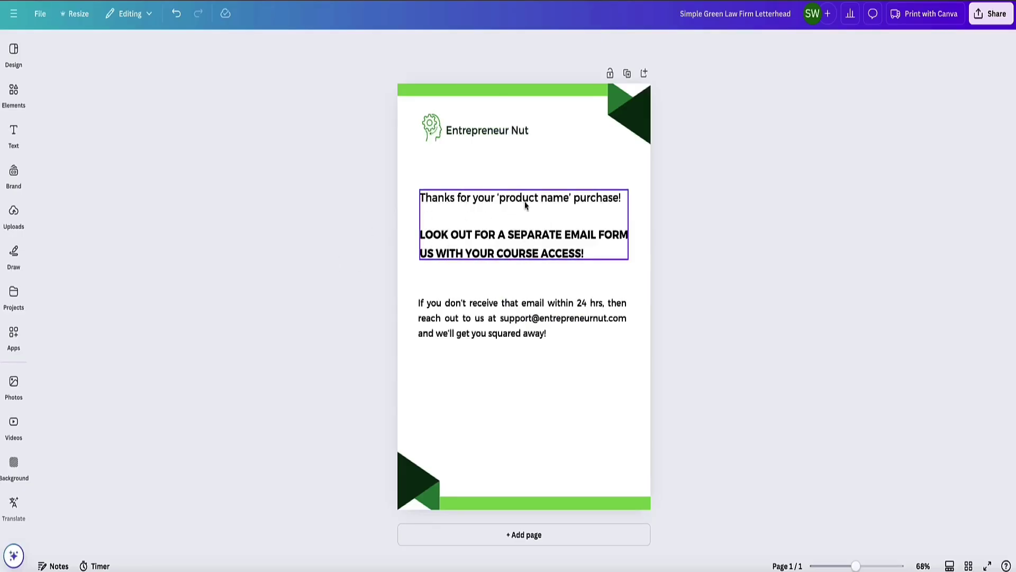
- Review the Canva letter's course access notice and support paragraph without changing them
left_click(590, 253)
left_click(589, 254)
left_click_drag(589, 254, 416, 243)
left_click(446, 311)
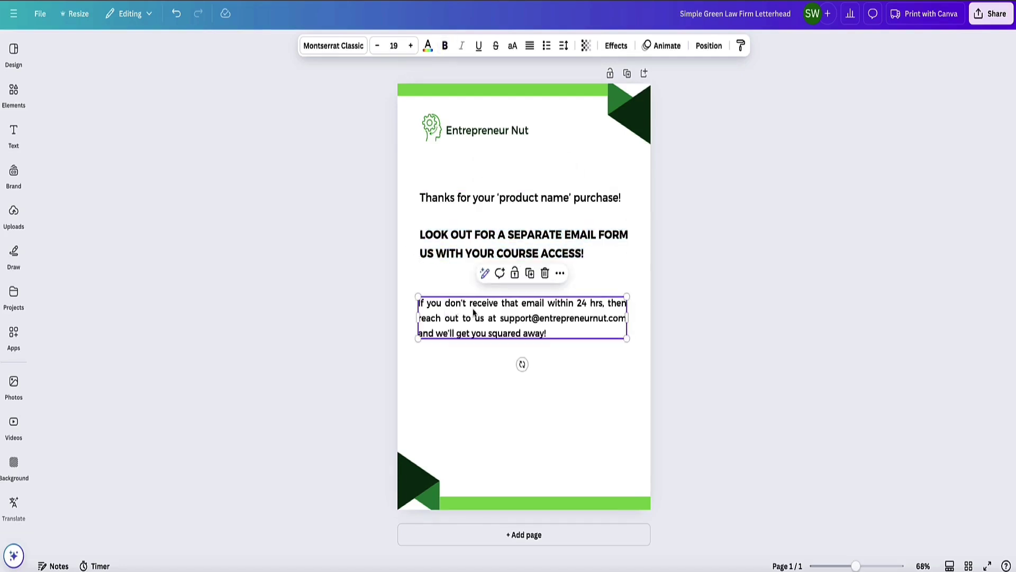
left_click(472, 308)
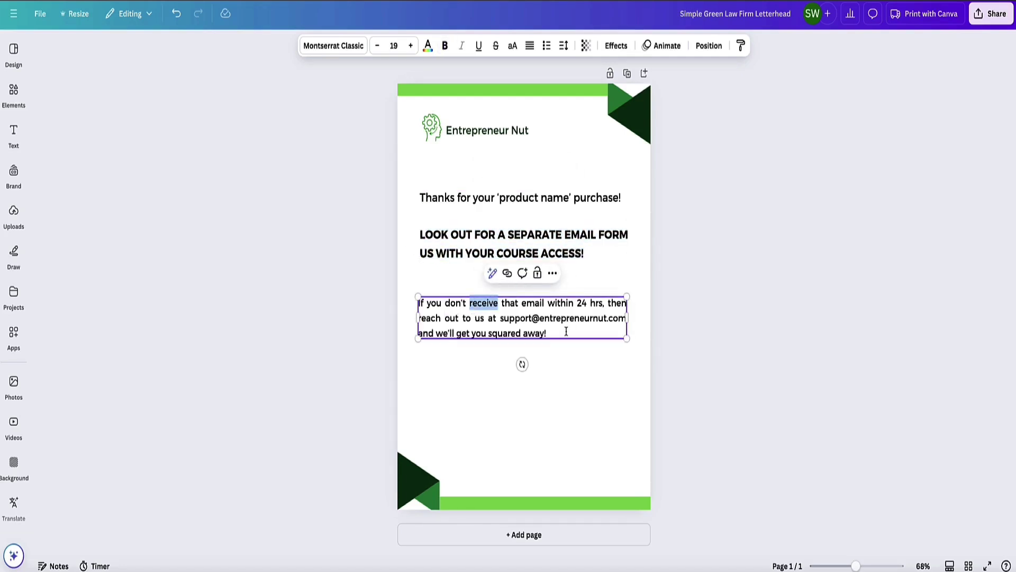
left_click_drag(566, 331, 613, 328)
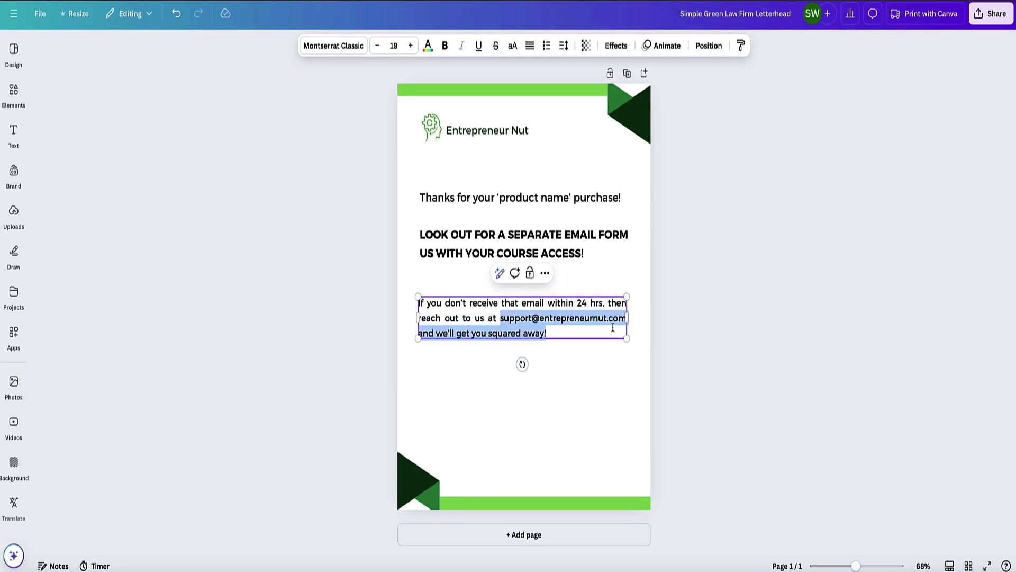
key("Right")
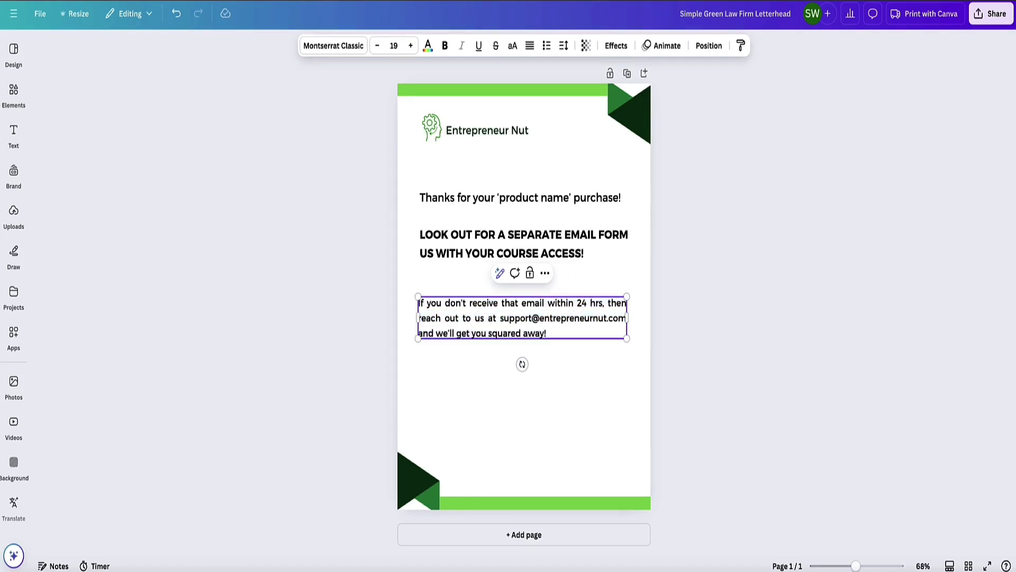
key("Escape")
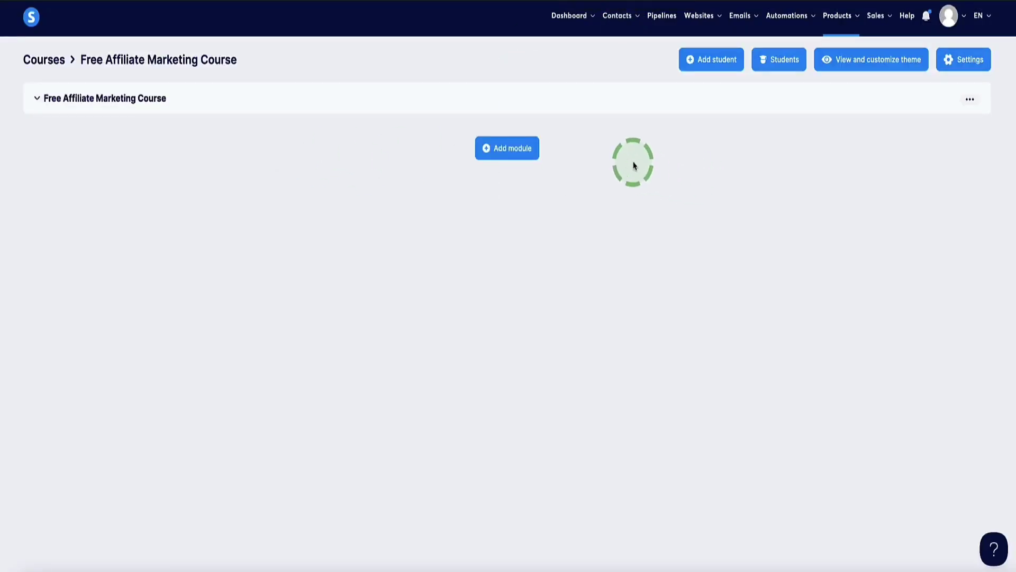
- Open the Add student form and keep Full access as the access type
left_click(731, 62)
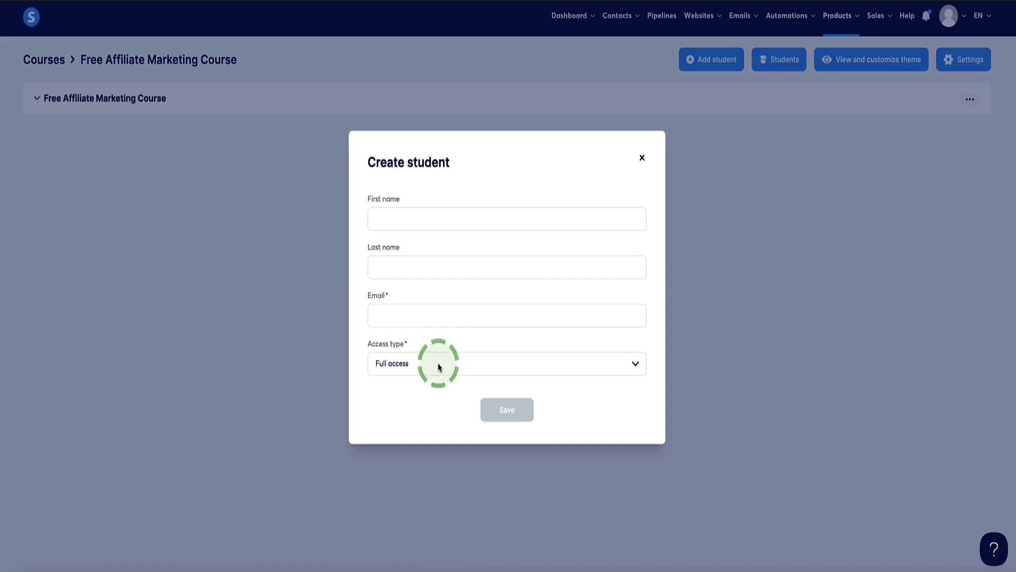
left_click(634, 365)
left_click(651, 389)
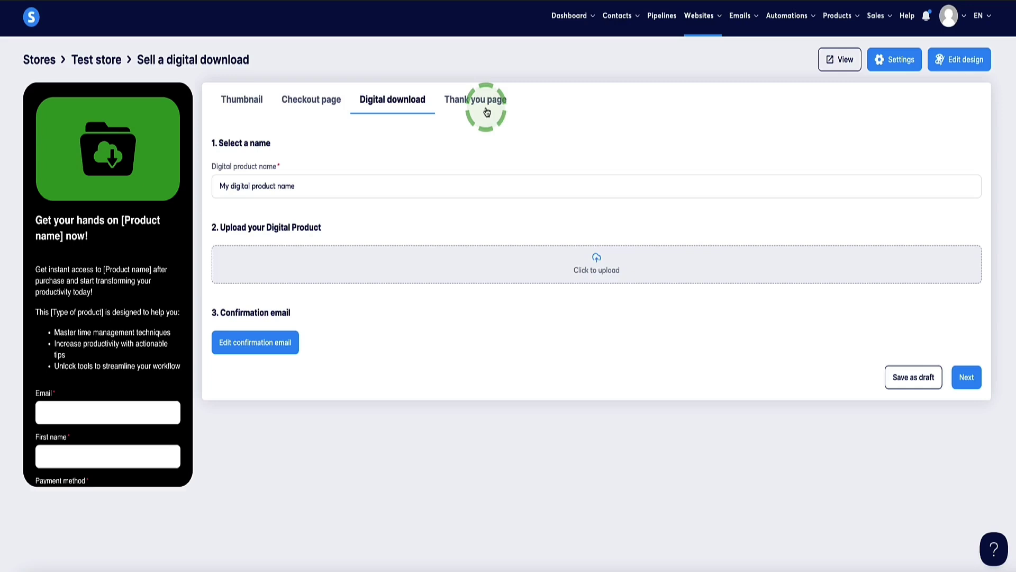
- Return to the Test store through Websites > Digital stores and bring up Add new product
mouse_move(699, 16)
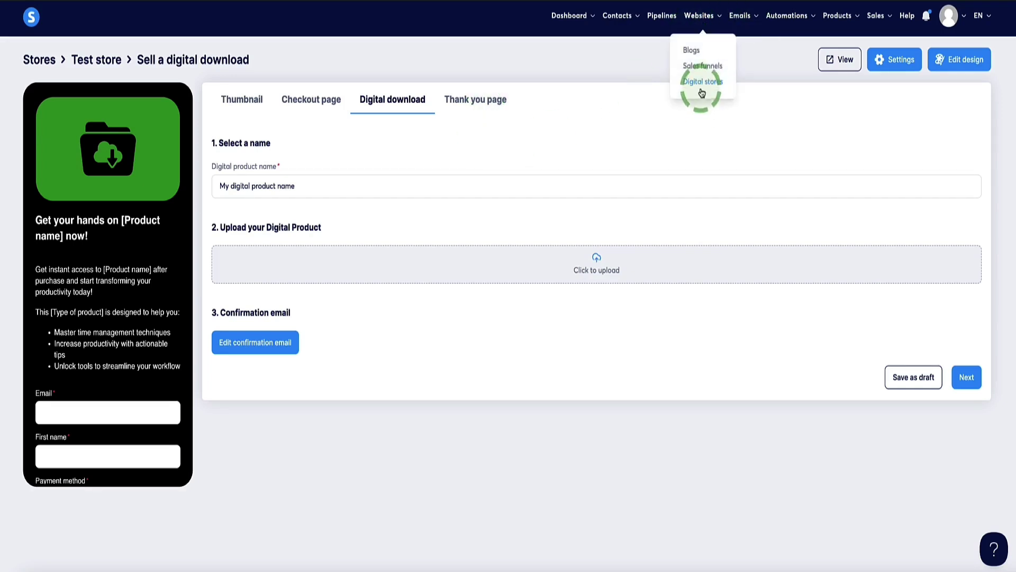
left_click(702, 92)
left_click(53, 126)
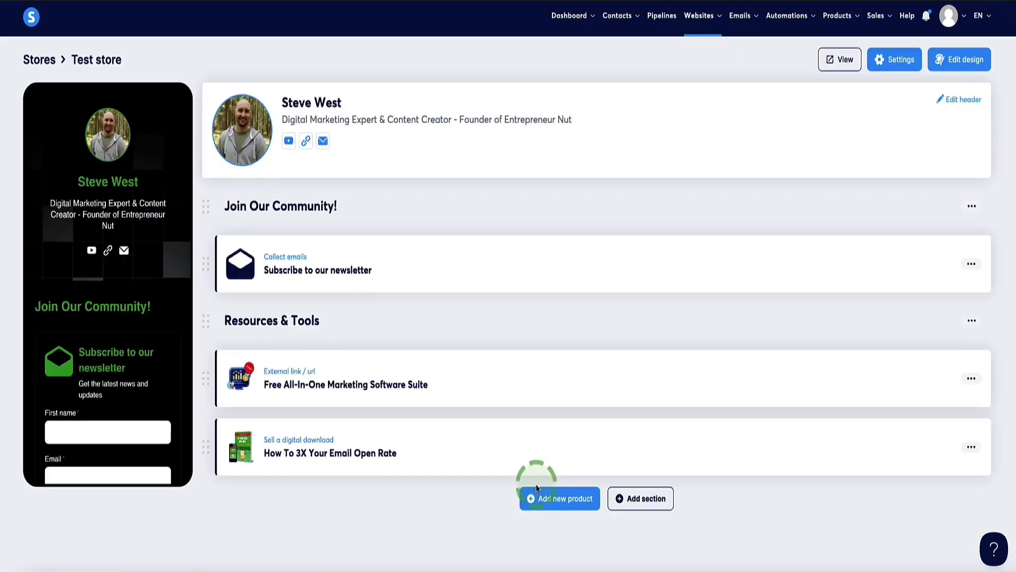
left_click(536, 488)
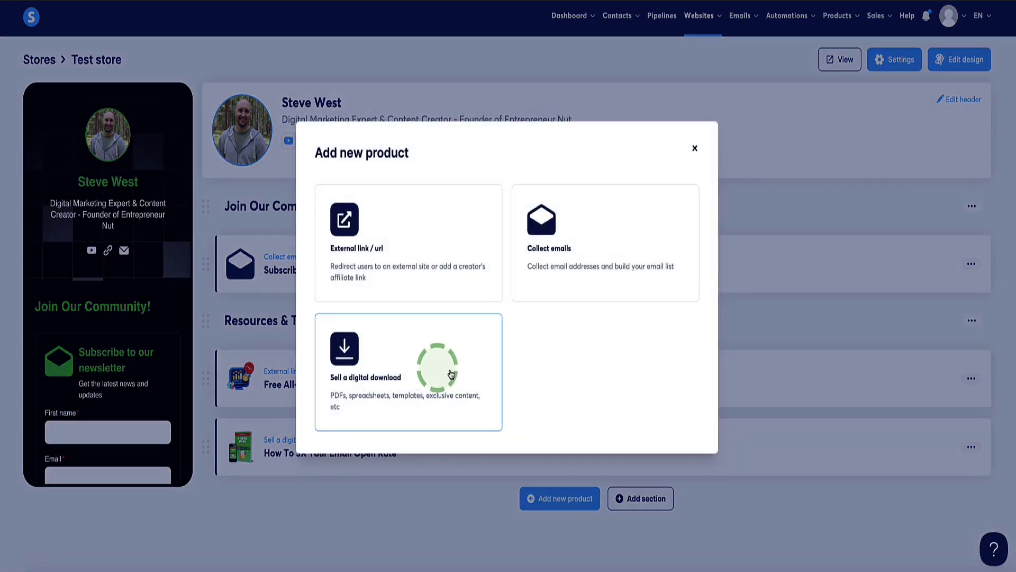
- Create an External link product and paste a copied sales page URL into its URL field
left_click(362, 245)
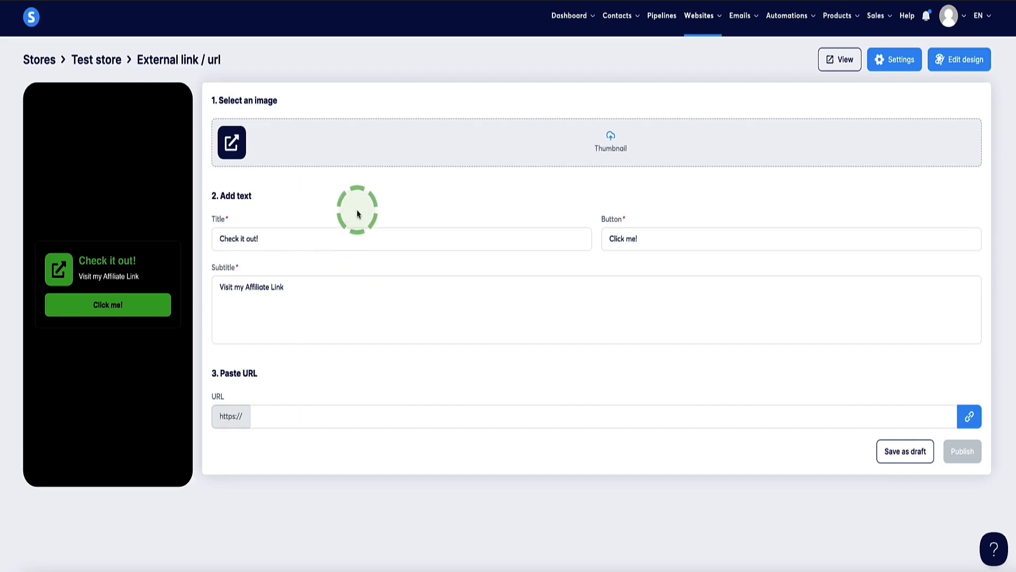
mouse_move(701, 18)
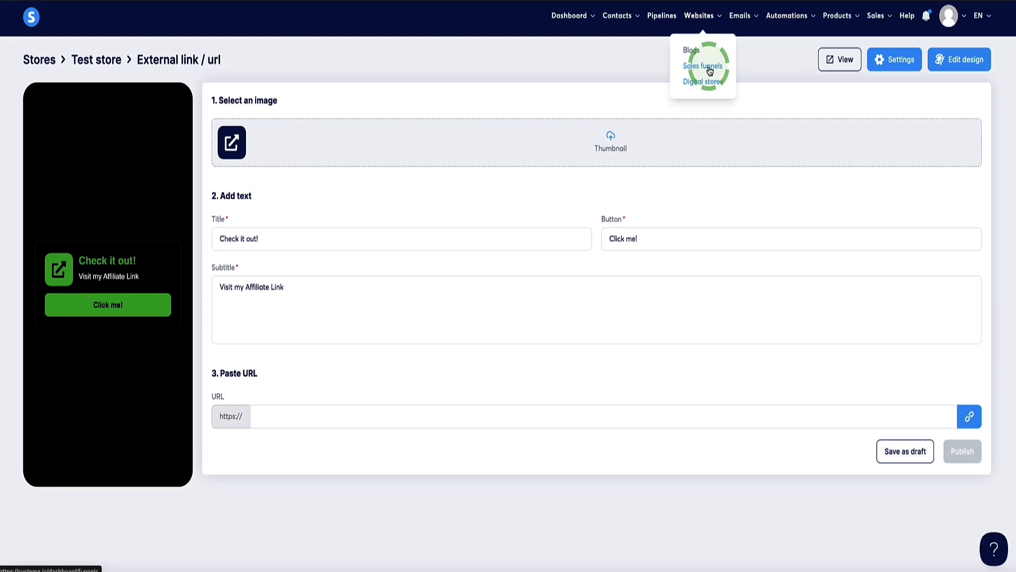
left_click(710, 70)
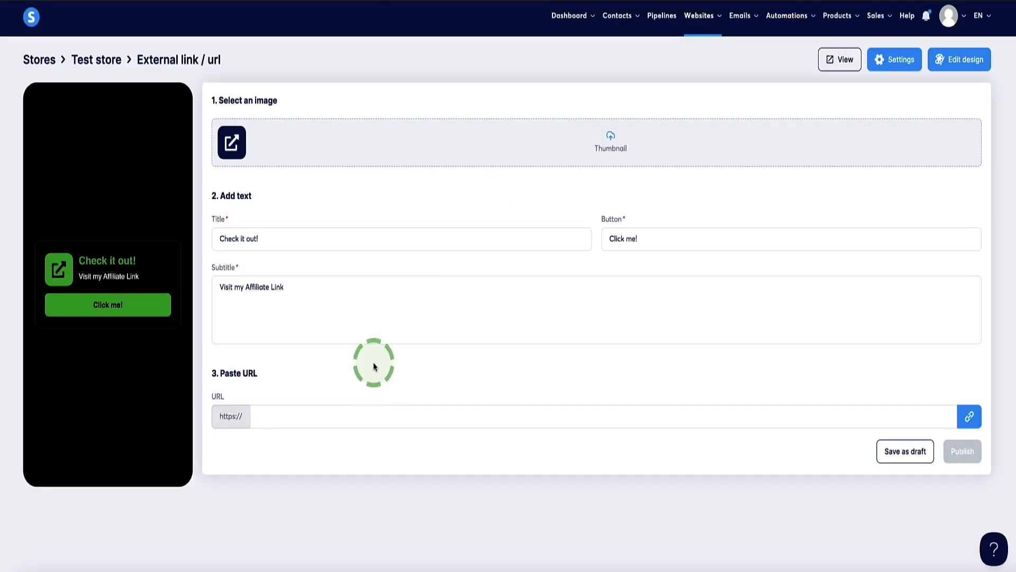
left_click(376, 415)
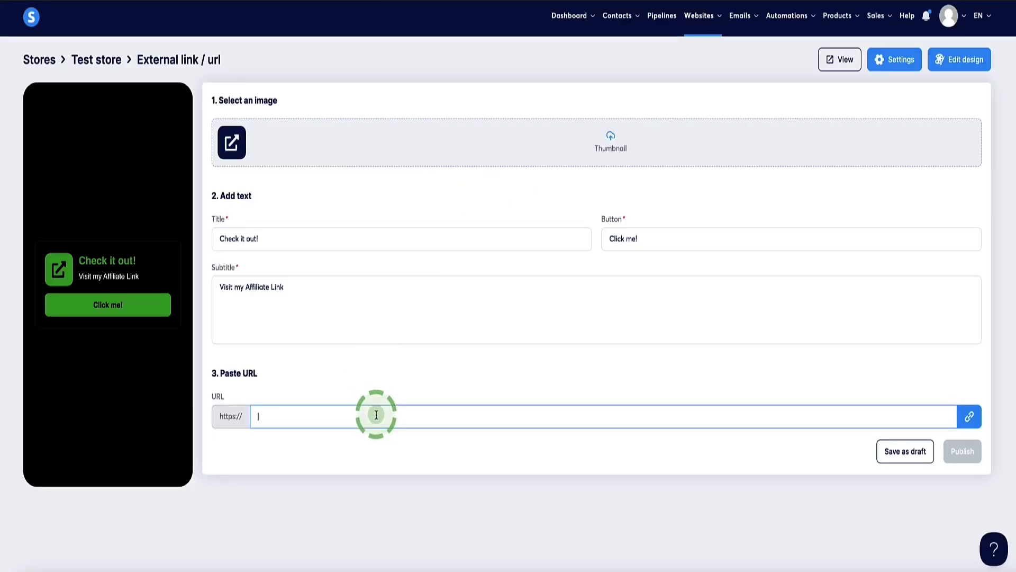
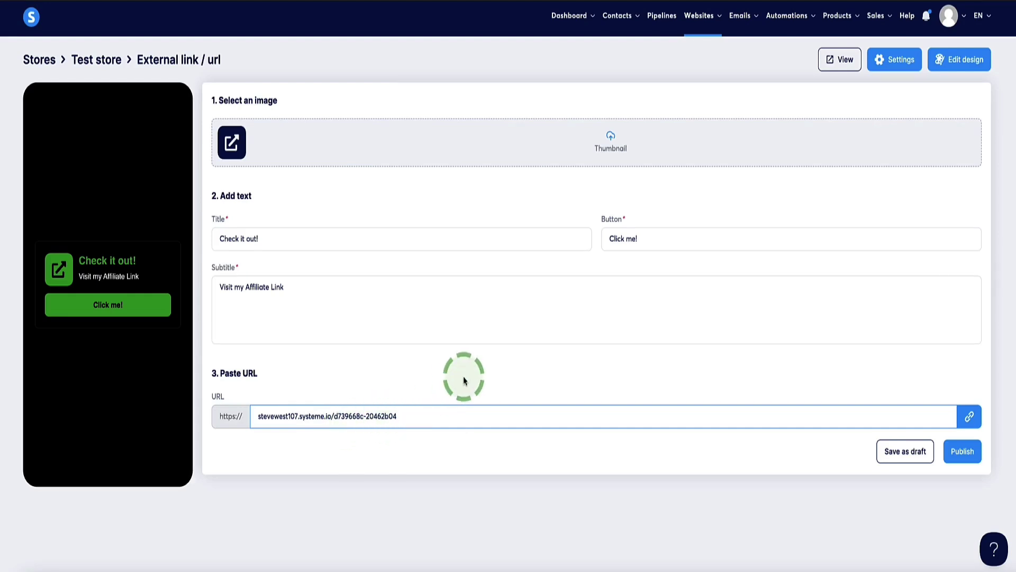
mouse_move(699, 26)
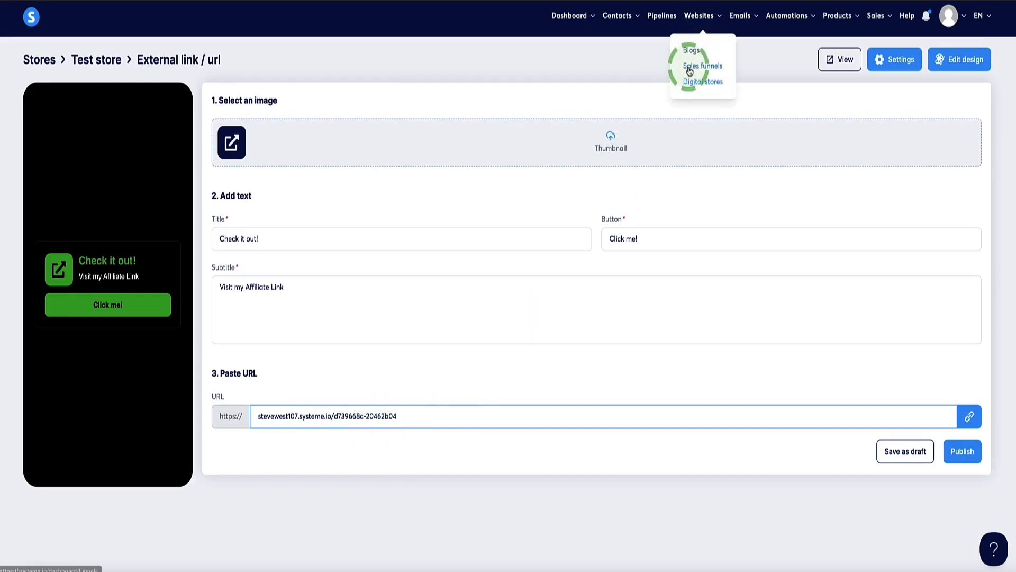
left_click(723, 70)
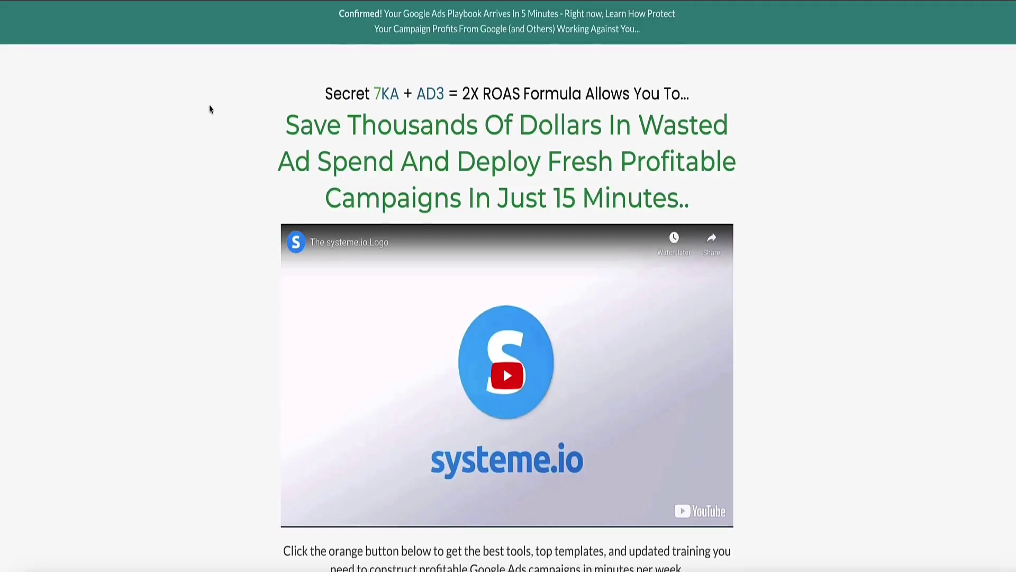
scroll(206, 109, "down", 20)
scroll(185, 110, "down", 20)
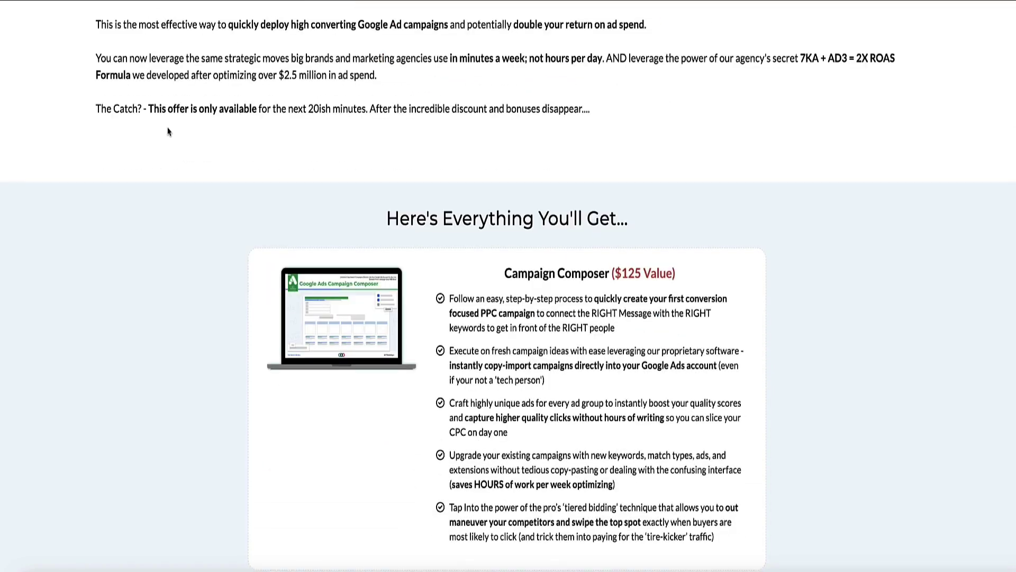
scroll(169, 131, "up", 1)
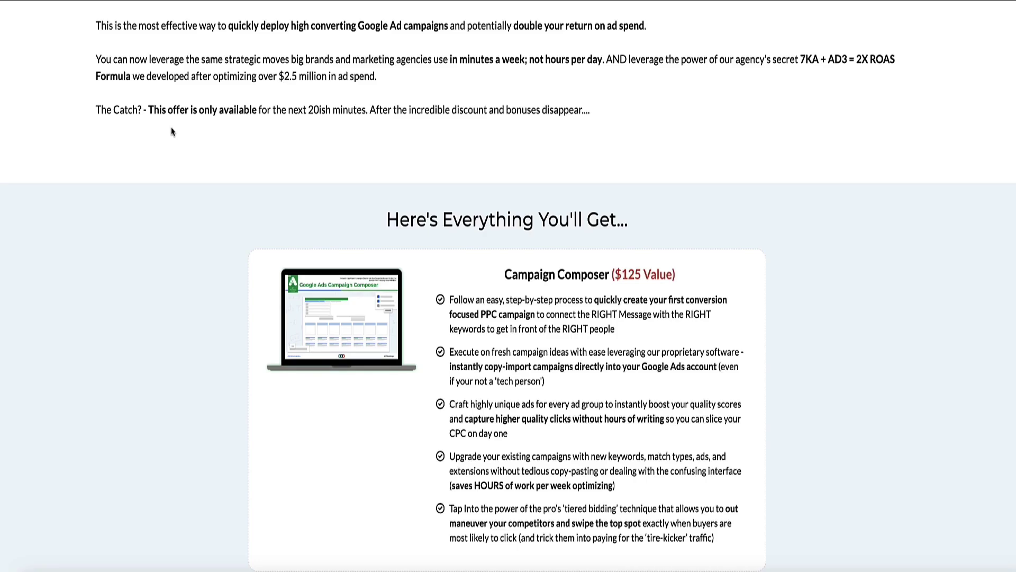
scroll(171, 131, "down", 15)
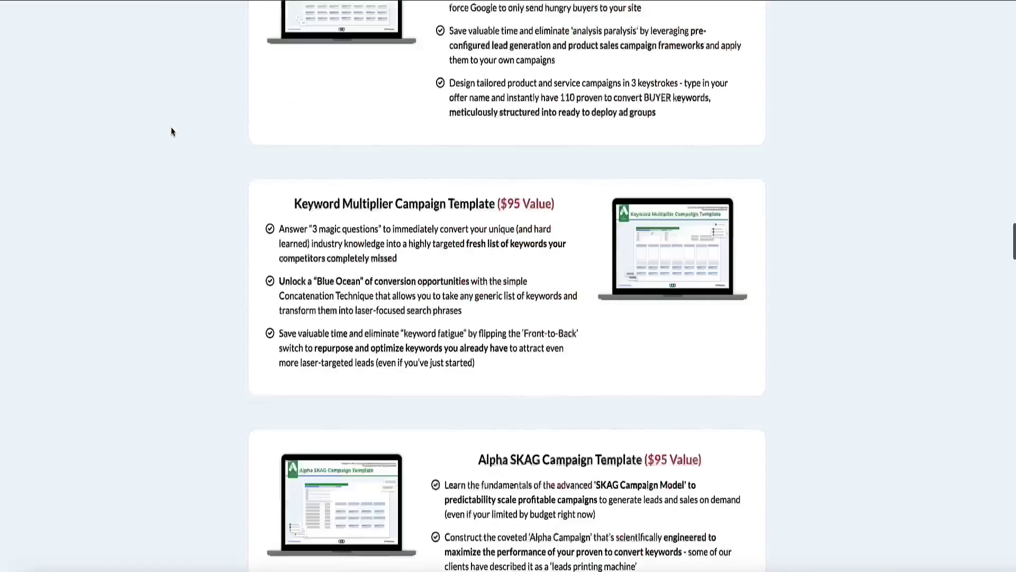
scroll(171, 132, "up", 20)
scroll(171, 131, "up", 8)
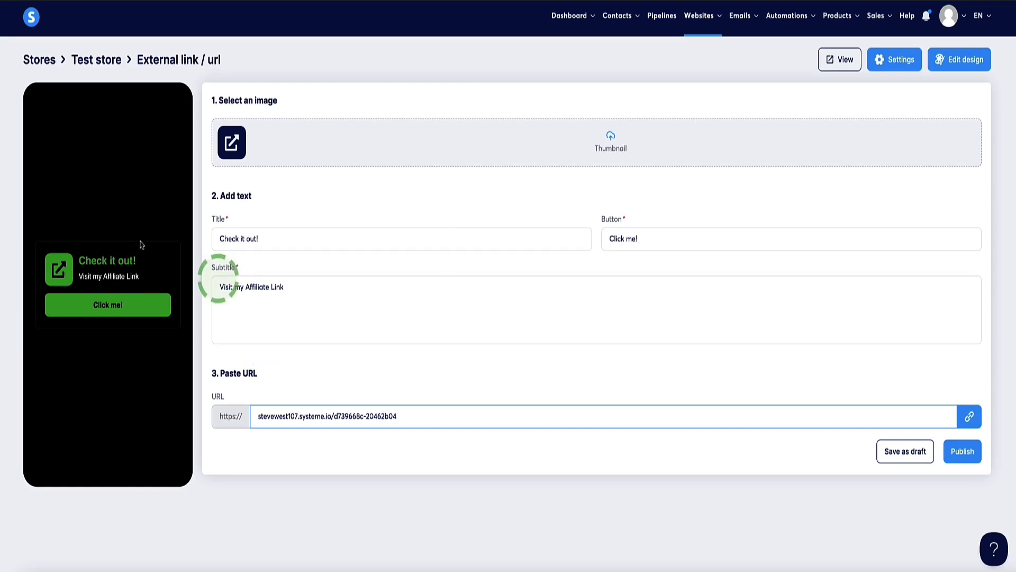
left_click_drag(318, 289, 217, 289)
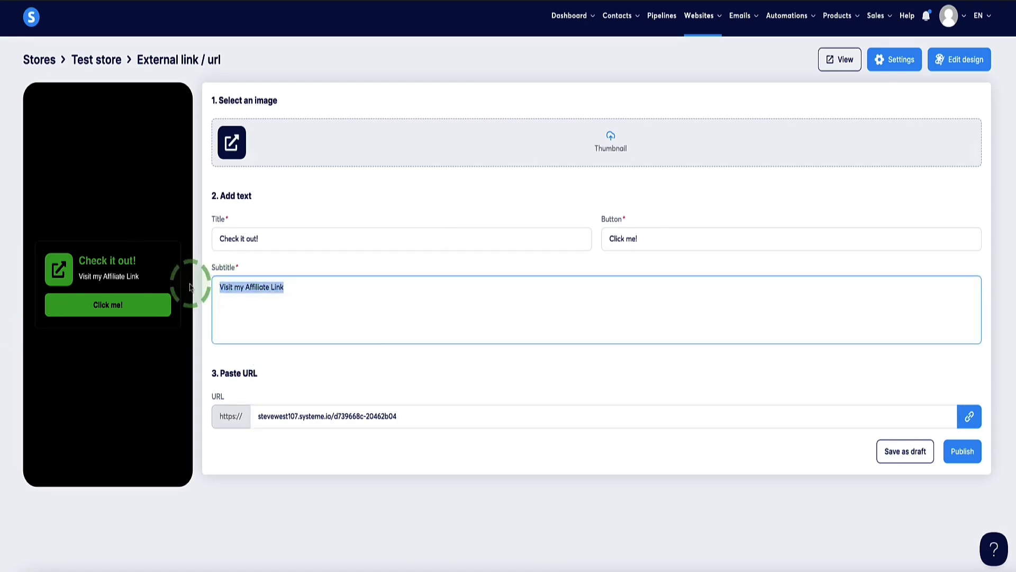
left_click(428, 379)
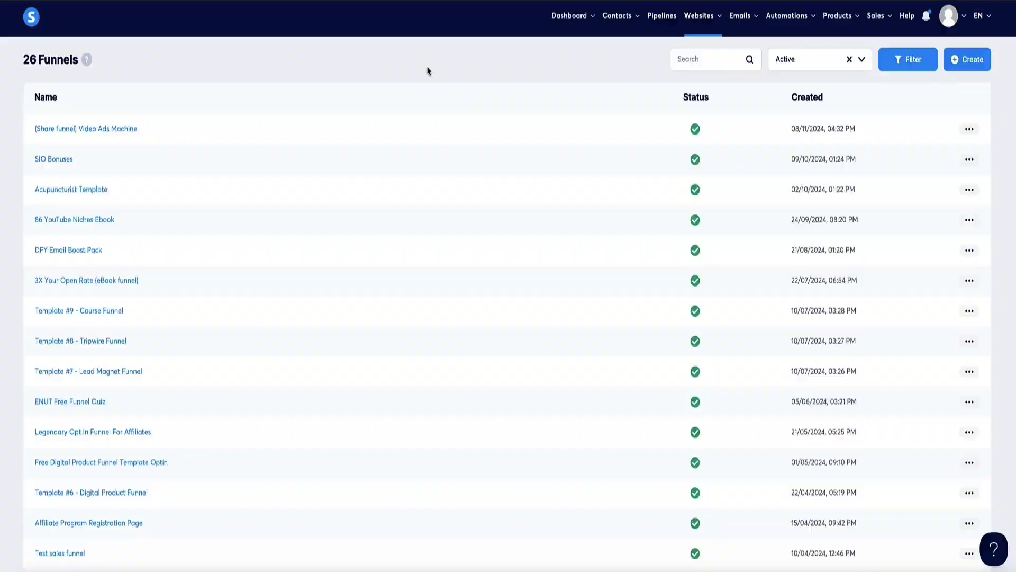
- Open the Coaching & Consulting (New) funnel and view its live bookings page
left_click(543, 63)
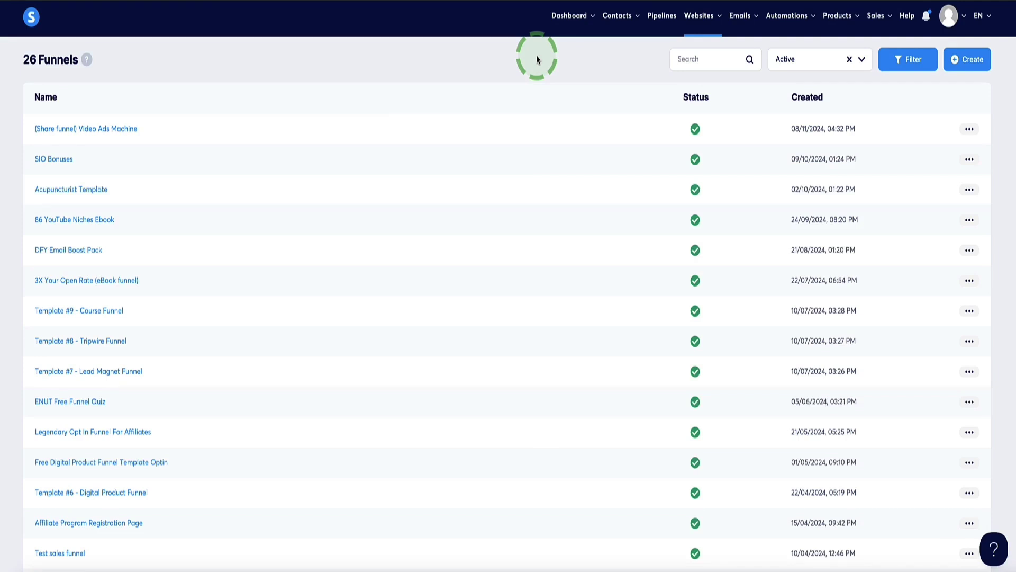
mouse_move(701, 21)
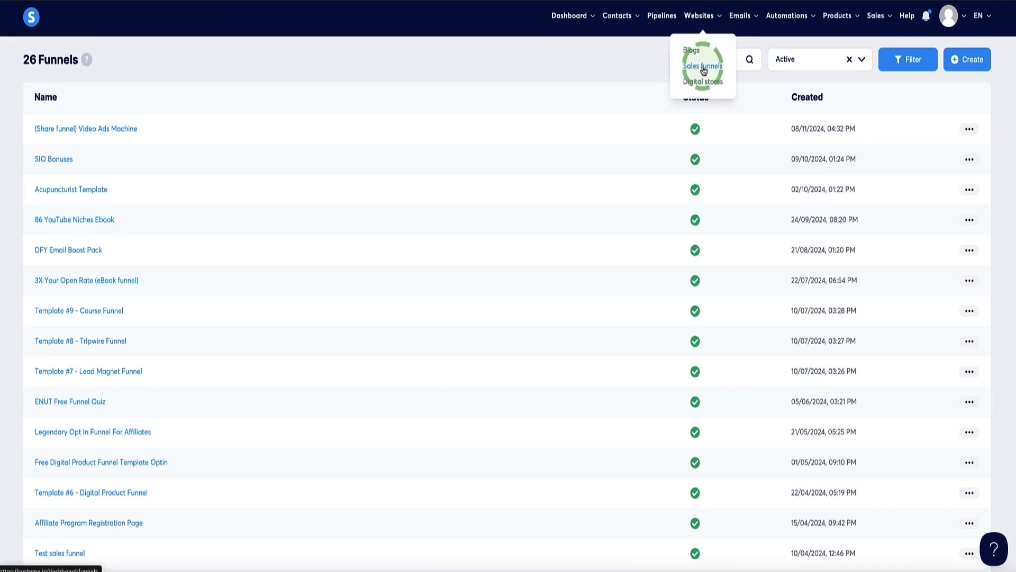
scroll(582, 80, "down", 8)
left_click(58, 272)
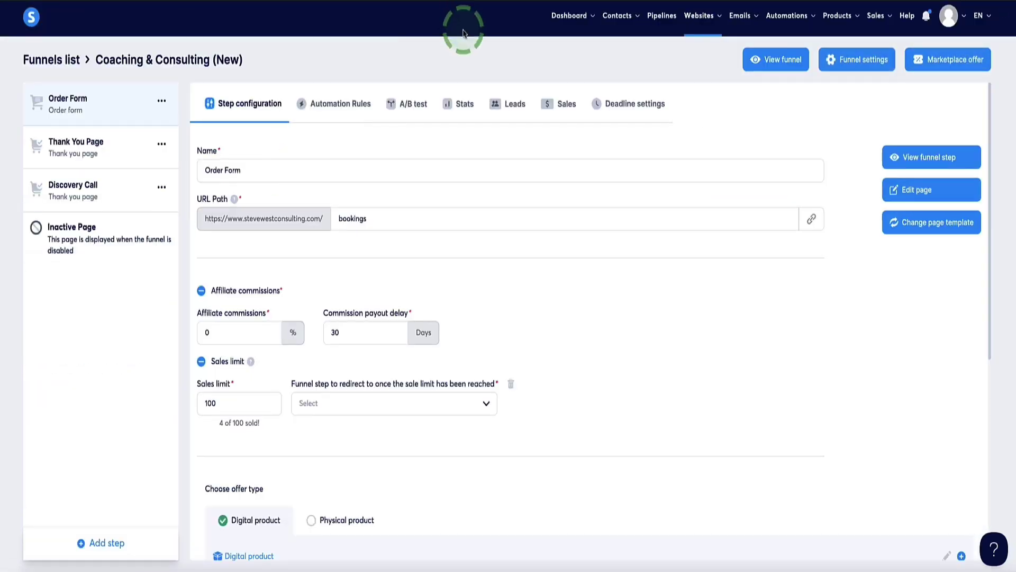
left_click(778, 59)
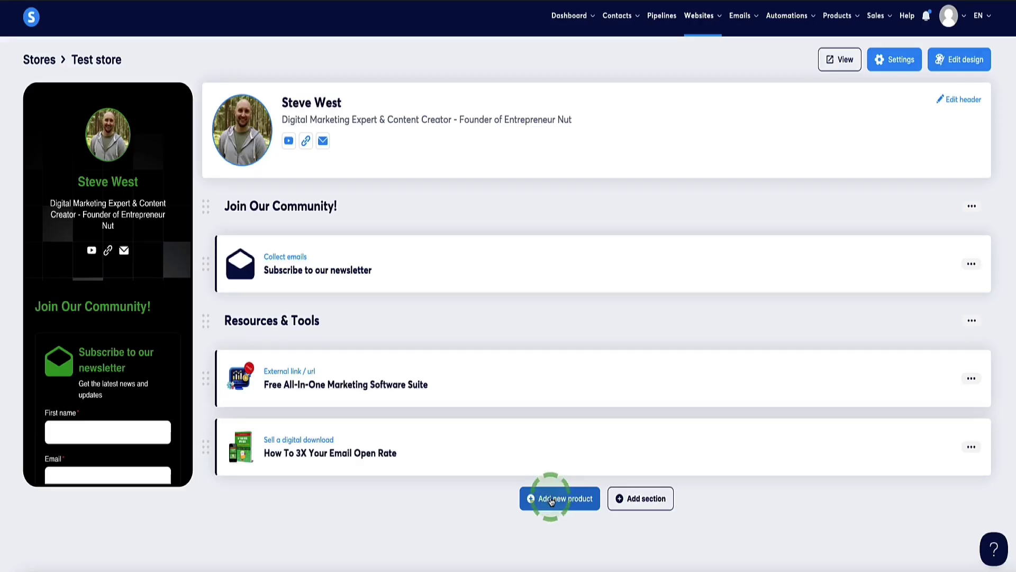
left_click(551, 500)
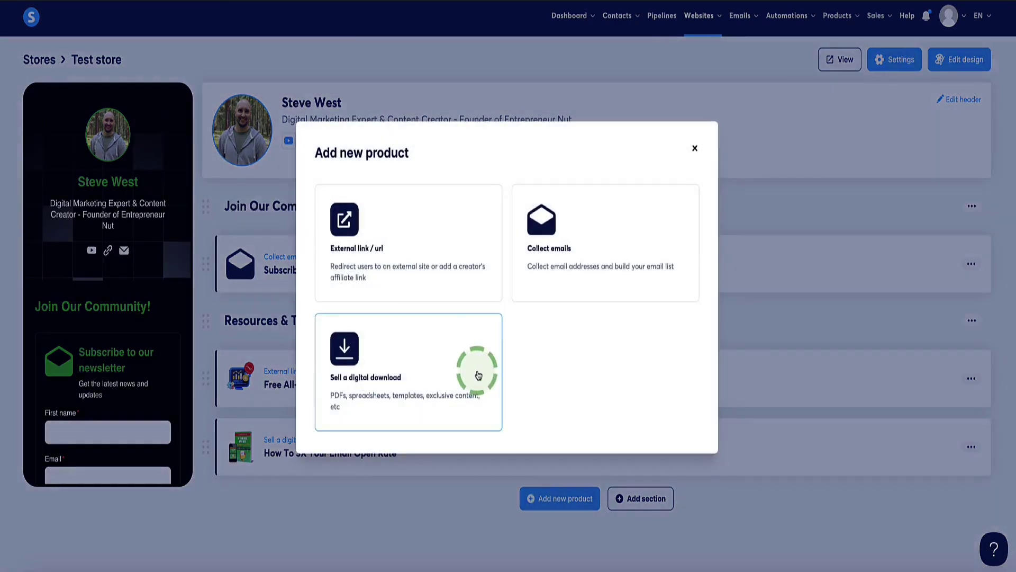
left_click(349, 242)
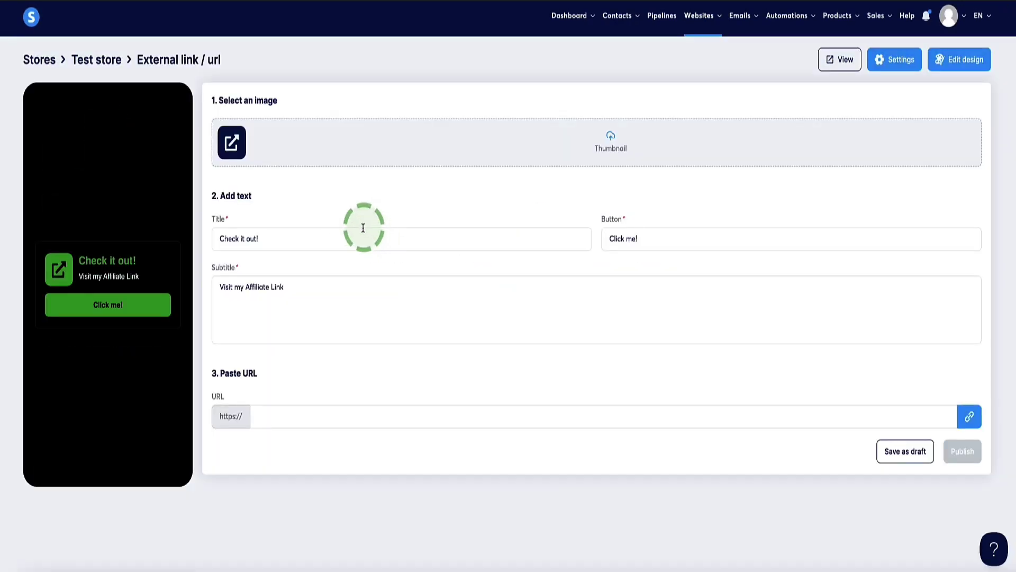
left_click(333, 413)
type("www.stevewestconsulting.com/bookings")
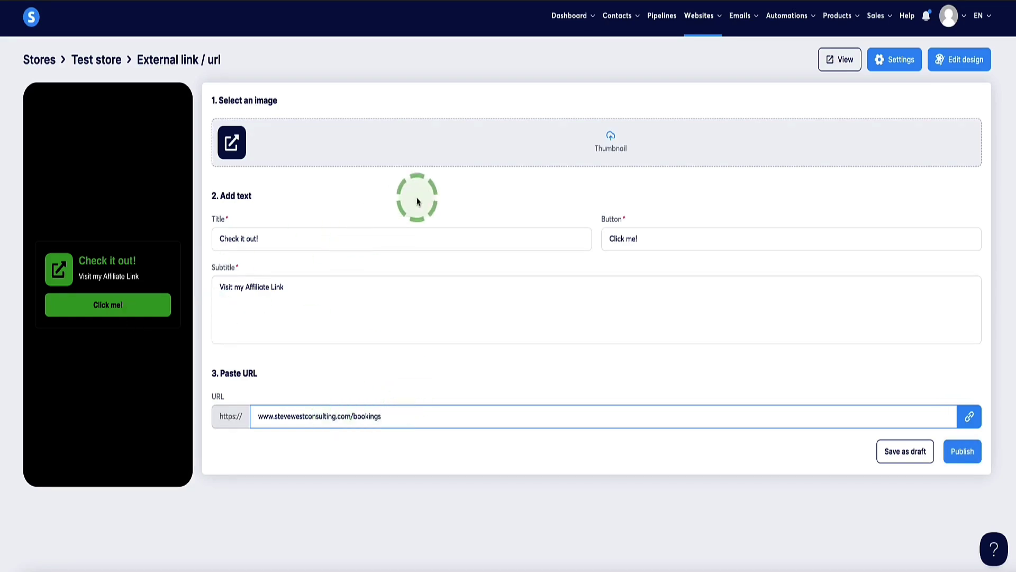
left_click(447, 237)
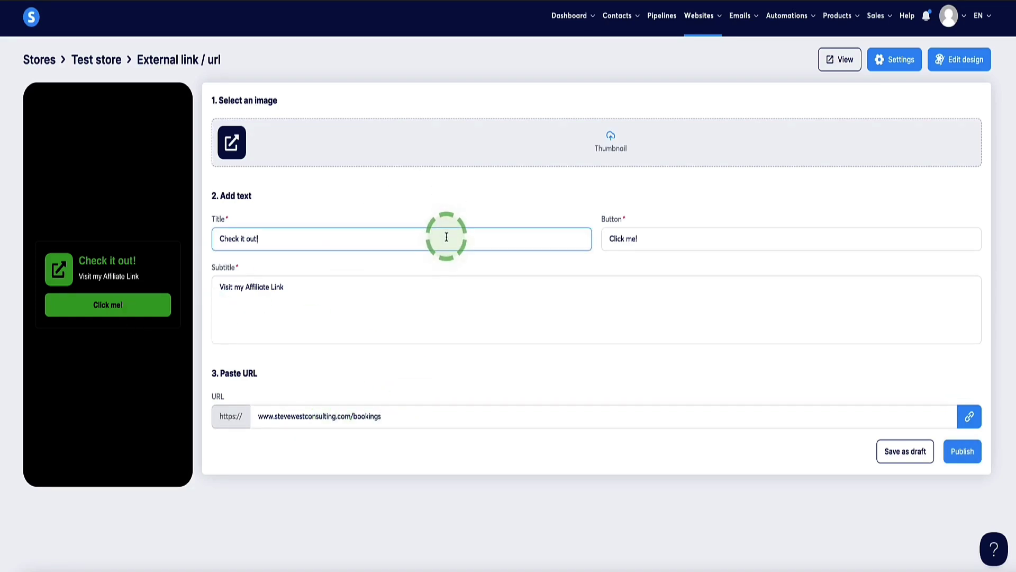
key("ctrl+a")
left_click(646, 237)
key("ctrl+a")
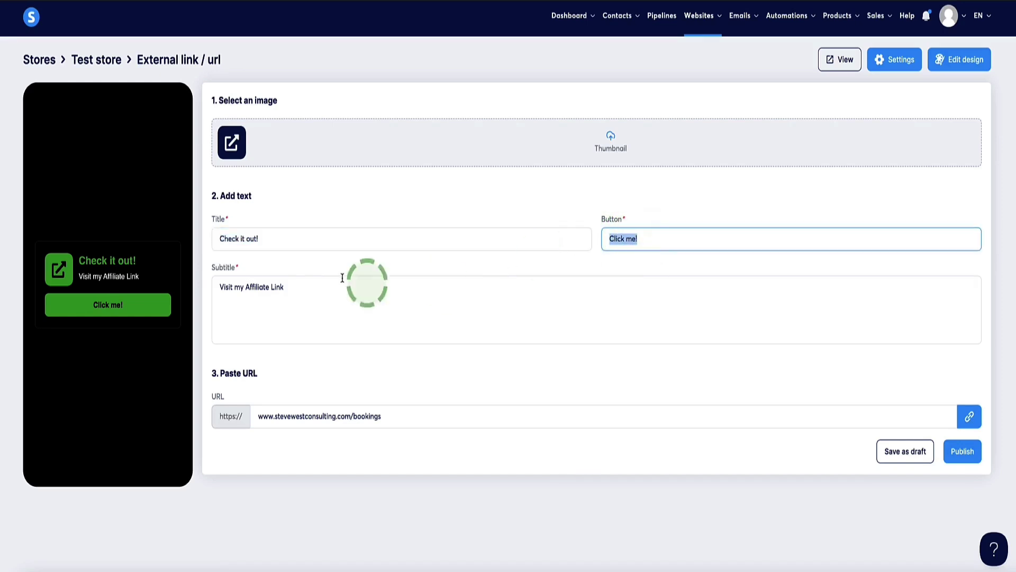
left_click(338, 293)
key("ctrl+a")
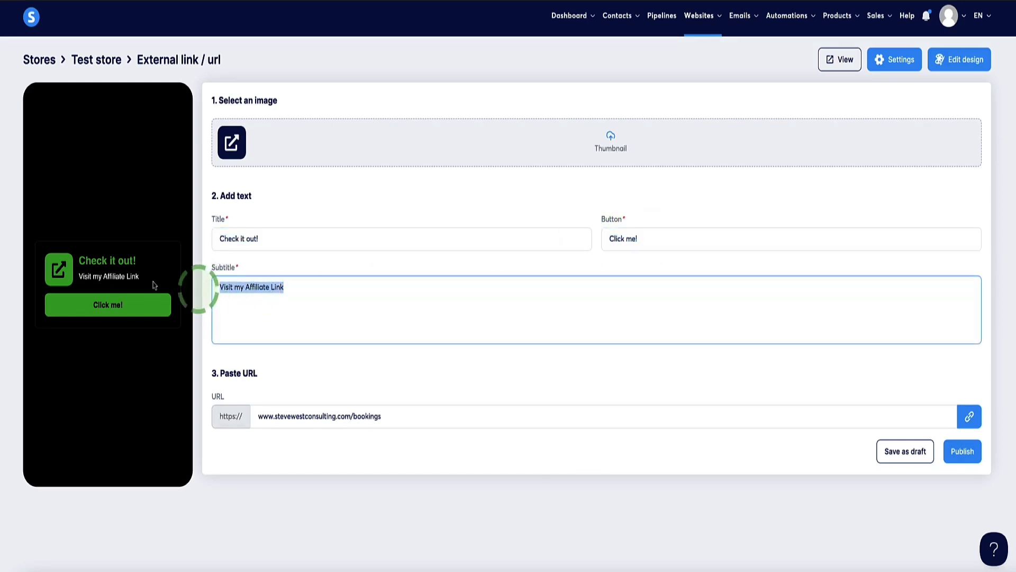
left_click(963, 451)
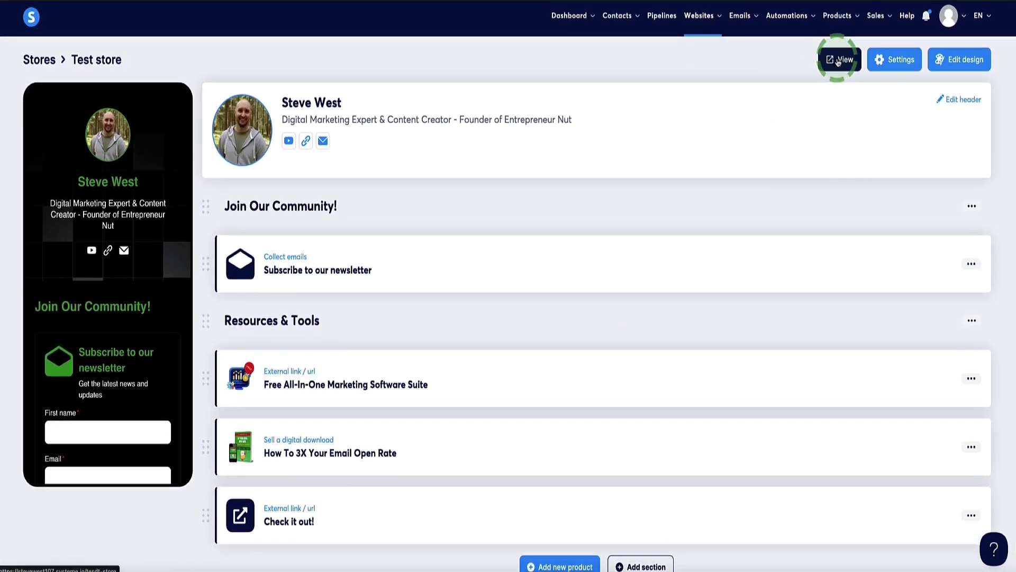
- Scroll the live store page through the newsletter signup and three Resources & Tools cards
left_click(838, 61)
scroll(310, 153, "down", 5)
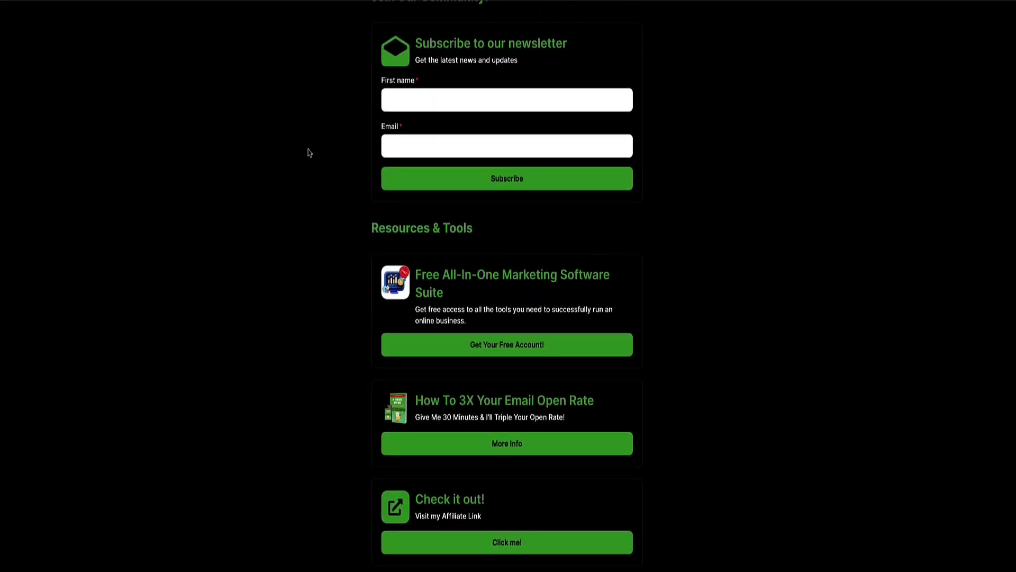
scroll(310, 153, "up", 5)
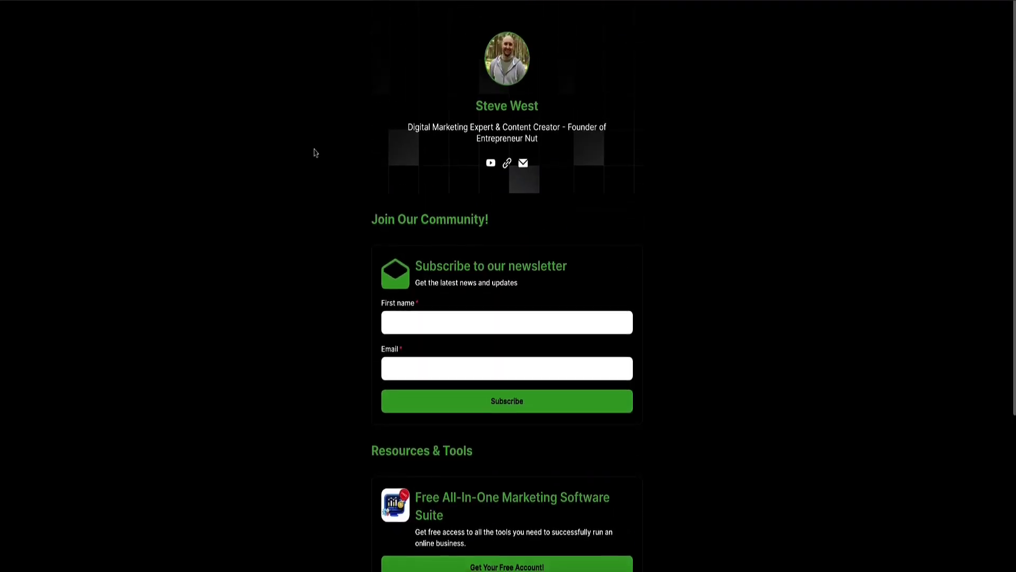
scroll(334, 140, "down", 5)
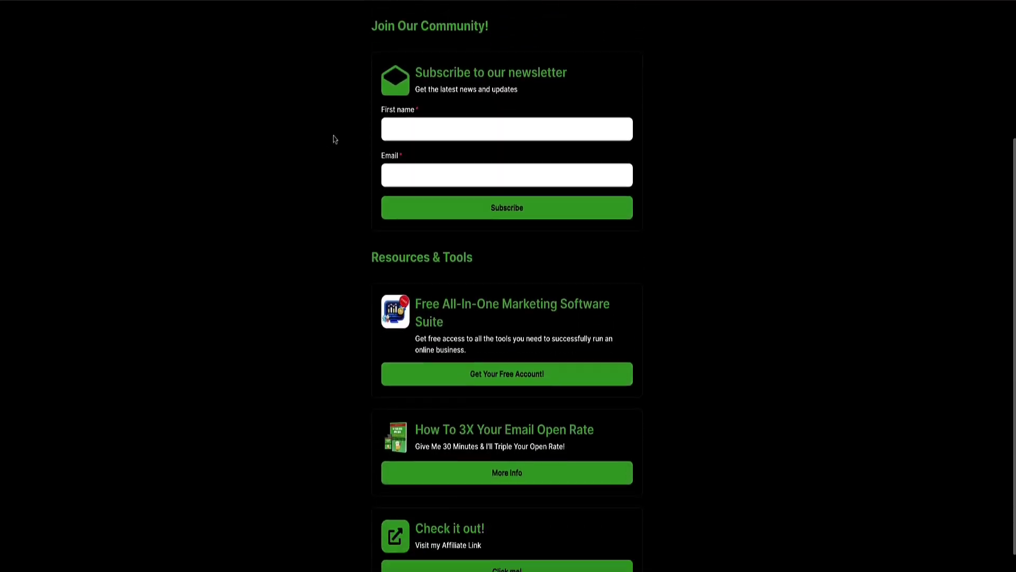
scroll(403, 402, "up", 5)
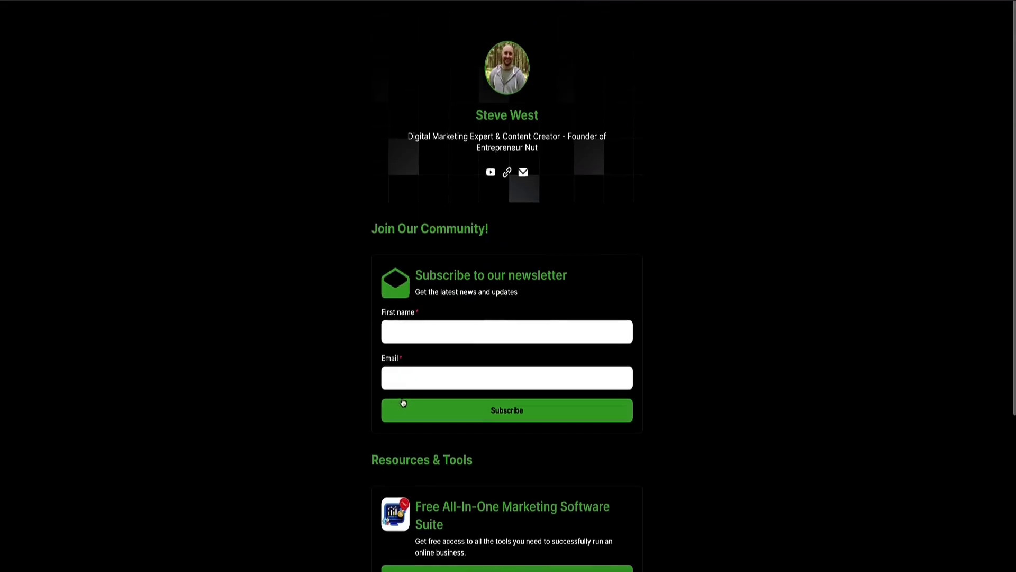
scroll(404, 399, "down", 5)
scroll(404, 393, "up", 5)
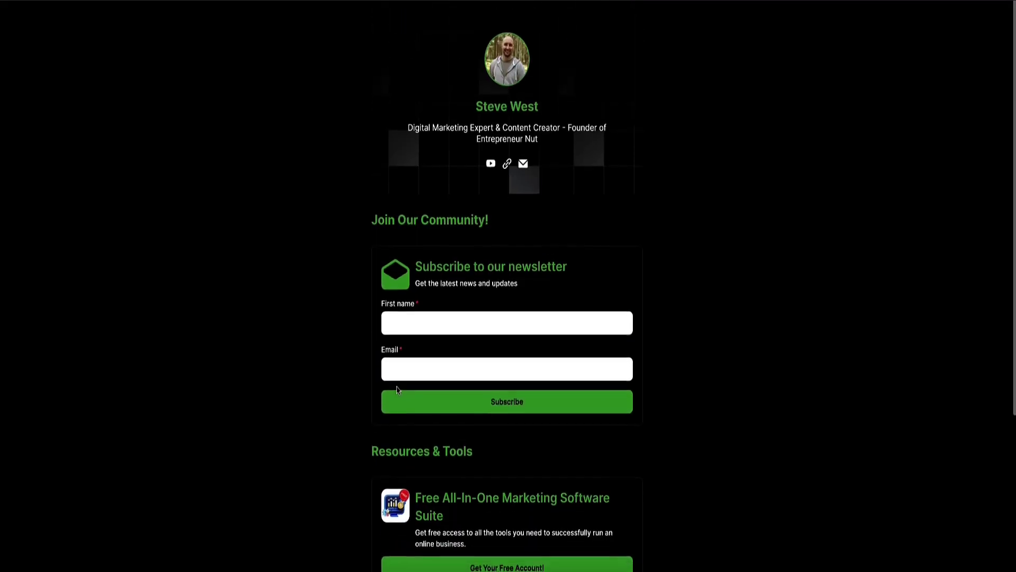